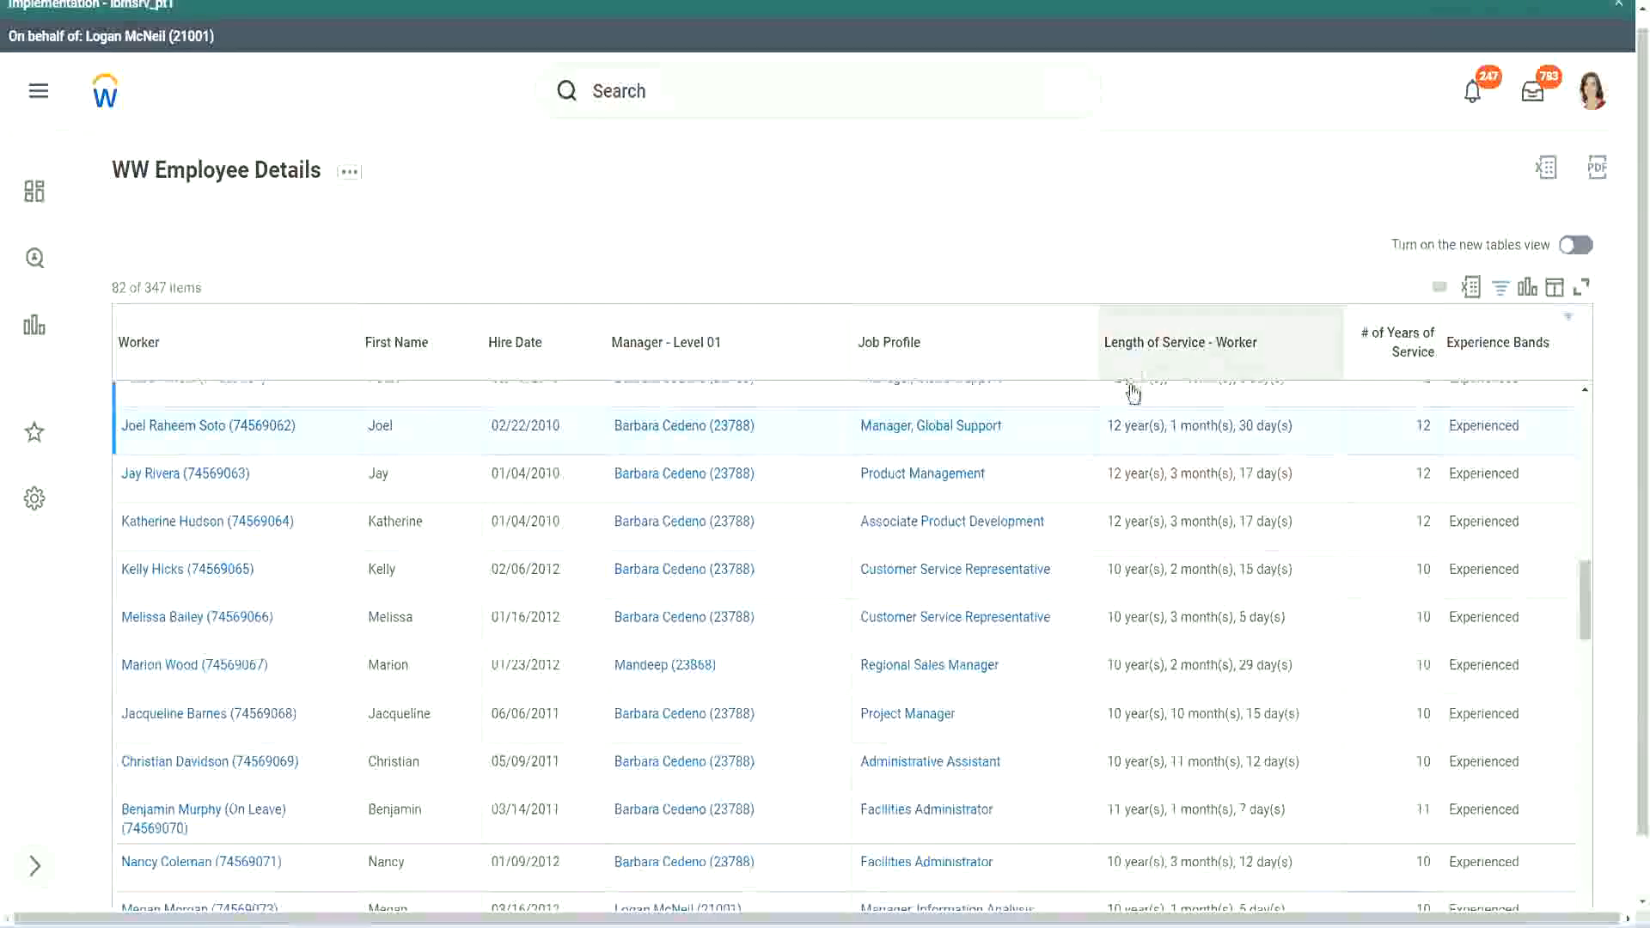
Compare Length of Service with # of Years of Service for the workers hired on 02/22/2010 and 05/09/2011
left_click_drag(1115, 425, 1105, 426)
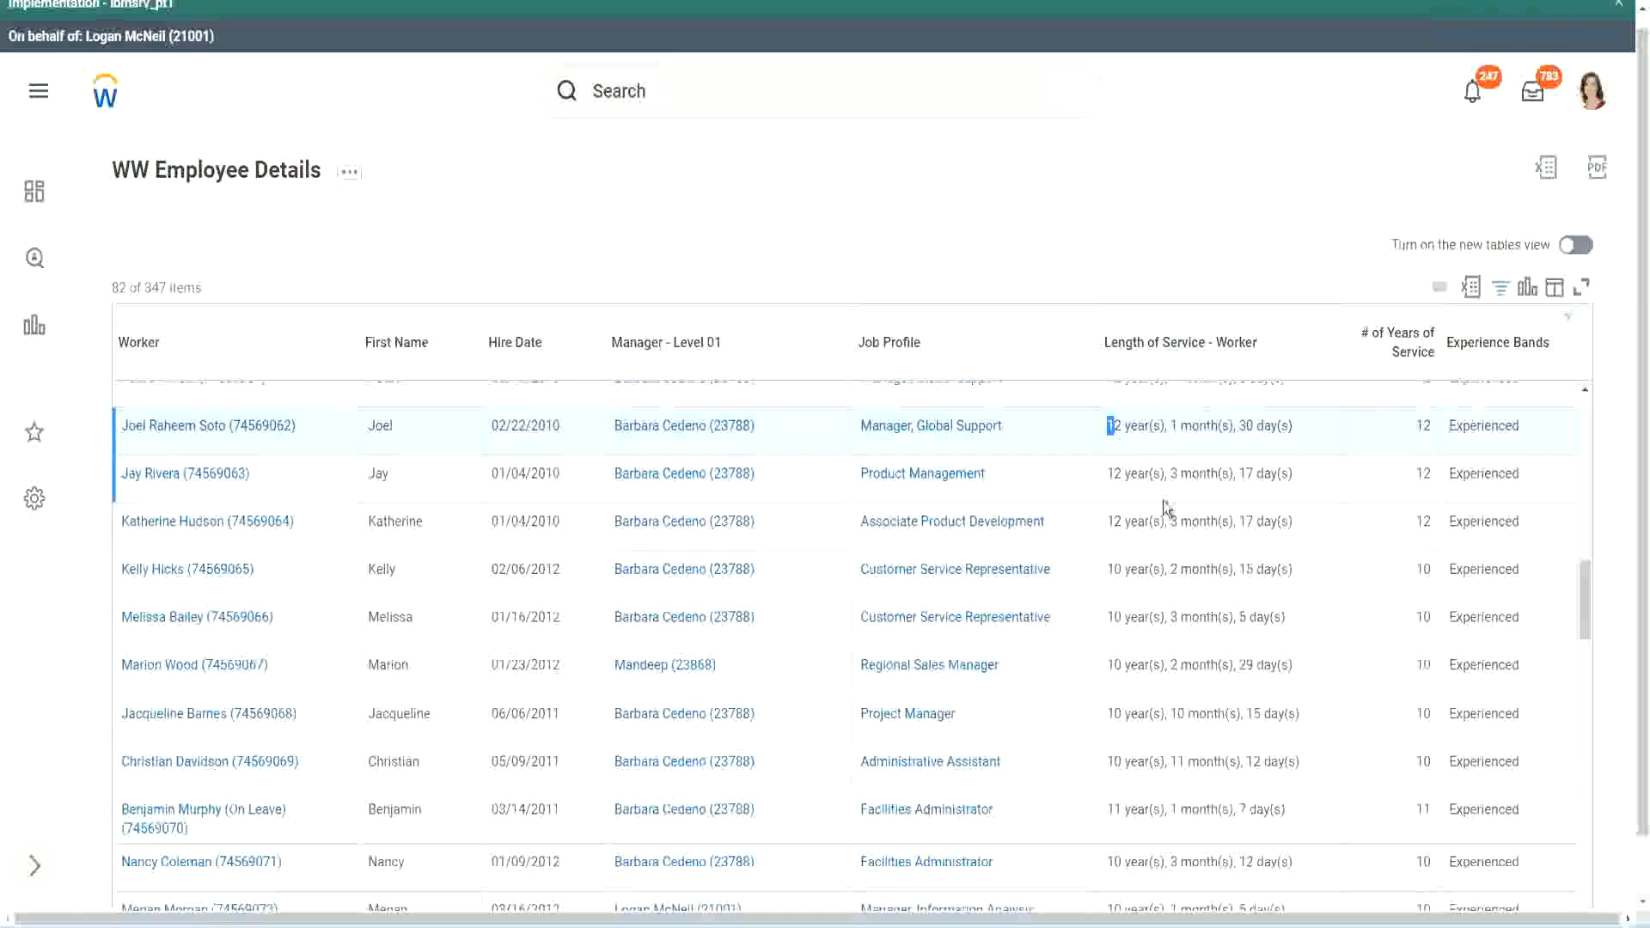
left_click(1161, 423)
left_click_drag(1107, 426, 1263, 425)
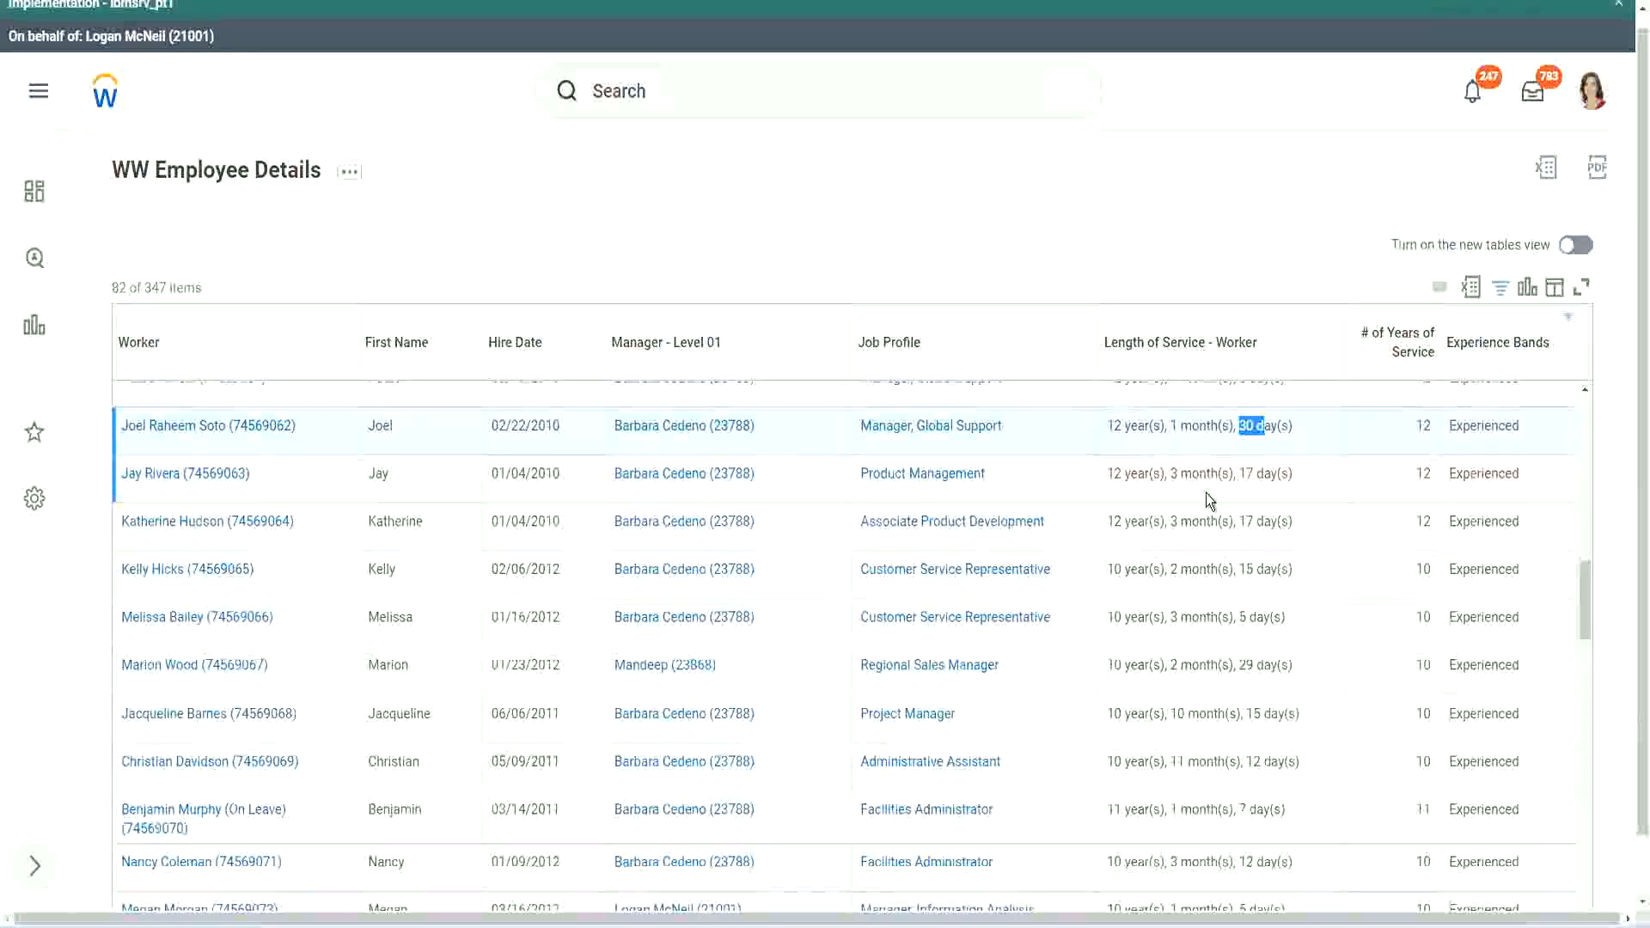
double_click(1427, 425)
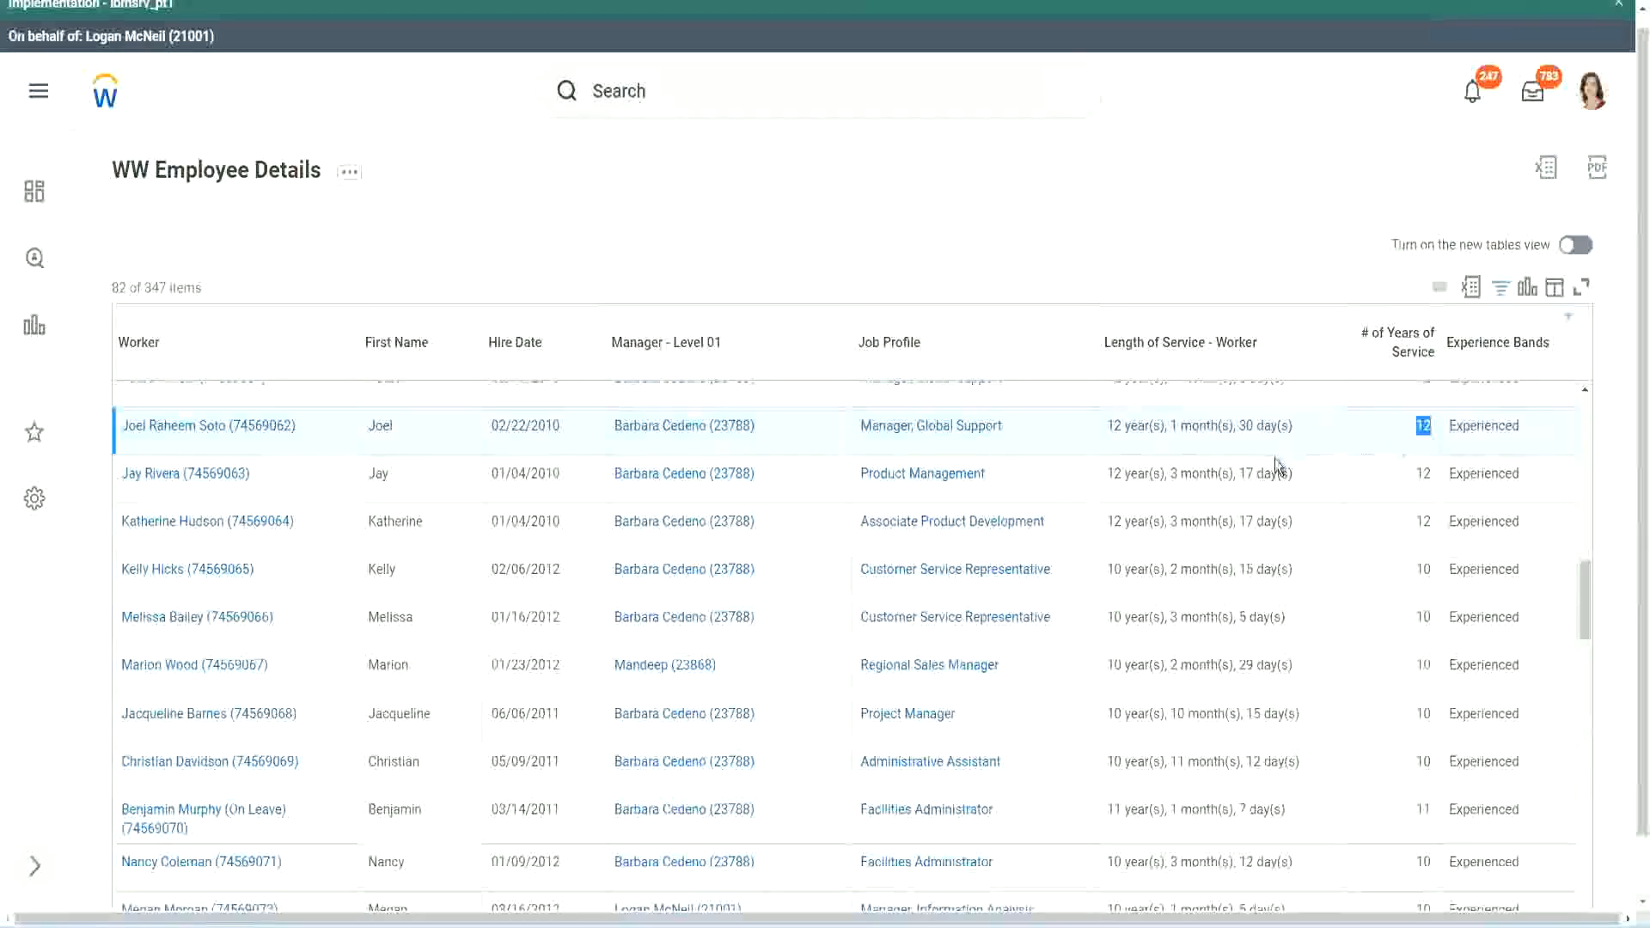
left_click(1146, 762)
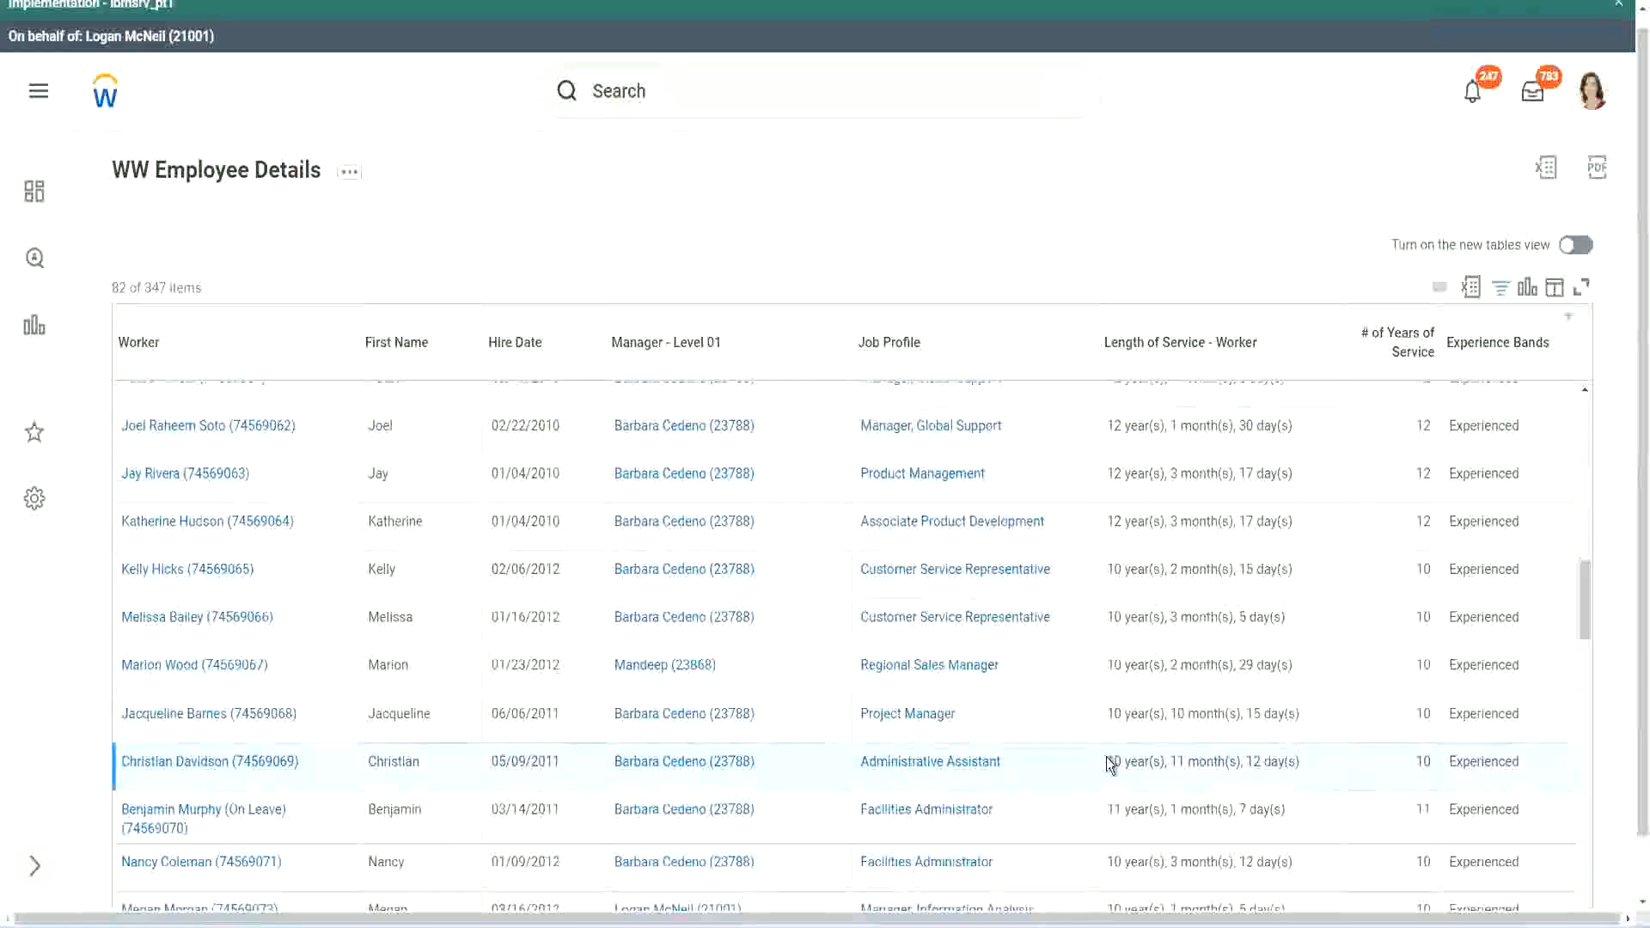
left_click_drag(1172, 756, 1261, 763)
left_click(1280, 761)
double_click(1422, 761)
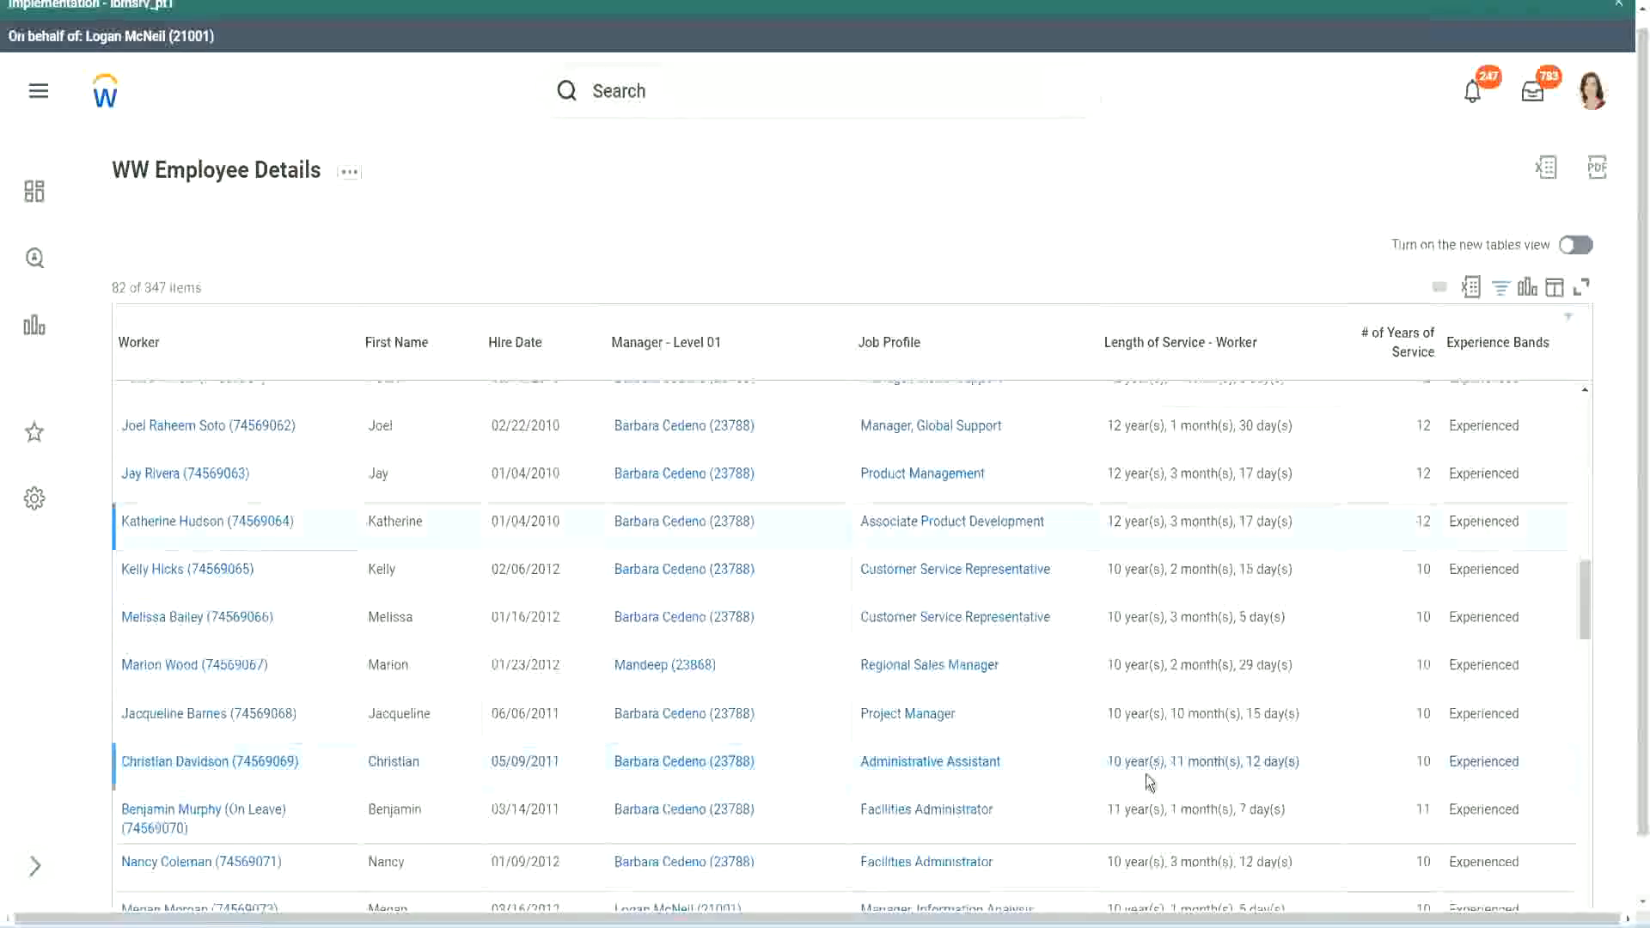
double_click(1114, 761)
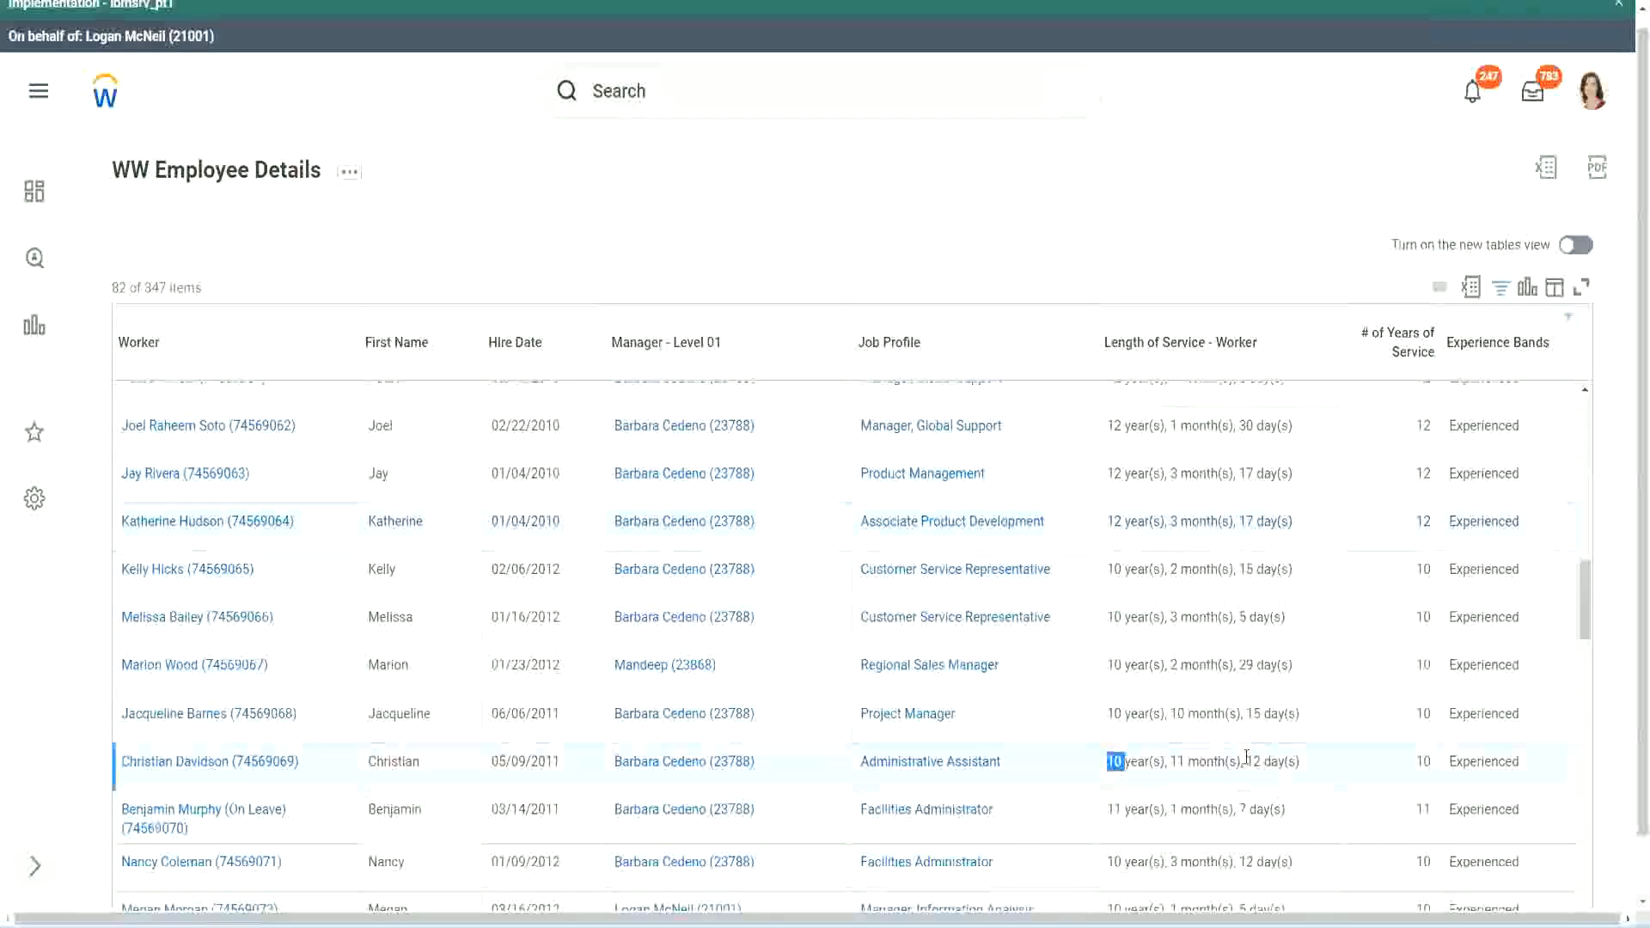
left_click(1246, 756)
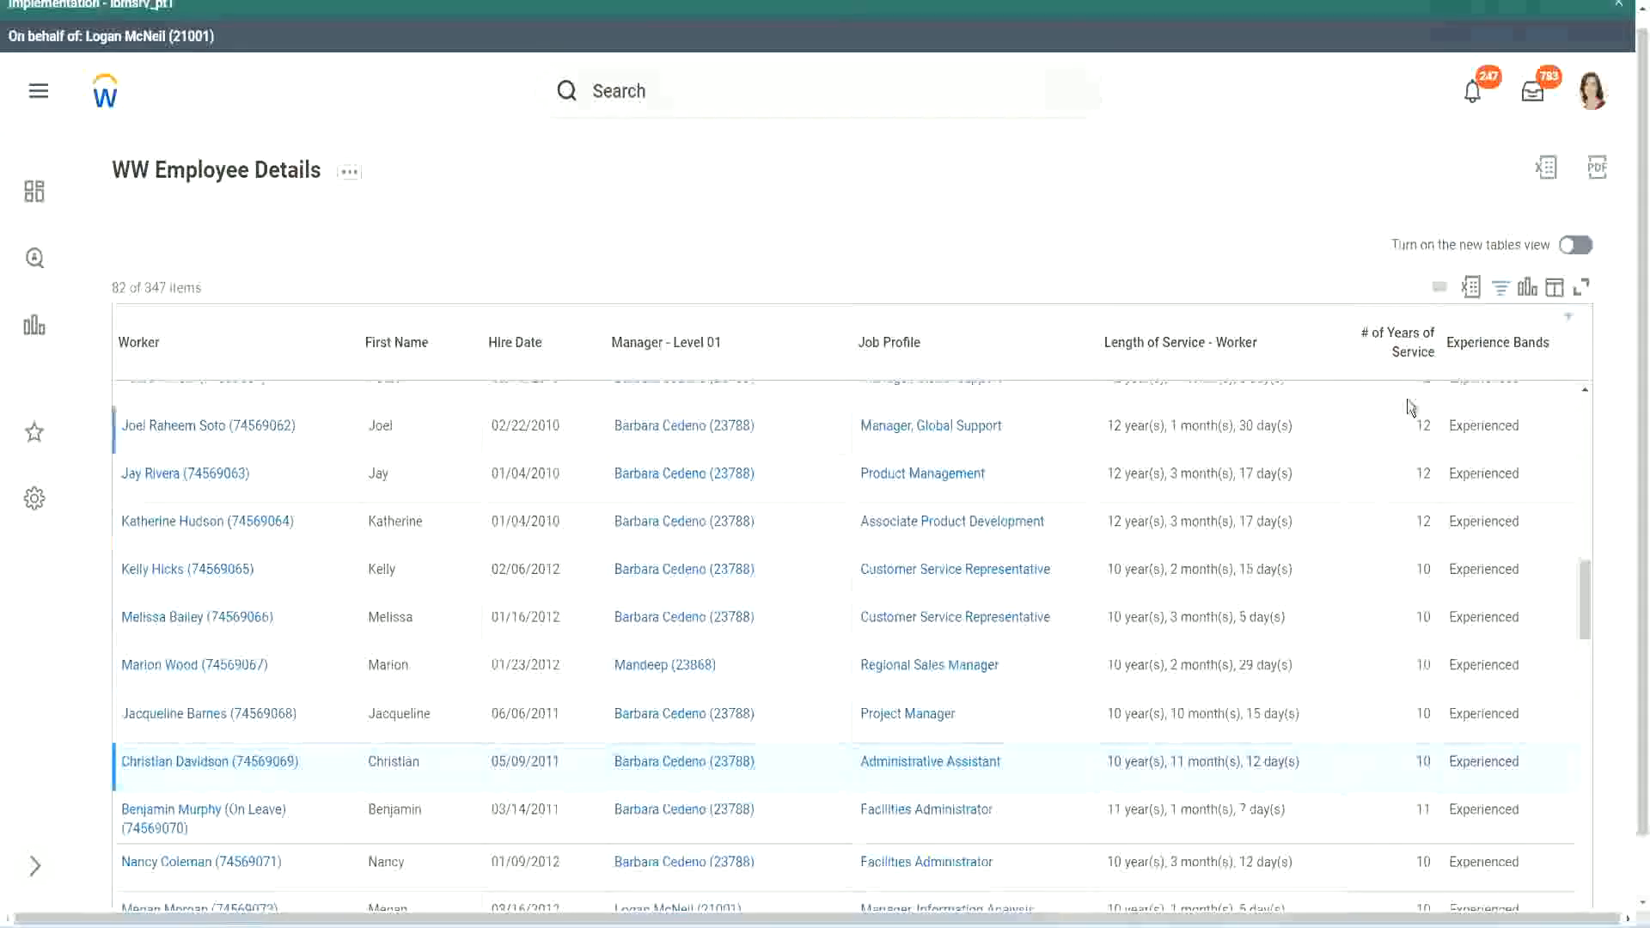
Recheck the years of service for those two workers and examine the length of service of the worker hired on 06/06/2011
double_click(1429, 426)
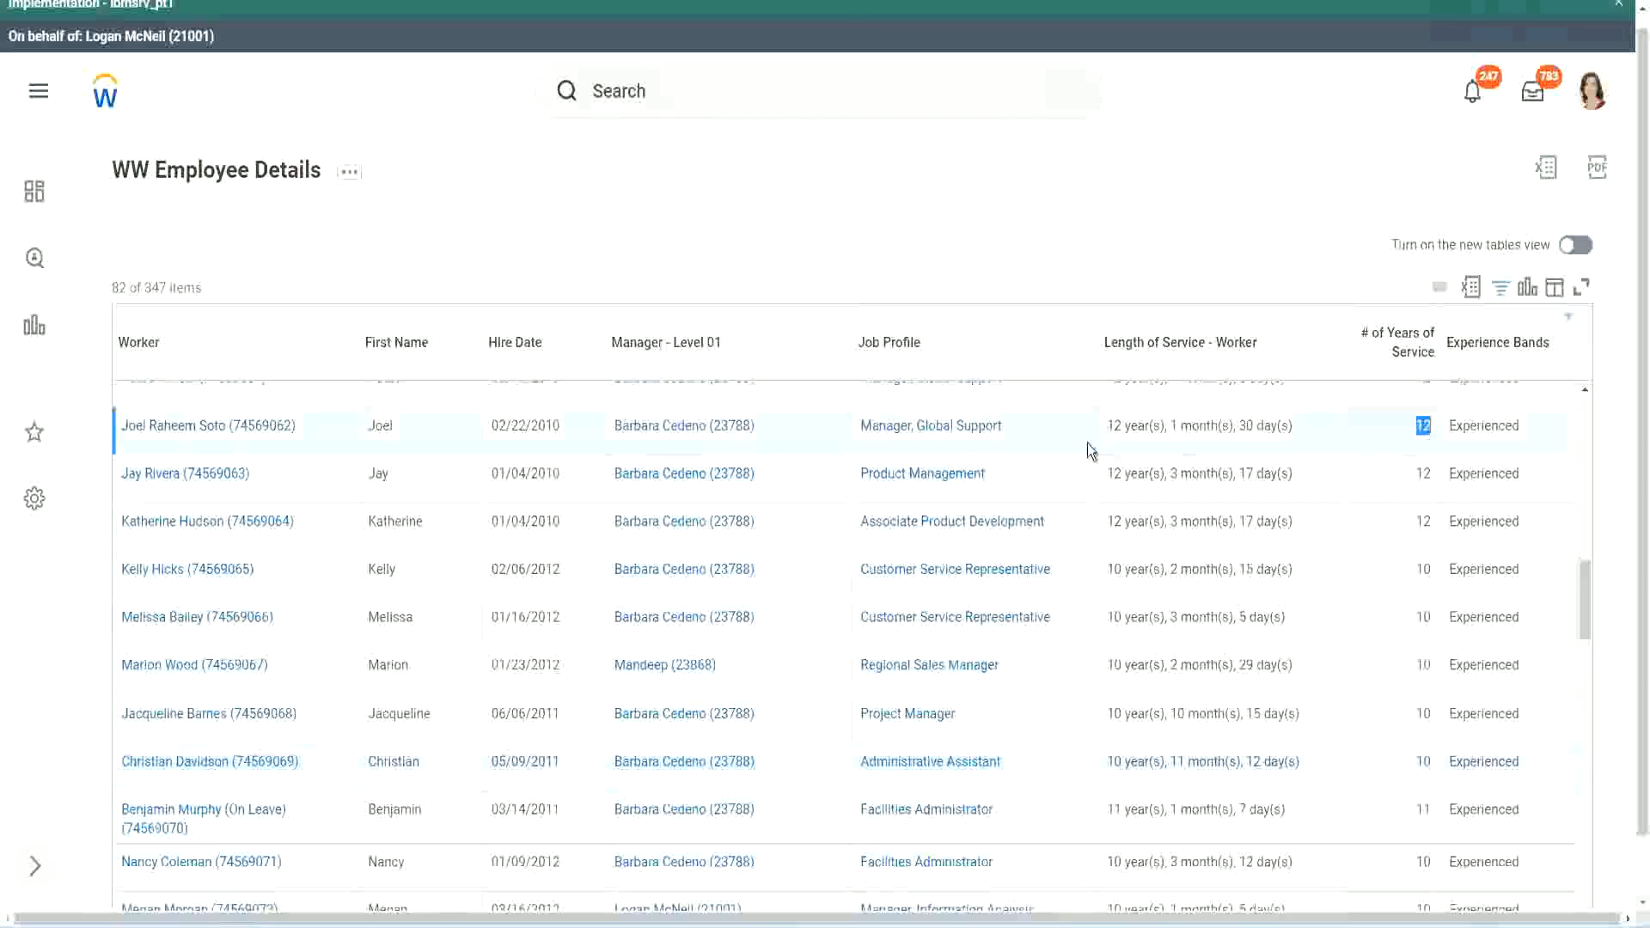
left_click_drag(1107, 426, 1315, 426)
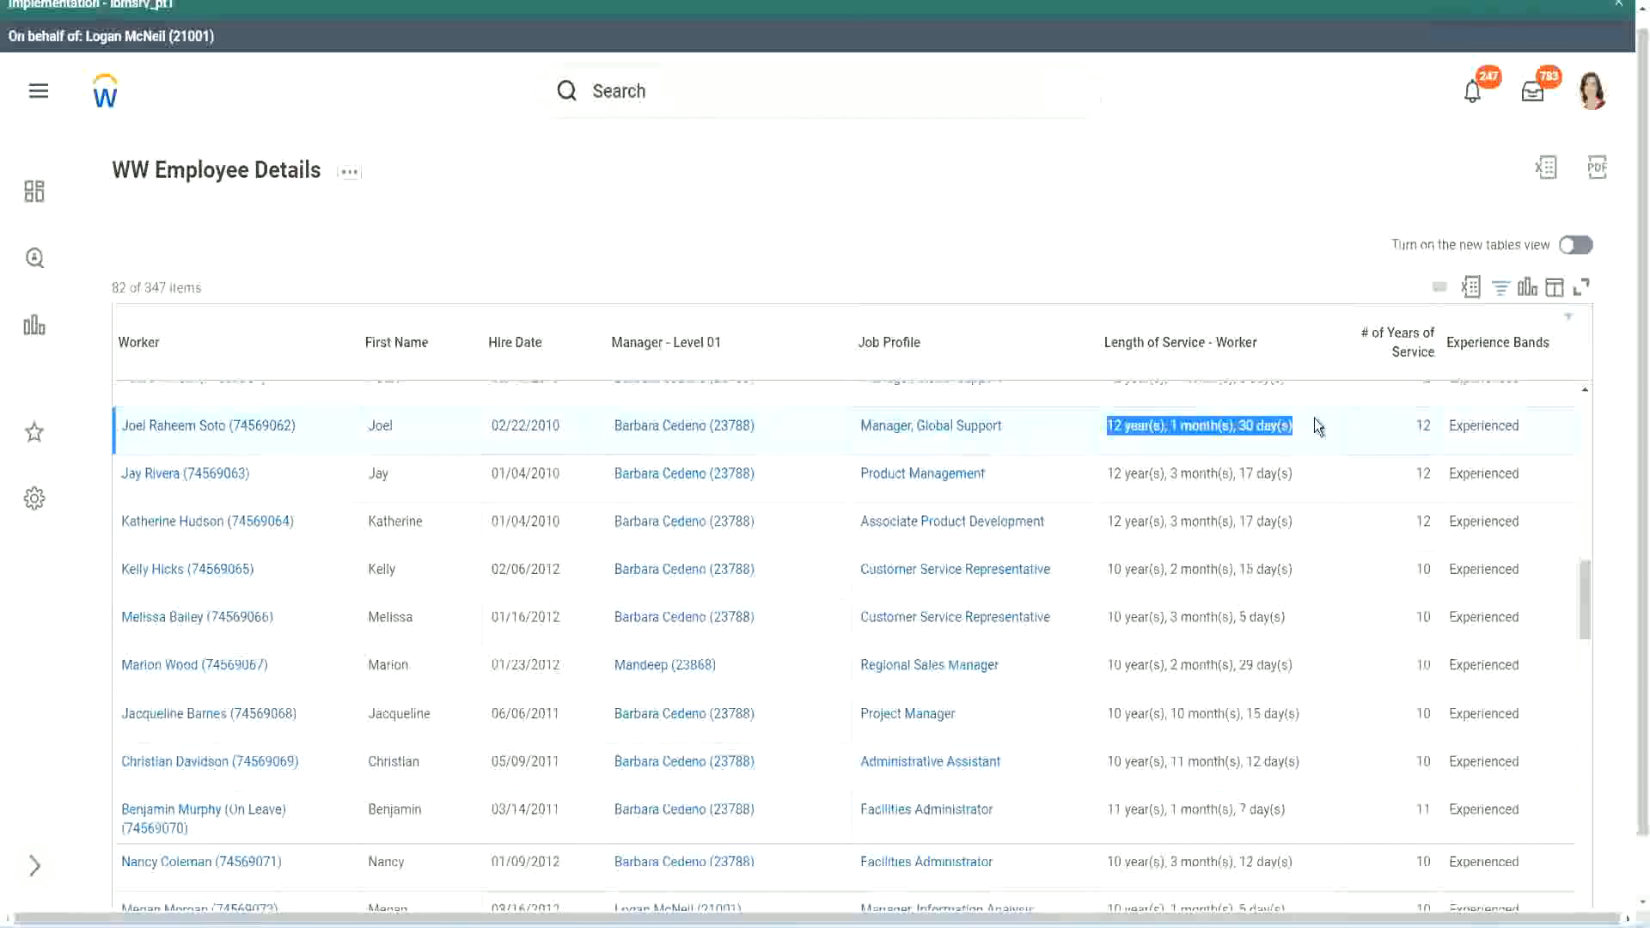
left_click(1280, 759)
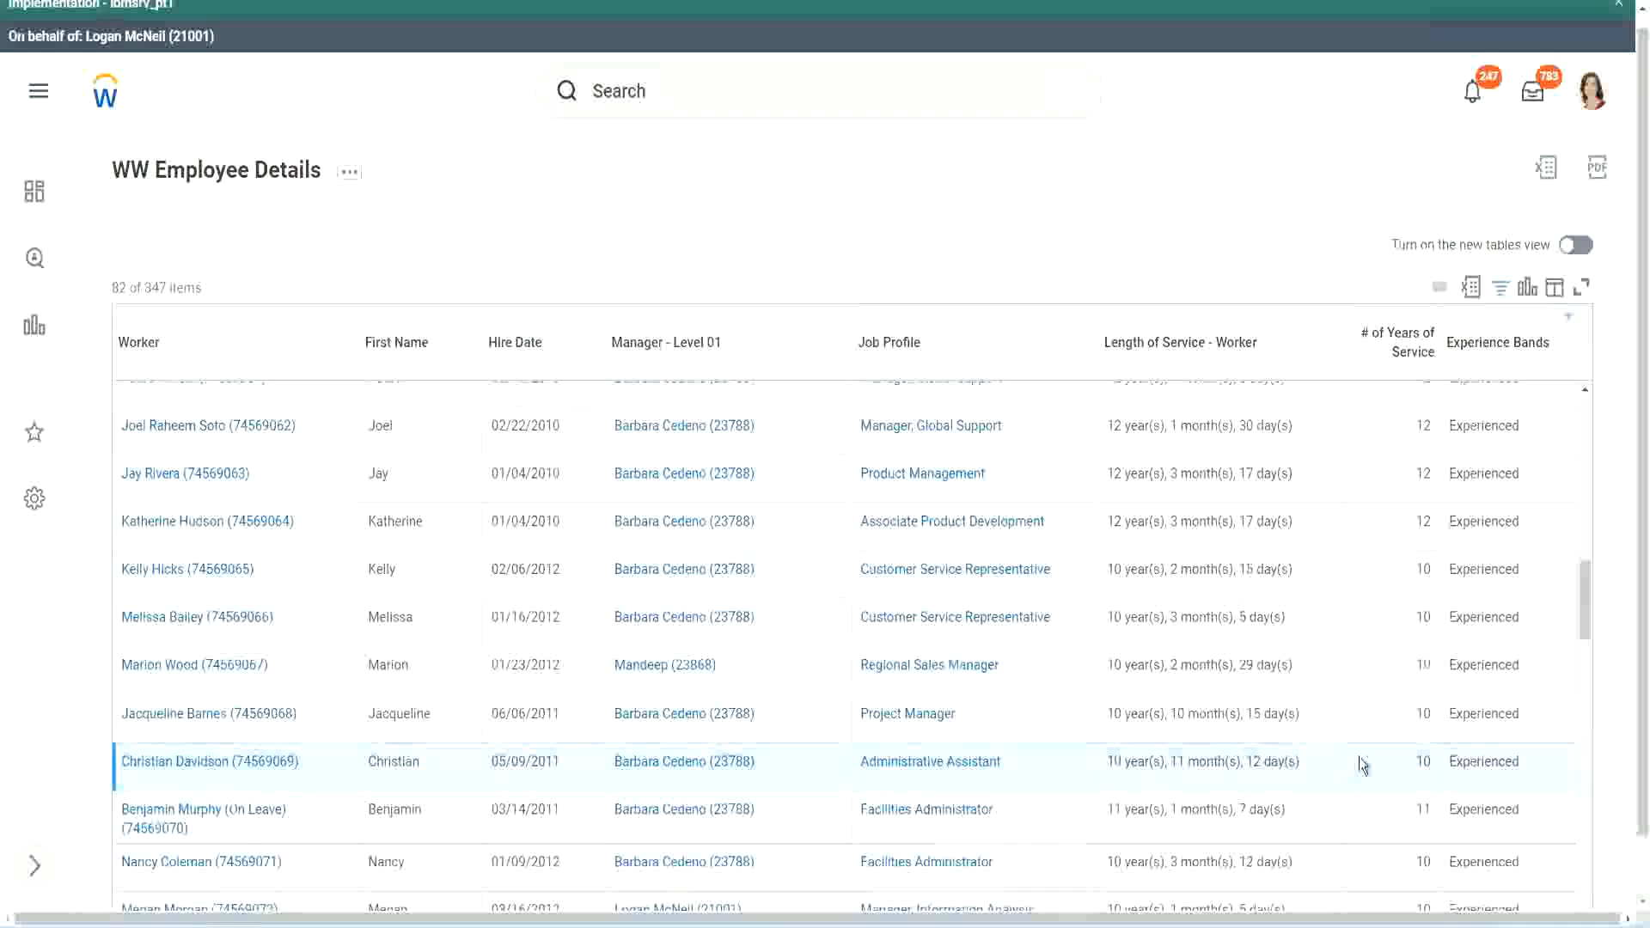
double_click(1425, 760)
left_click(1363, 767)
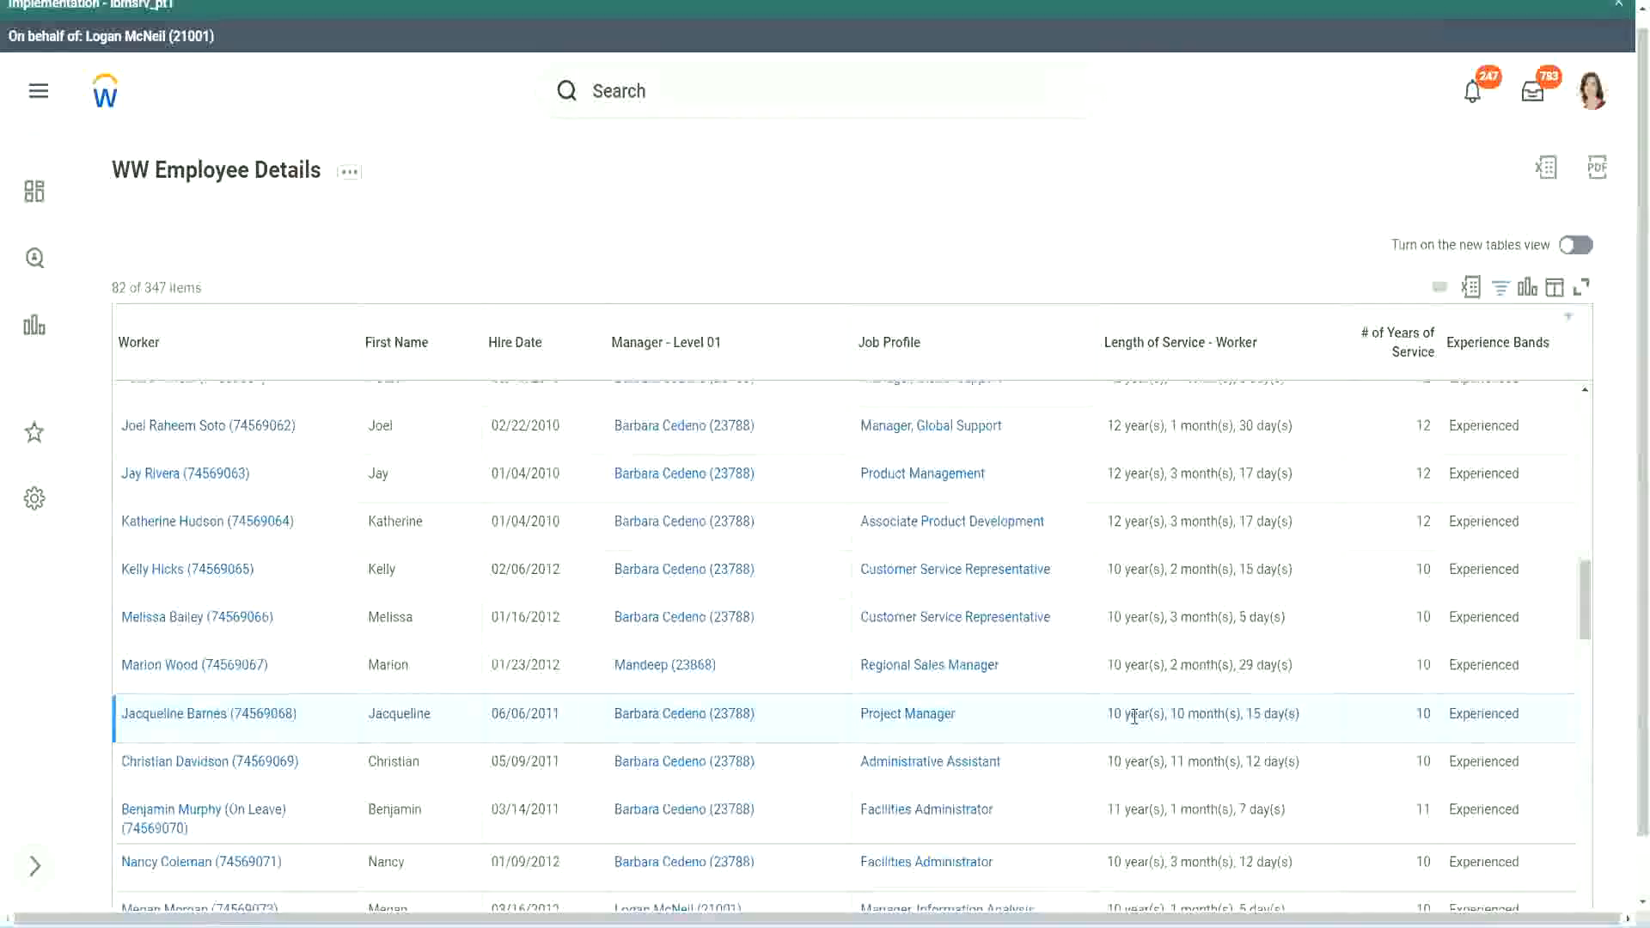
double_click(1183, 714)
left_click(1232, 714)
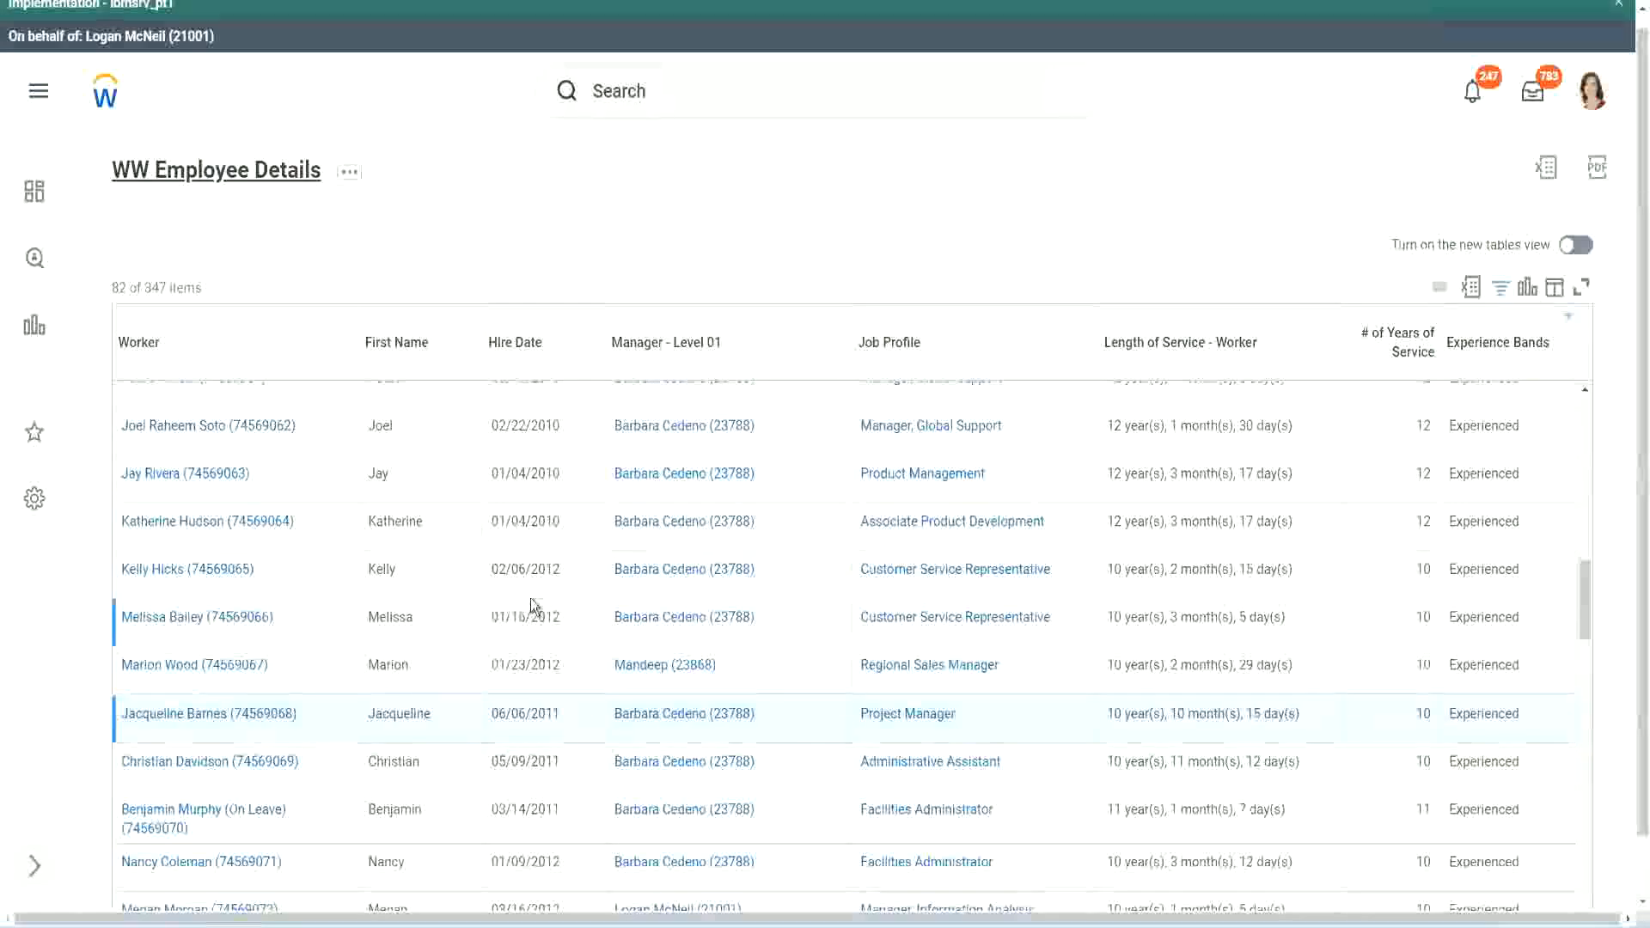
Open the report's calculated field CF-WW-Eval Exp-Derive Experience Bands from Years of Service in a new tab and dismiss the Implementation banner
scroll(554, 595, "down", 4)
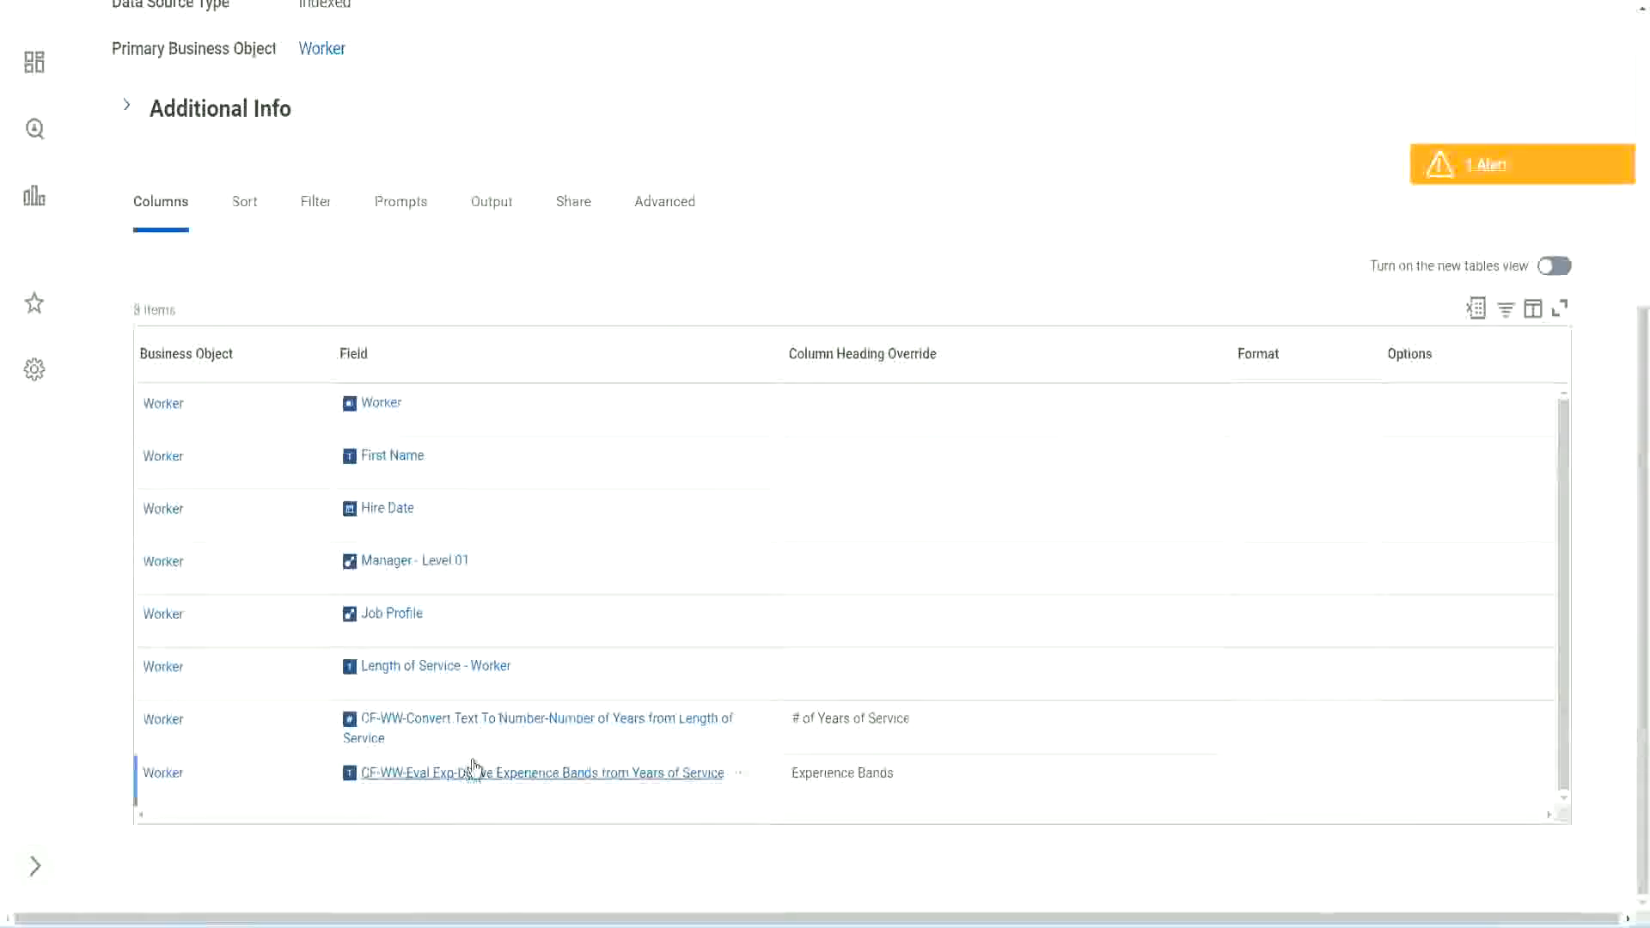
right_click(449, 782)
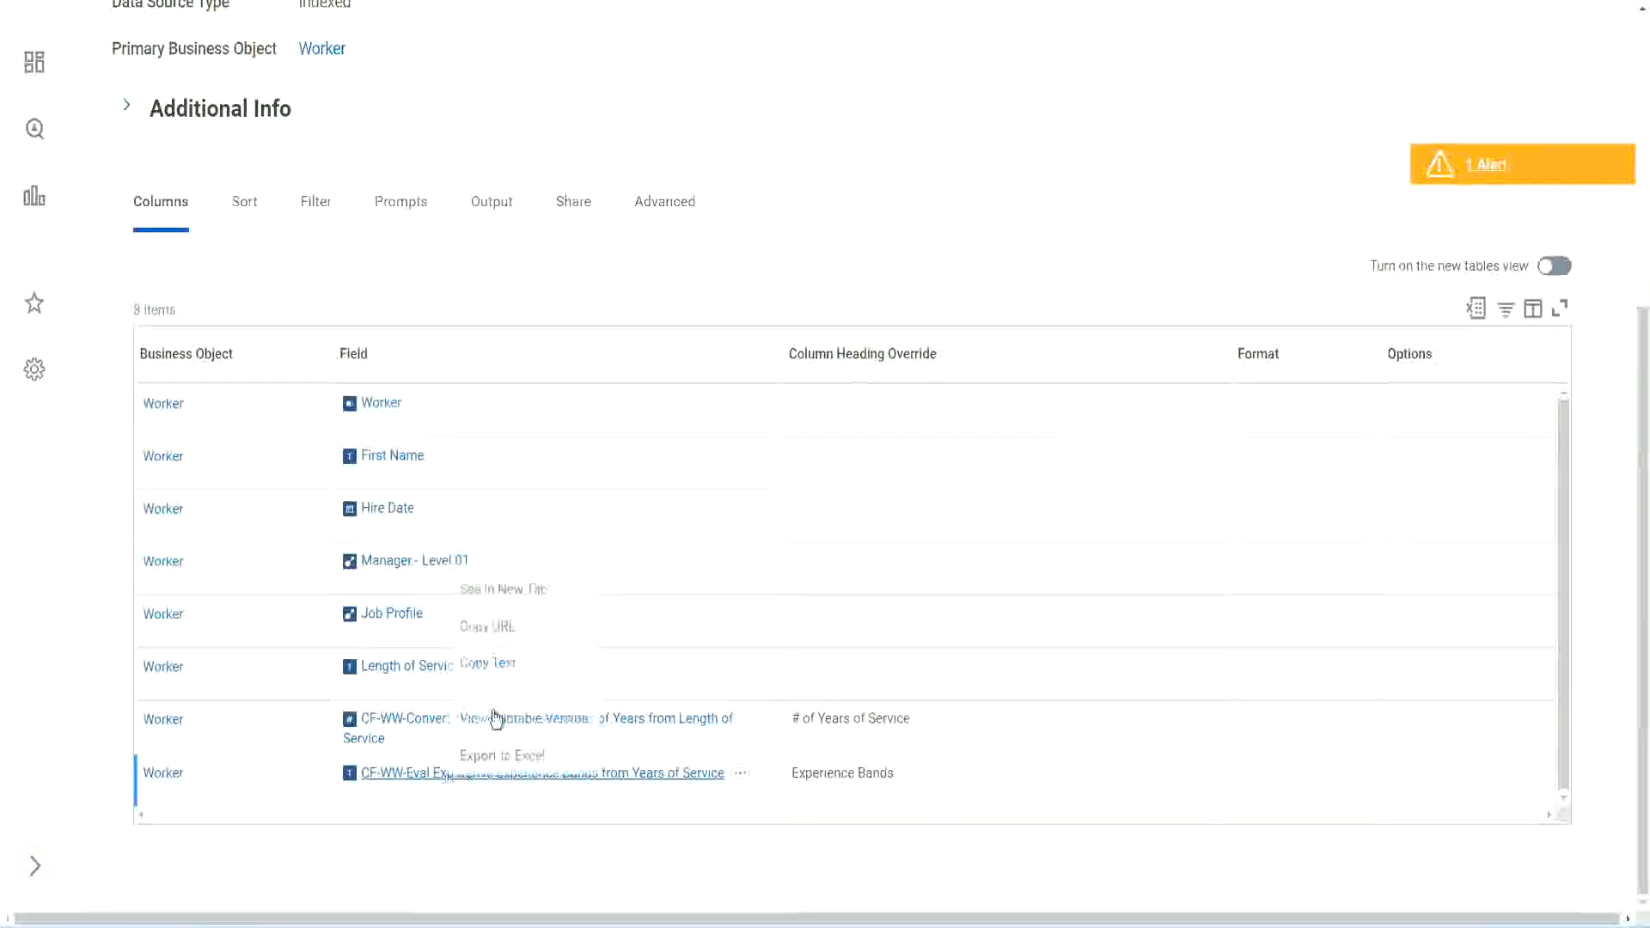
left_click(519, 583)
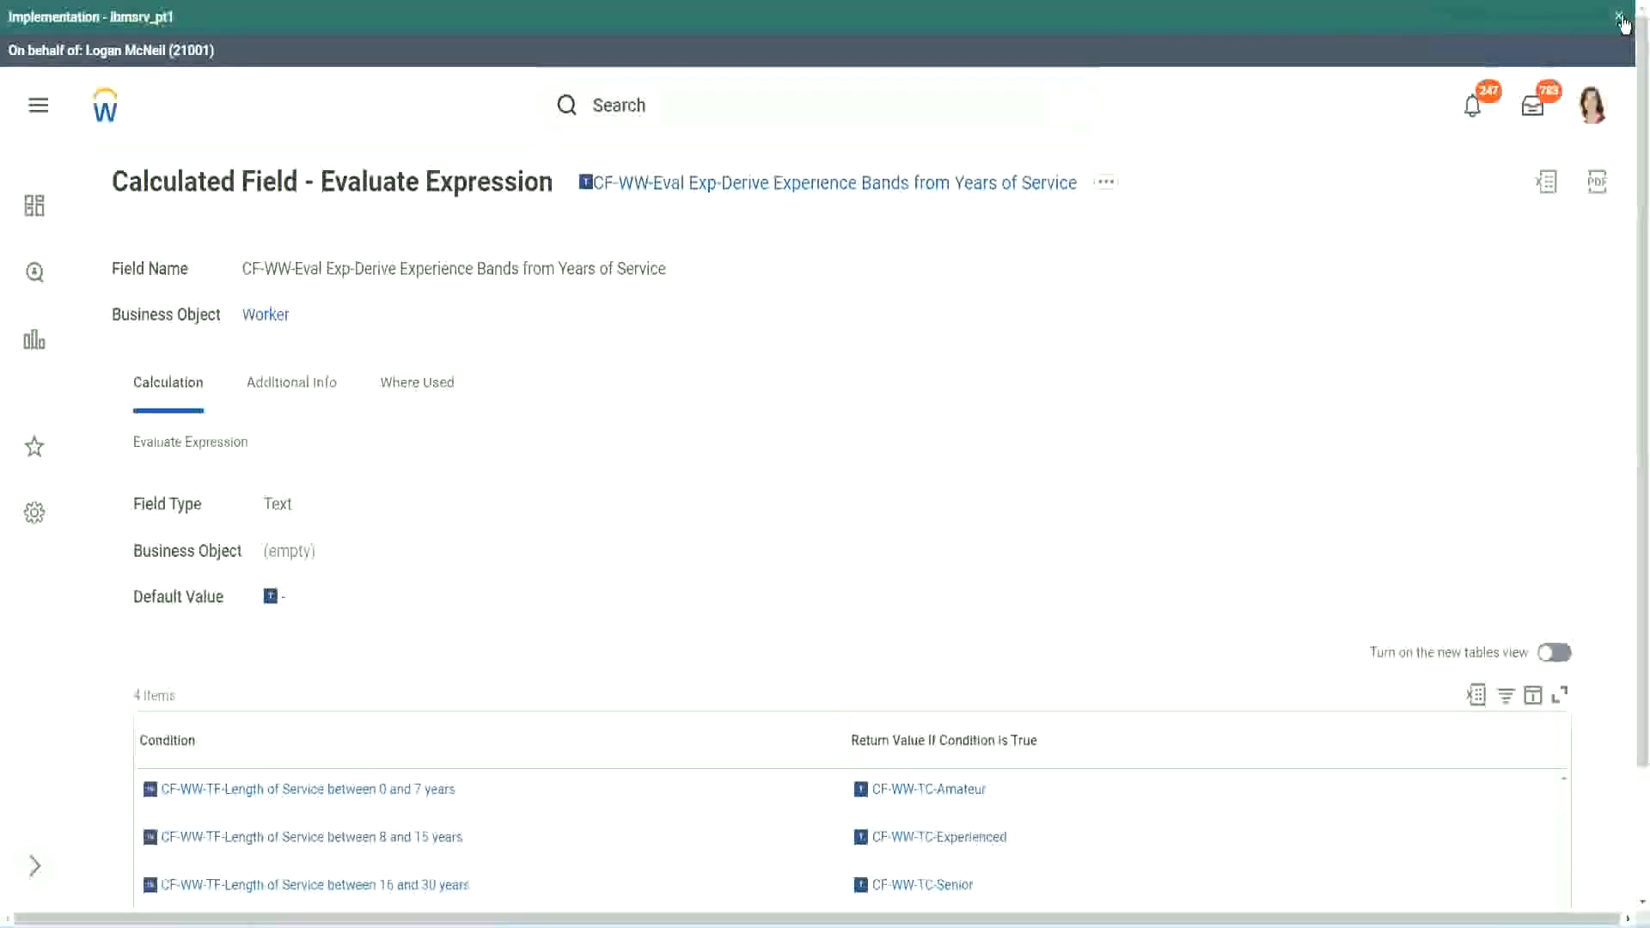
left_click(1621, 19)
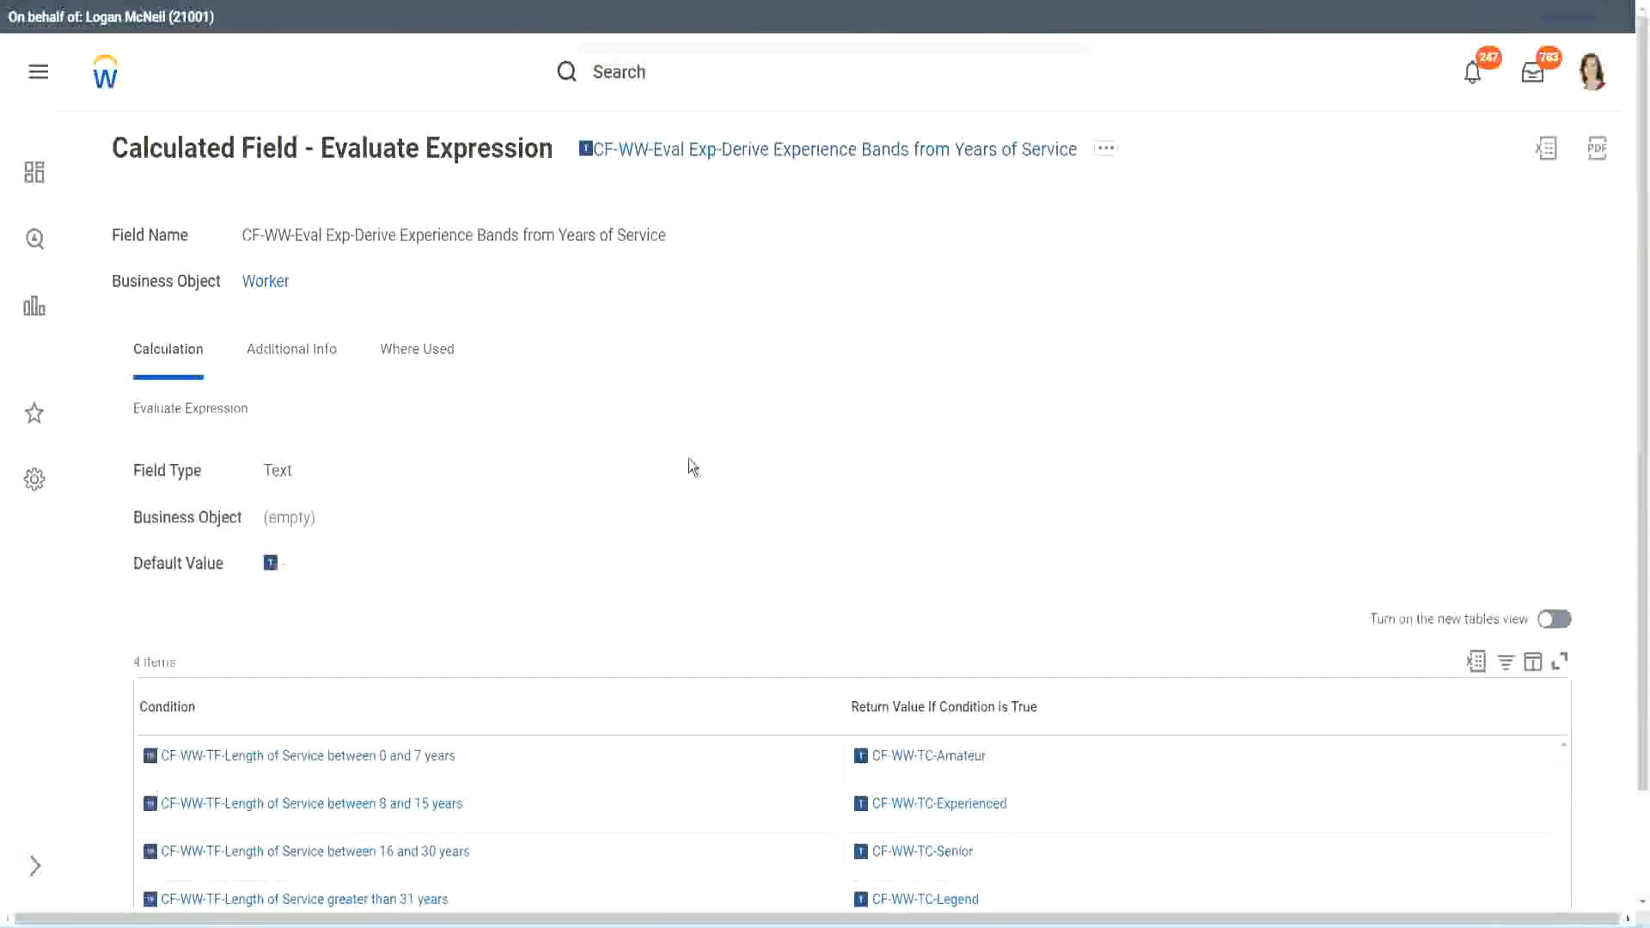
Review the Evaluate Expression conditions and copy the calculated field's name as text
scroll(688, 464, "down", 2)
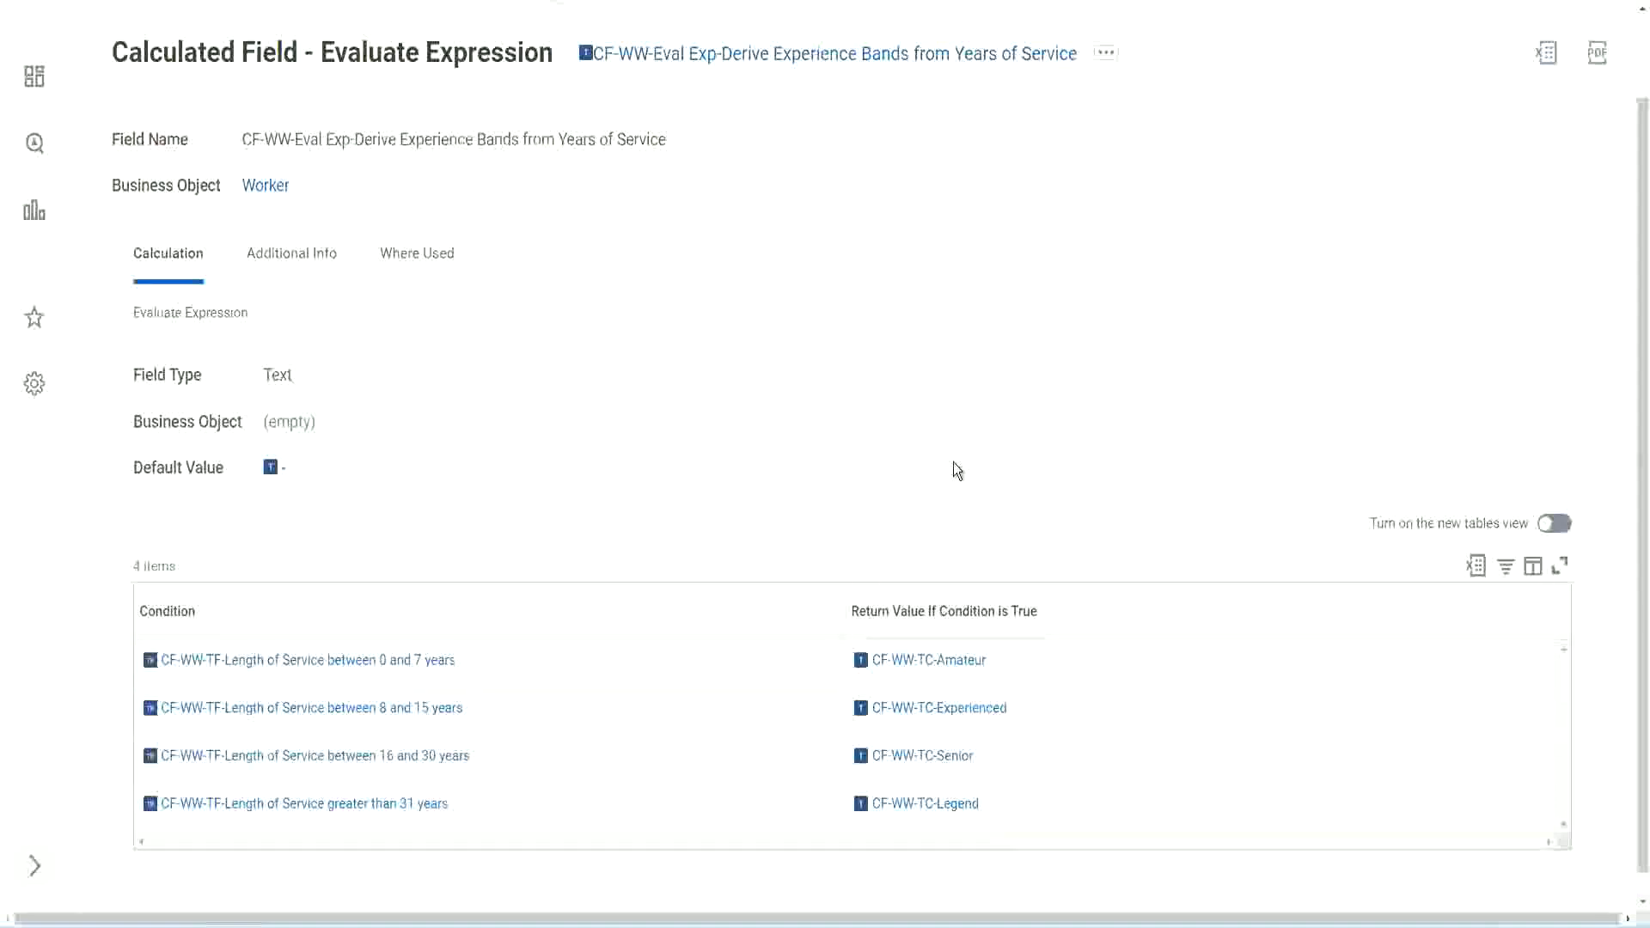
left_click(747, 607)
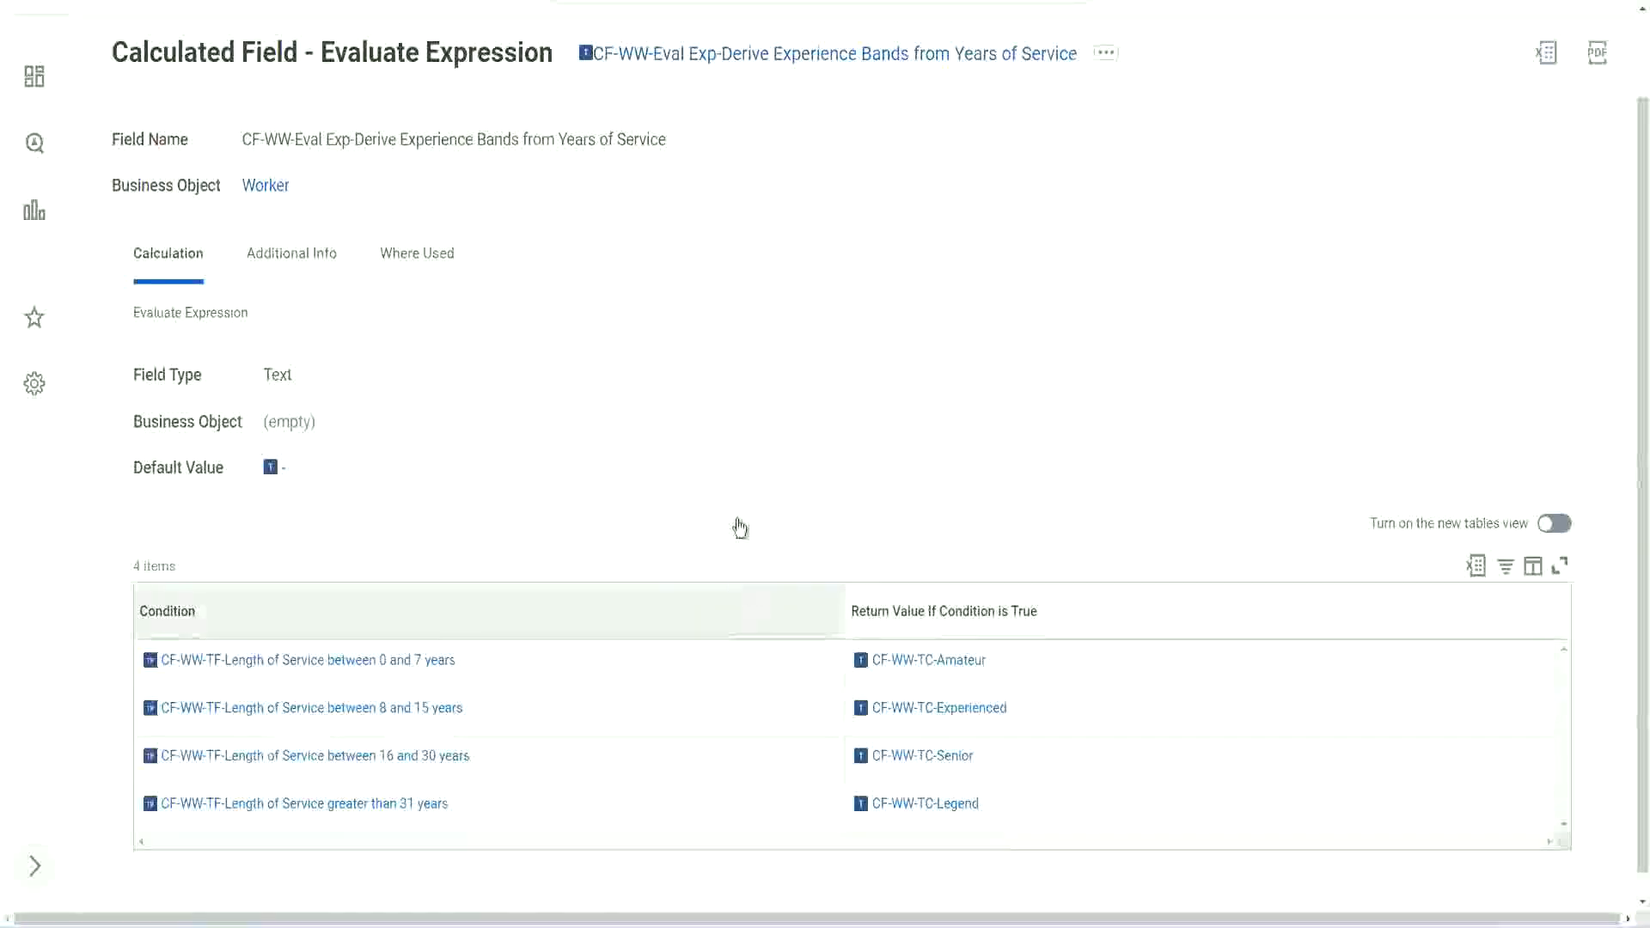
left_click(738, 396)
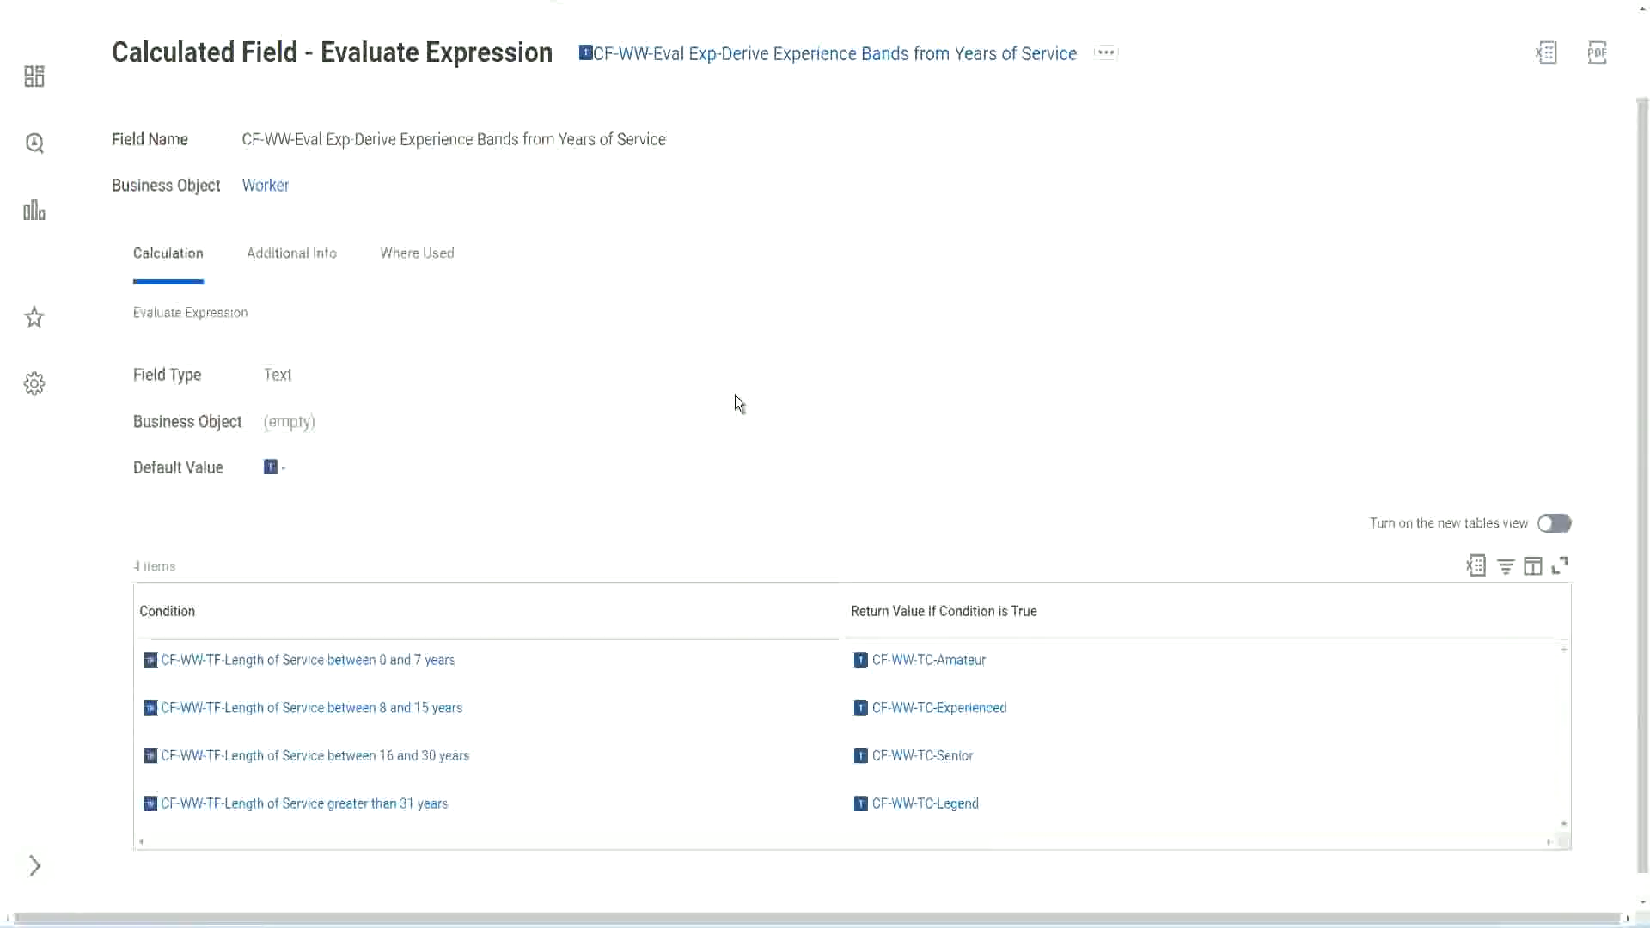
right_click(726, 67)
left_click(773, 163)
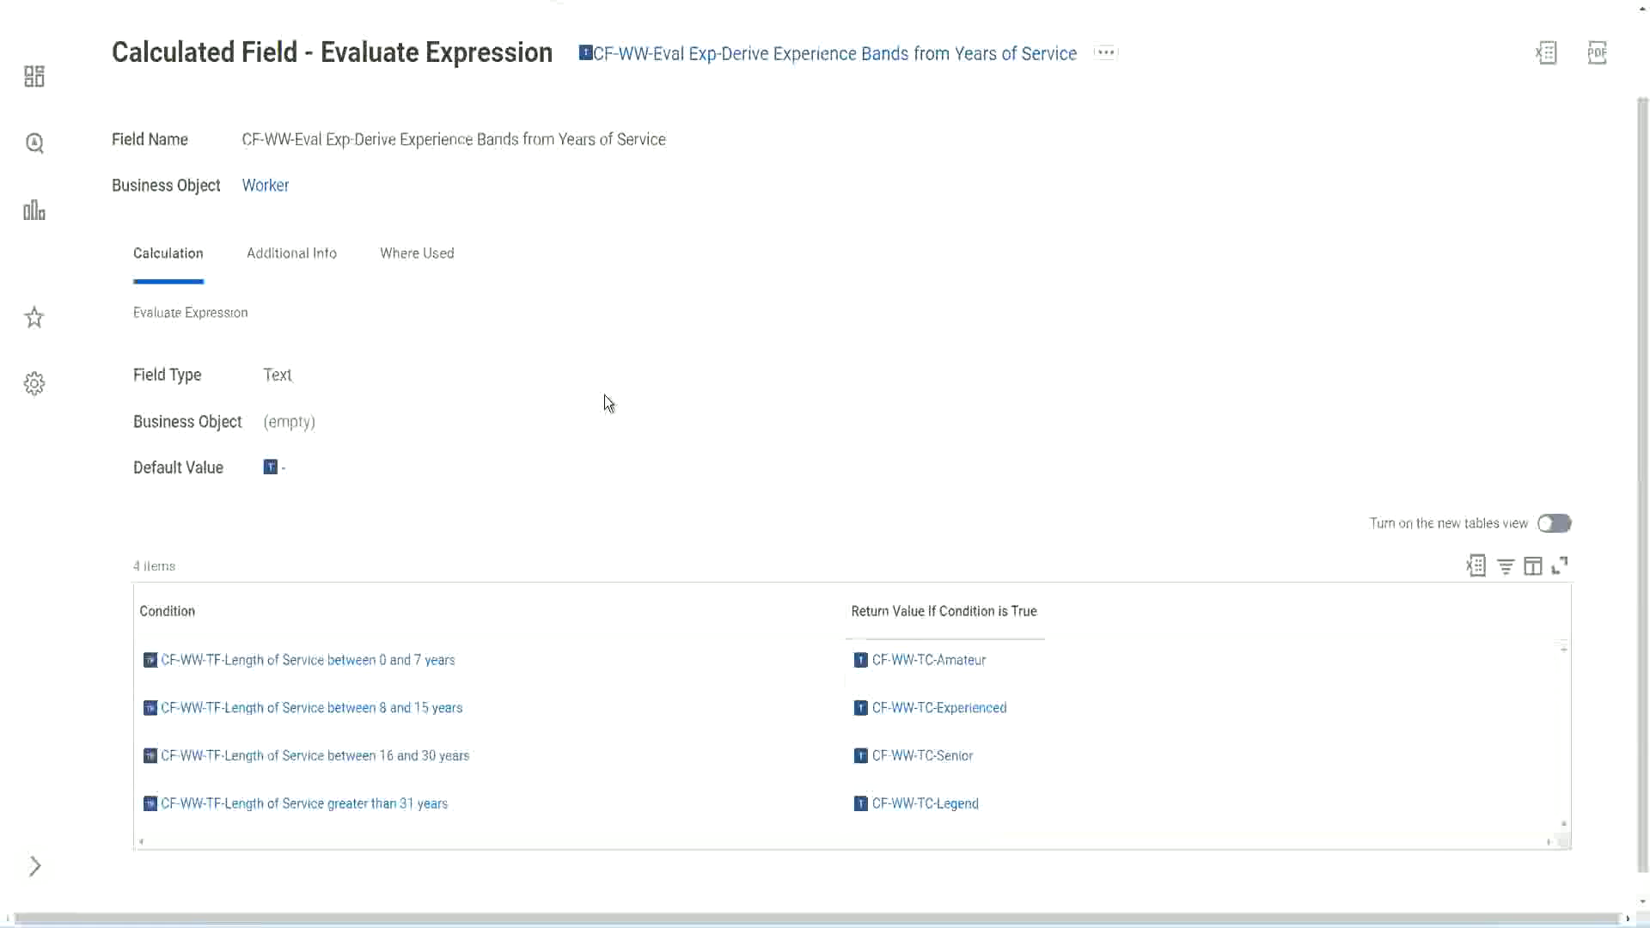
Return to the WW Employee Details report definition, search for "create cal field" and open the Create Calculated Field task
scroll(641, 341, "up", 1)
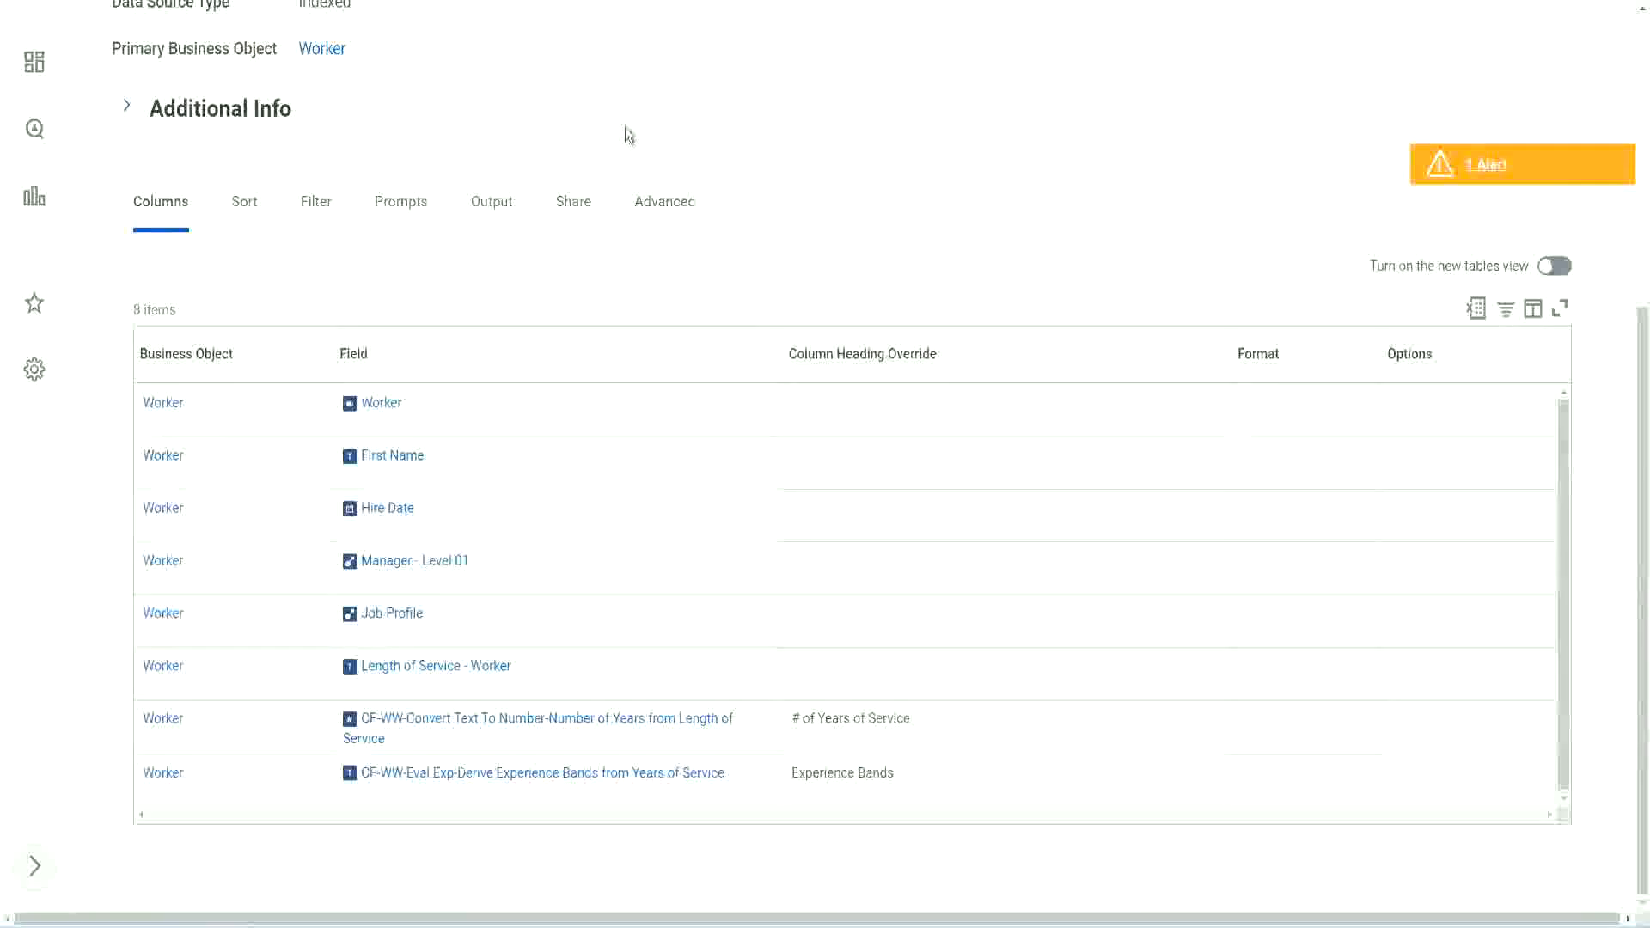
scroll(626, 129, "up", 5)
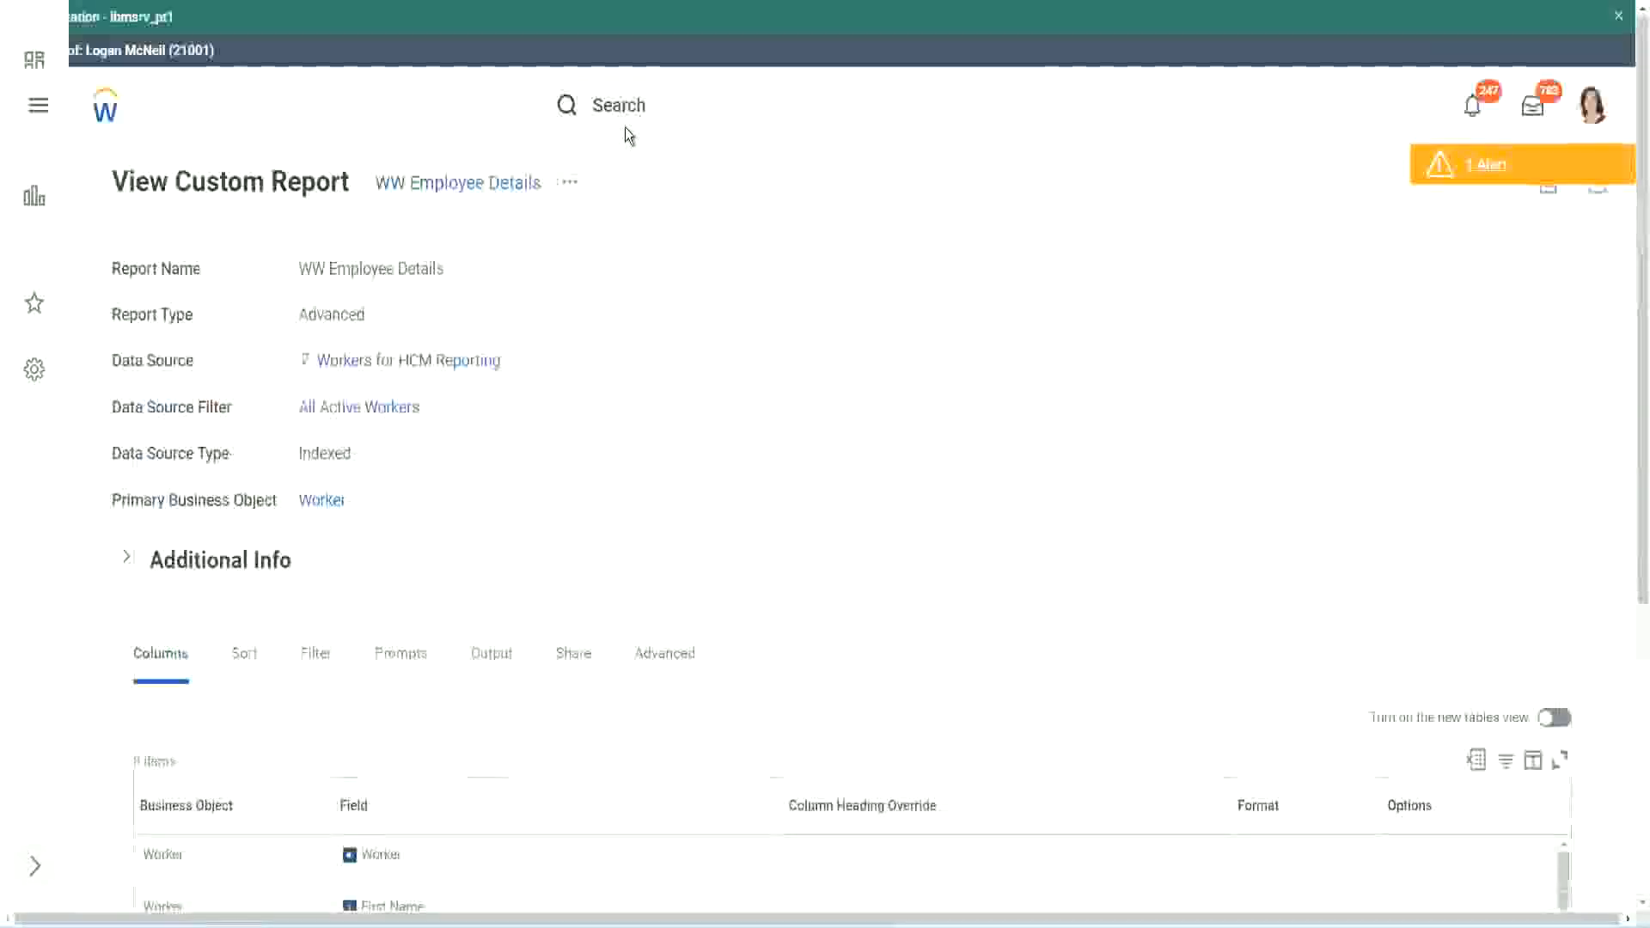
left_click(670, 103)
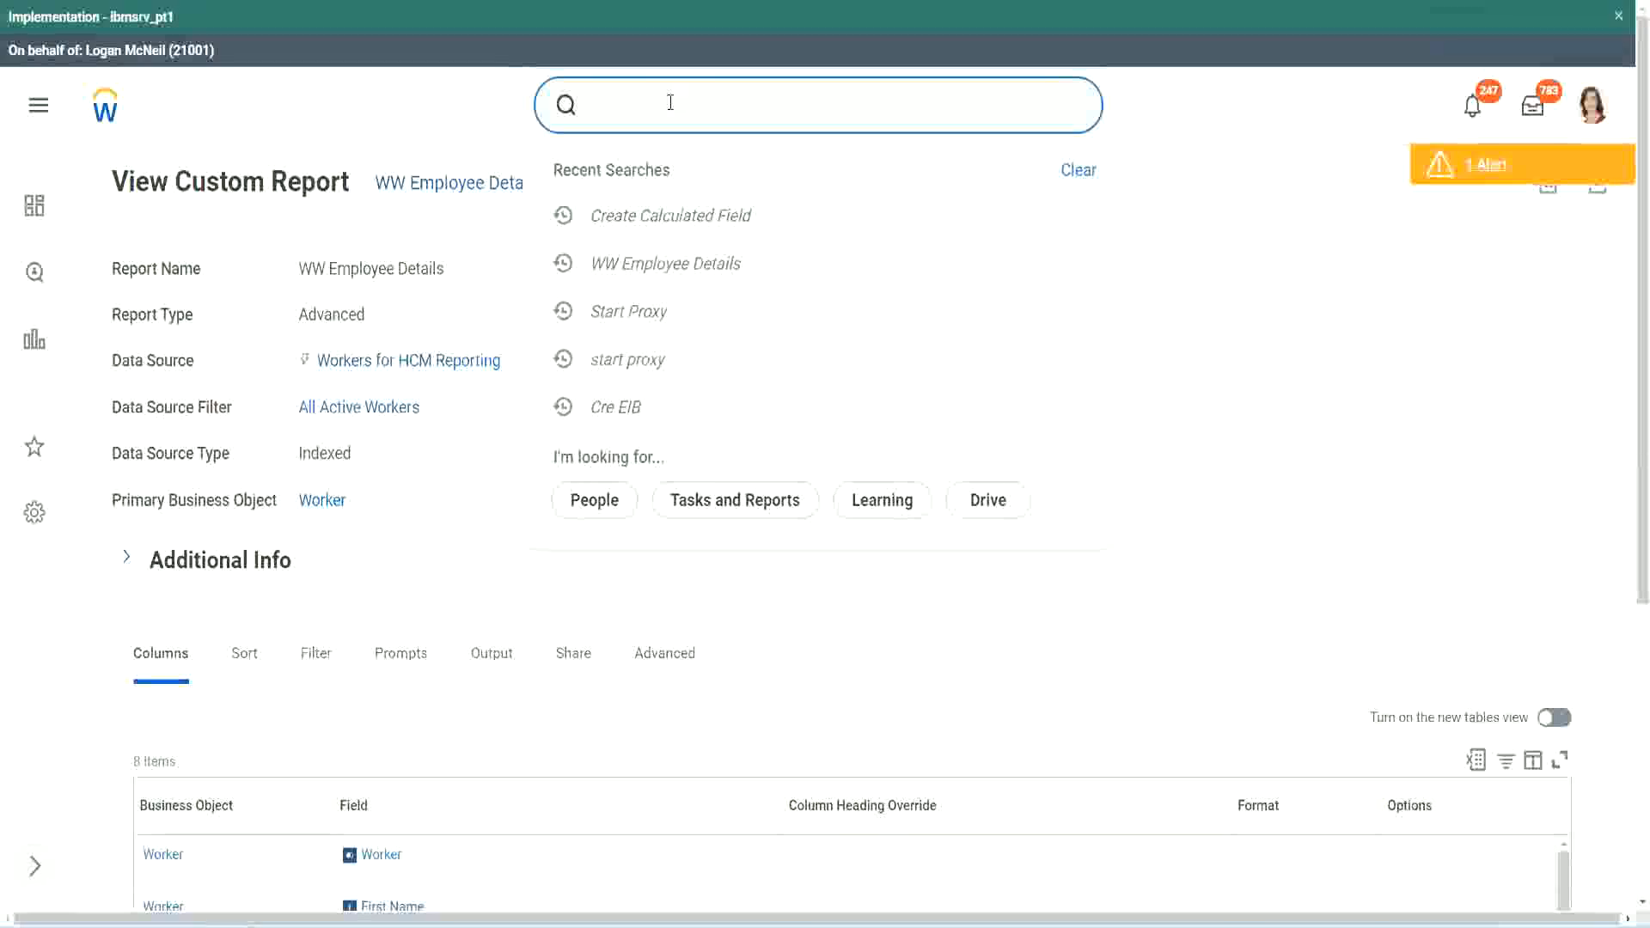
type("create cal field")
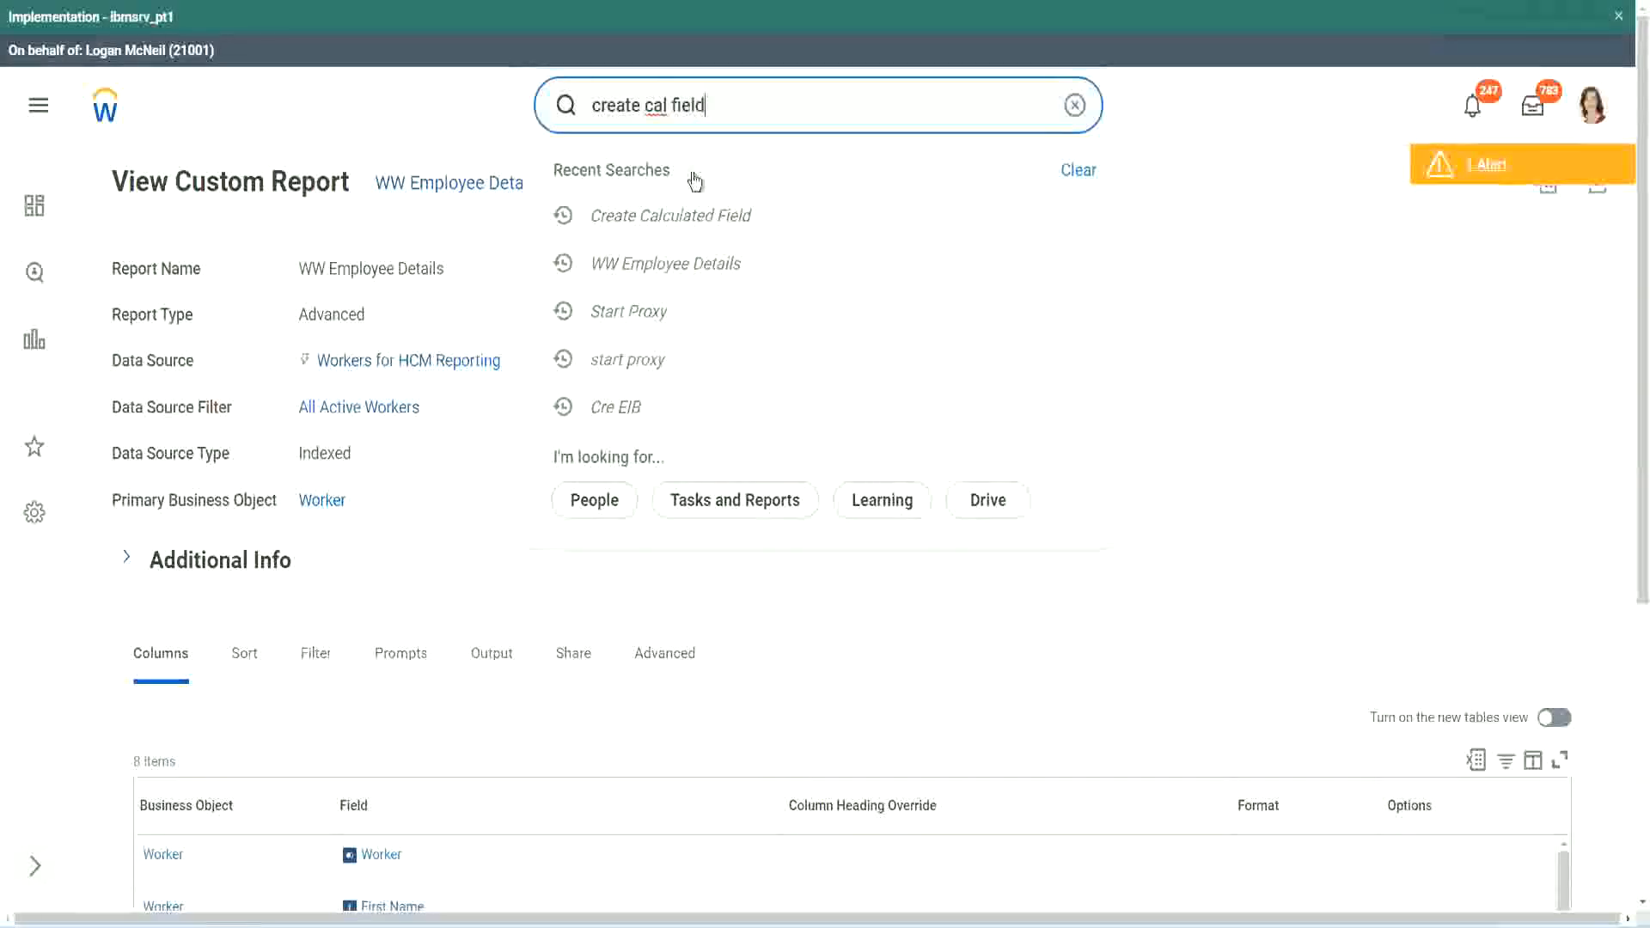
left_click(689, 177)
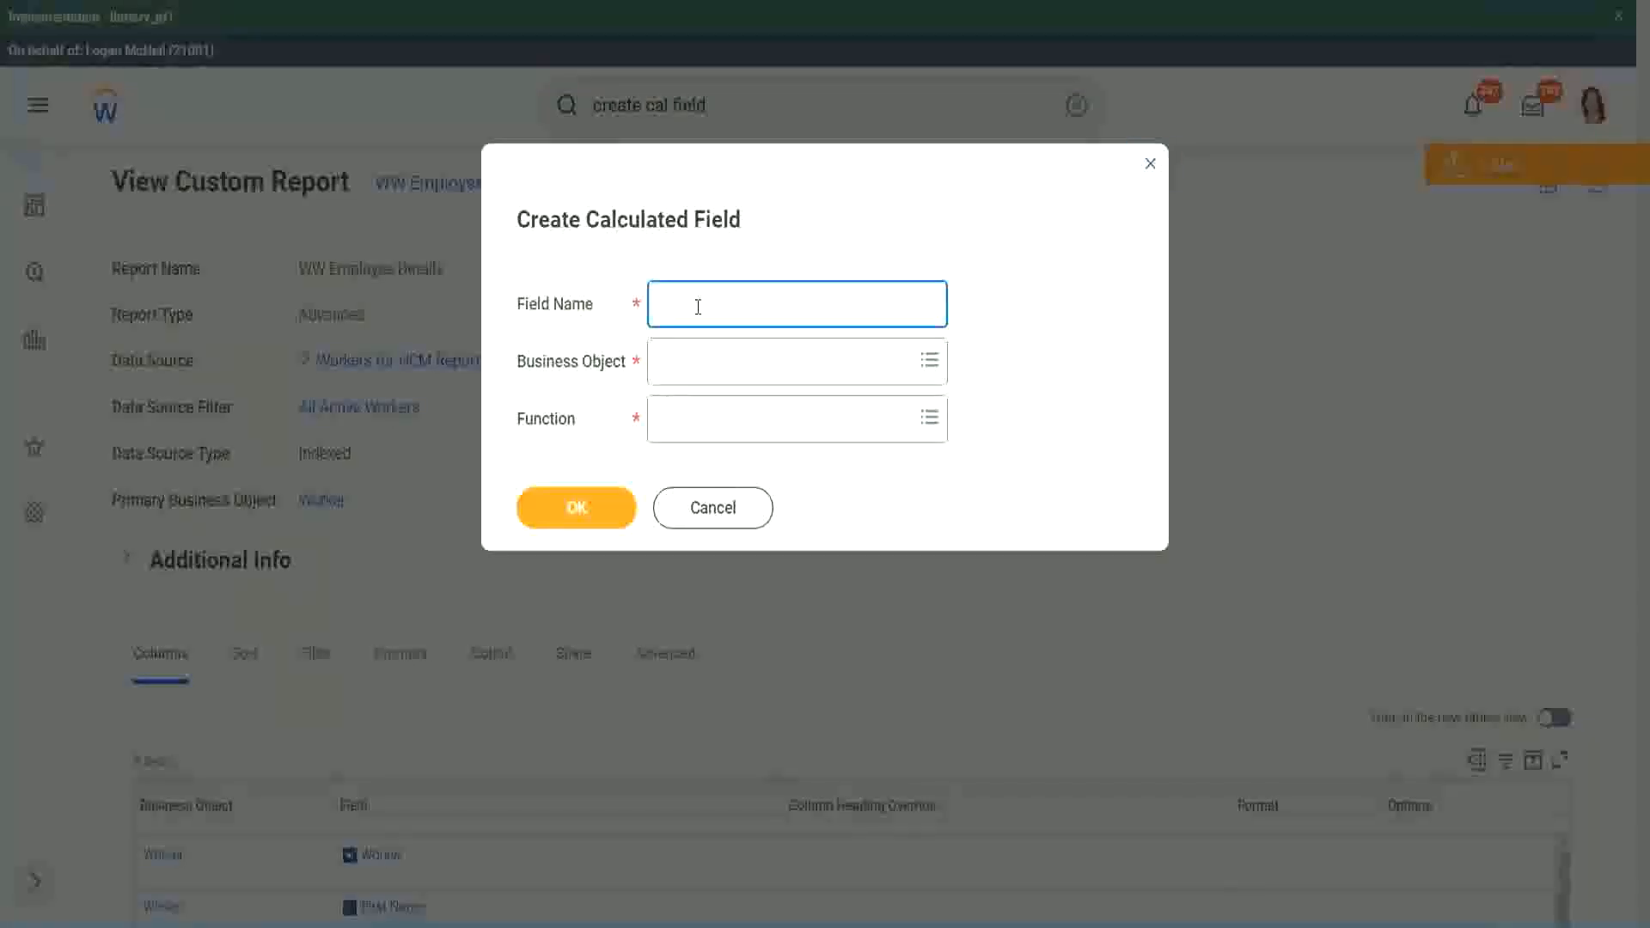
Paste the copied name as the new calculated field's name and insert "Bands" after "Eval Exp"
key("ctrl+v")
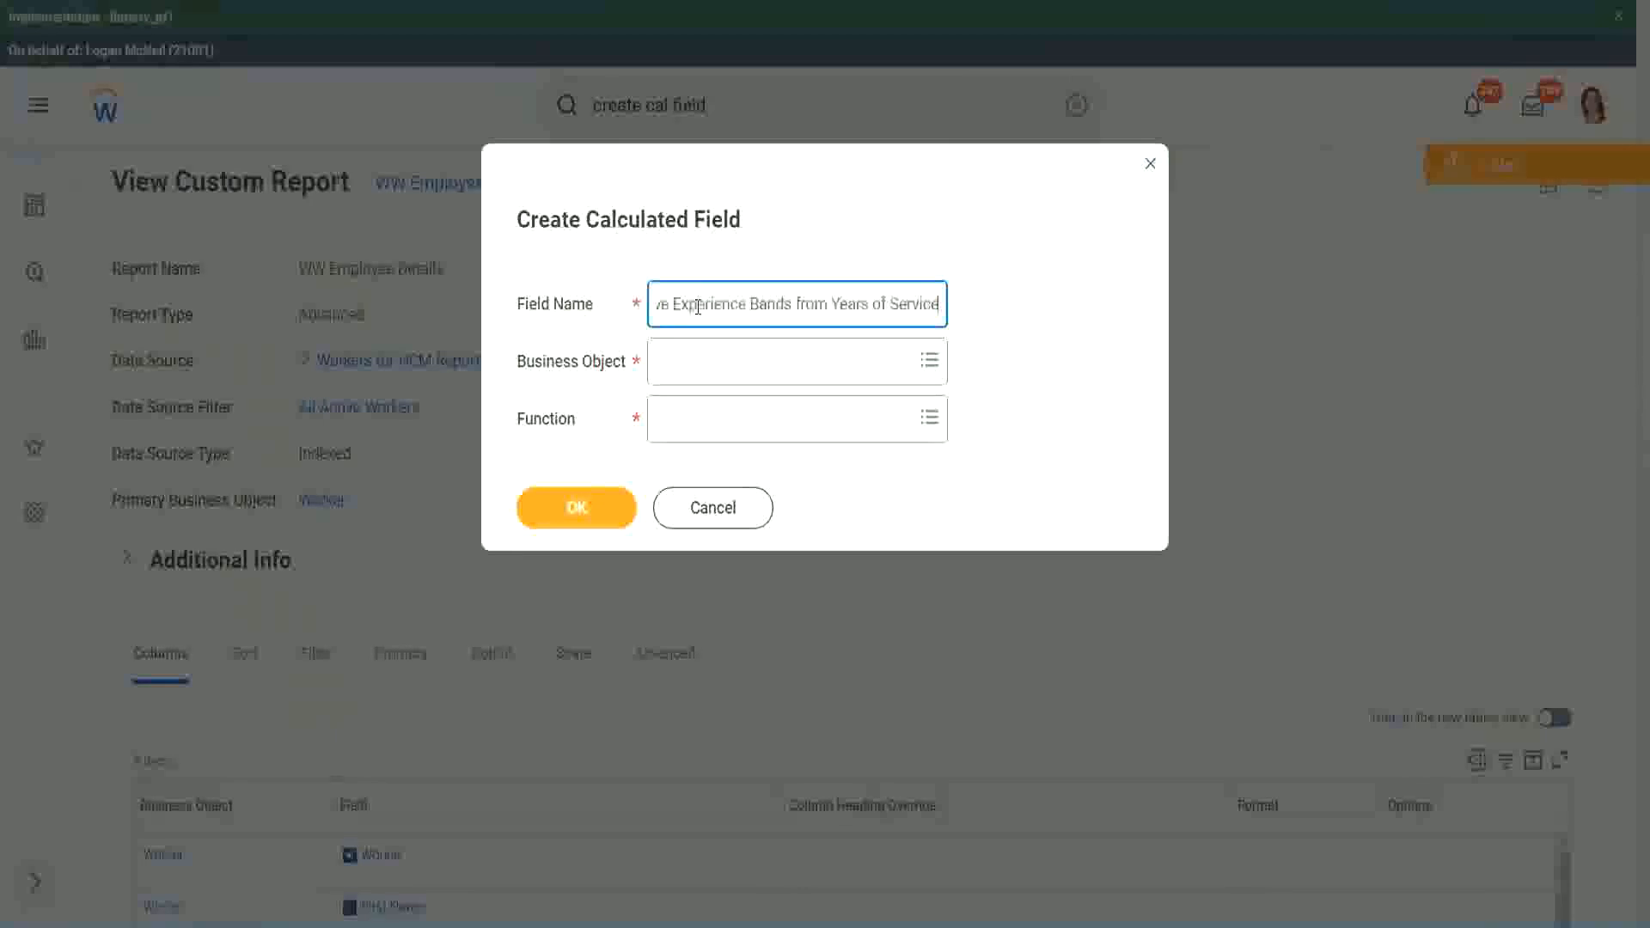
mouse_move(697, 307)
left_mouse_down()
mouse_move(607, 276)
mouse_move(697, 307)
left_mouse_up()
left_click(744, 305)
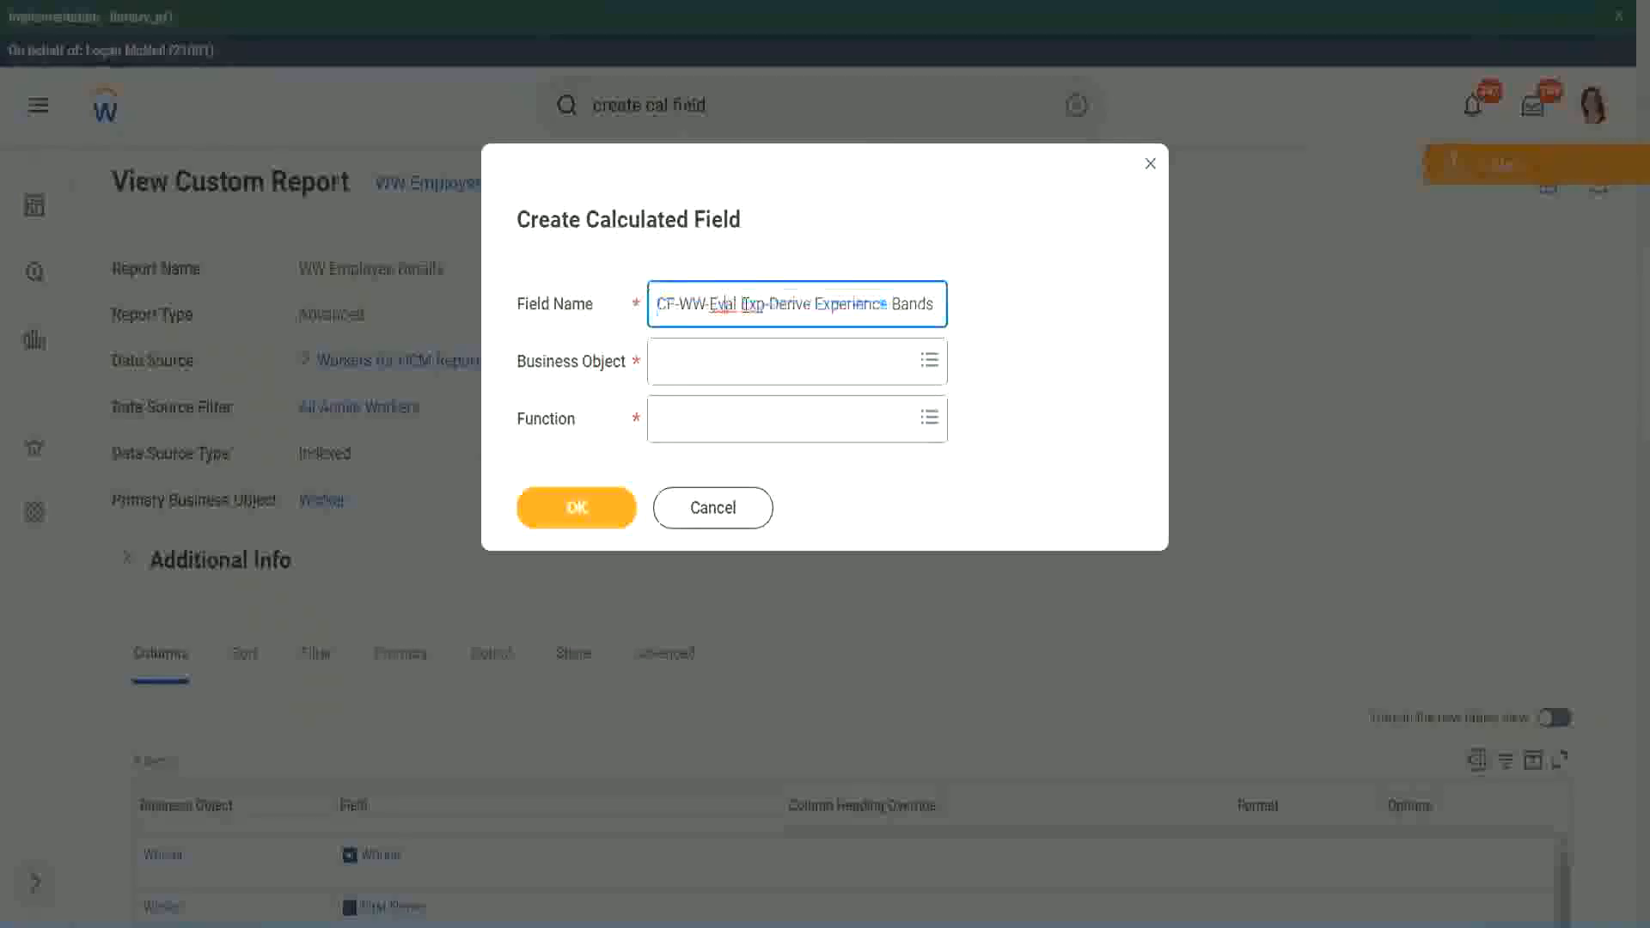
double_click(751, 304)
key("Right")
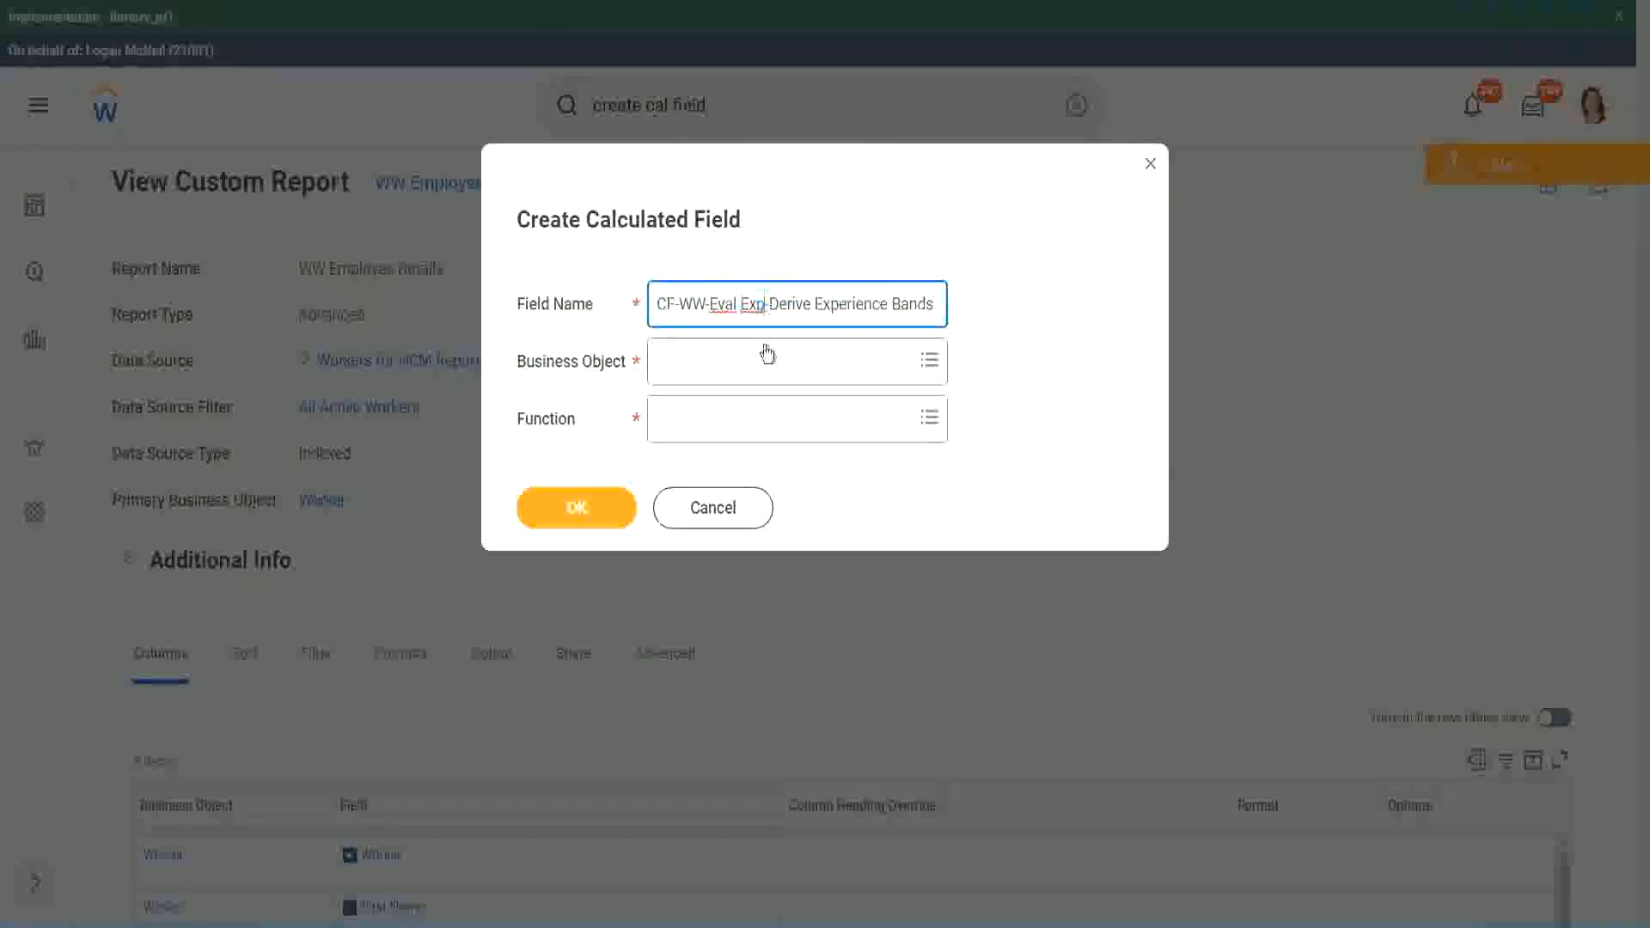
type("bands")
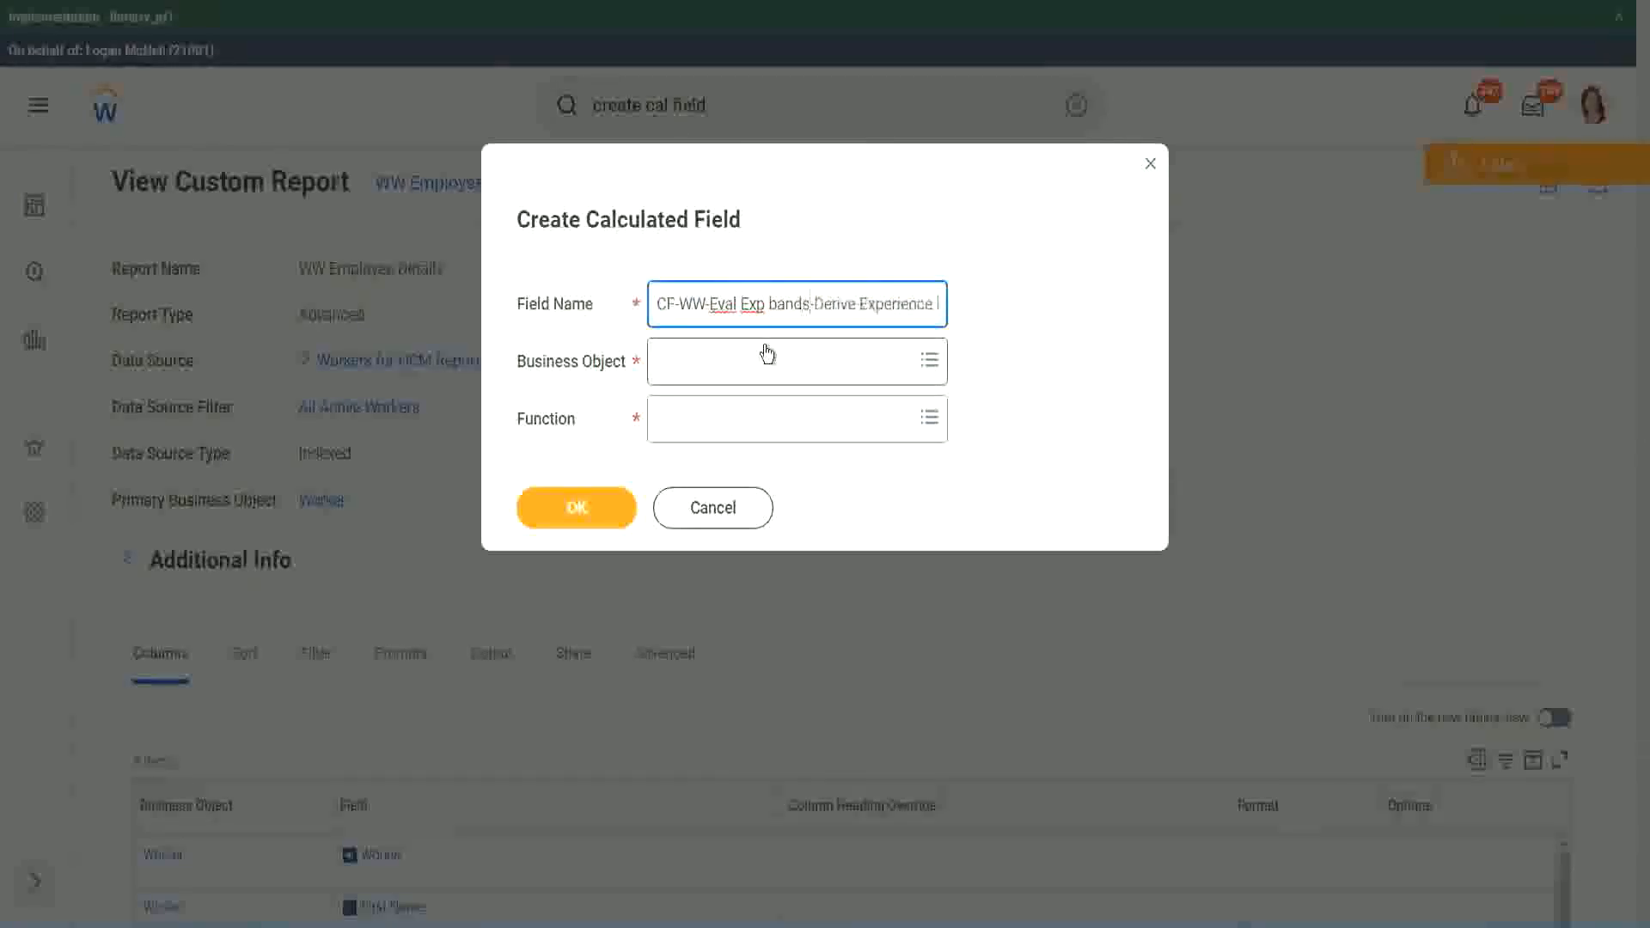
key("Left")
key("Left")
key("Left")
key("Left")
key("shift+Left")
type("B")
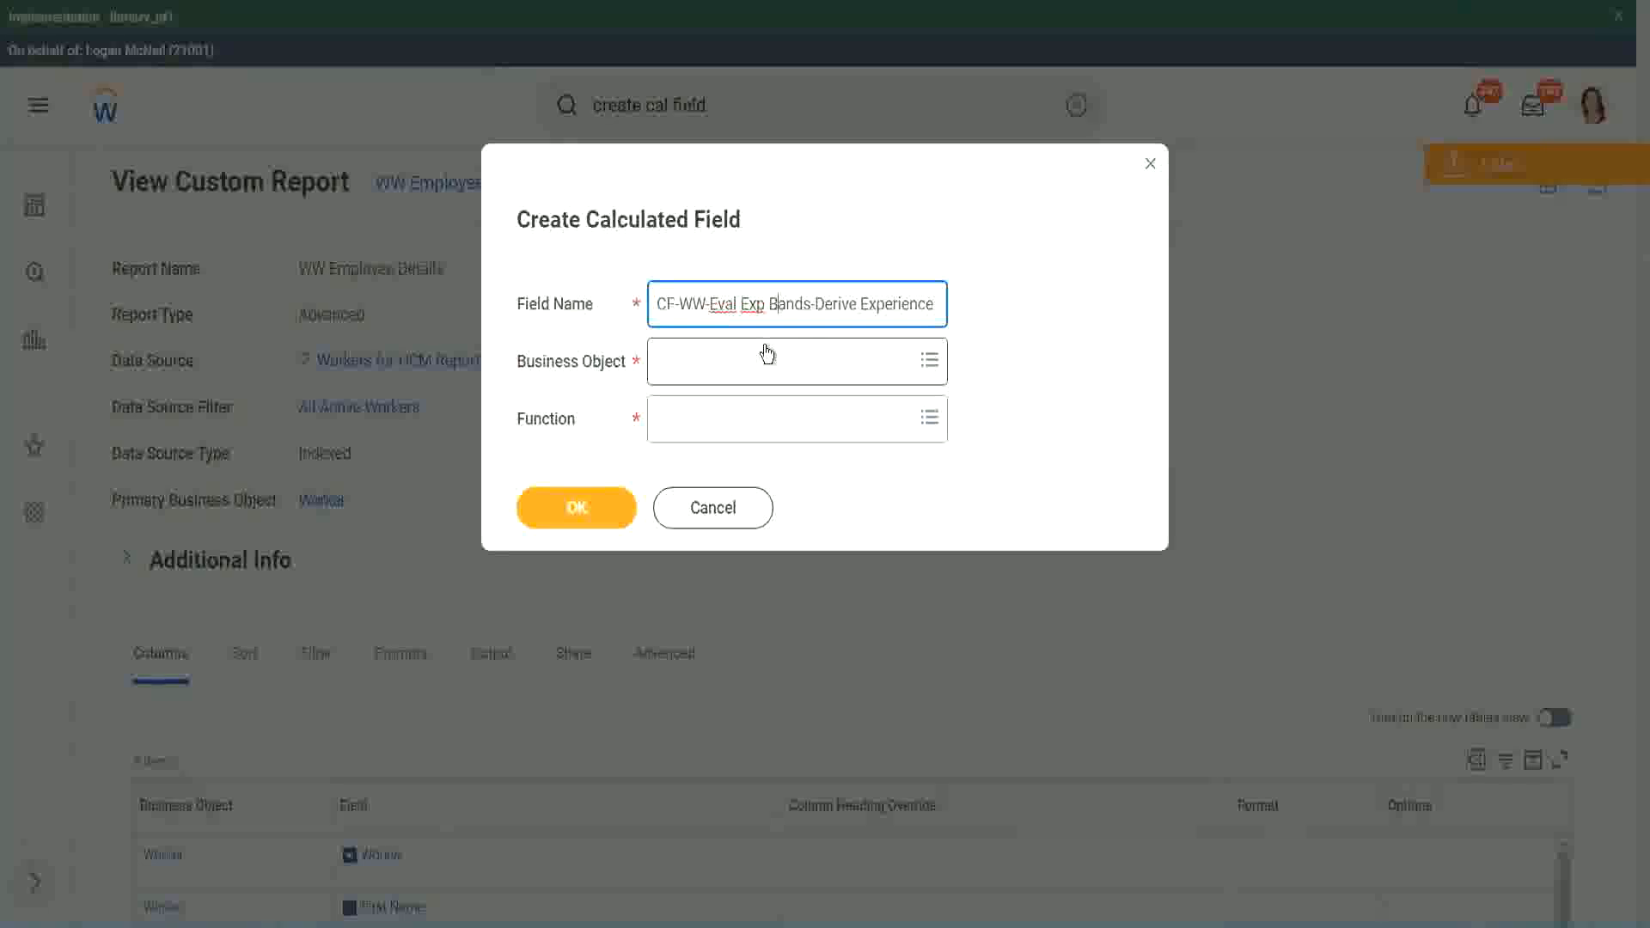
Replace "Derive" with "Determine" in the Field Name and check the rest of the name through to its end
key("Right")
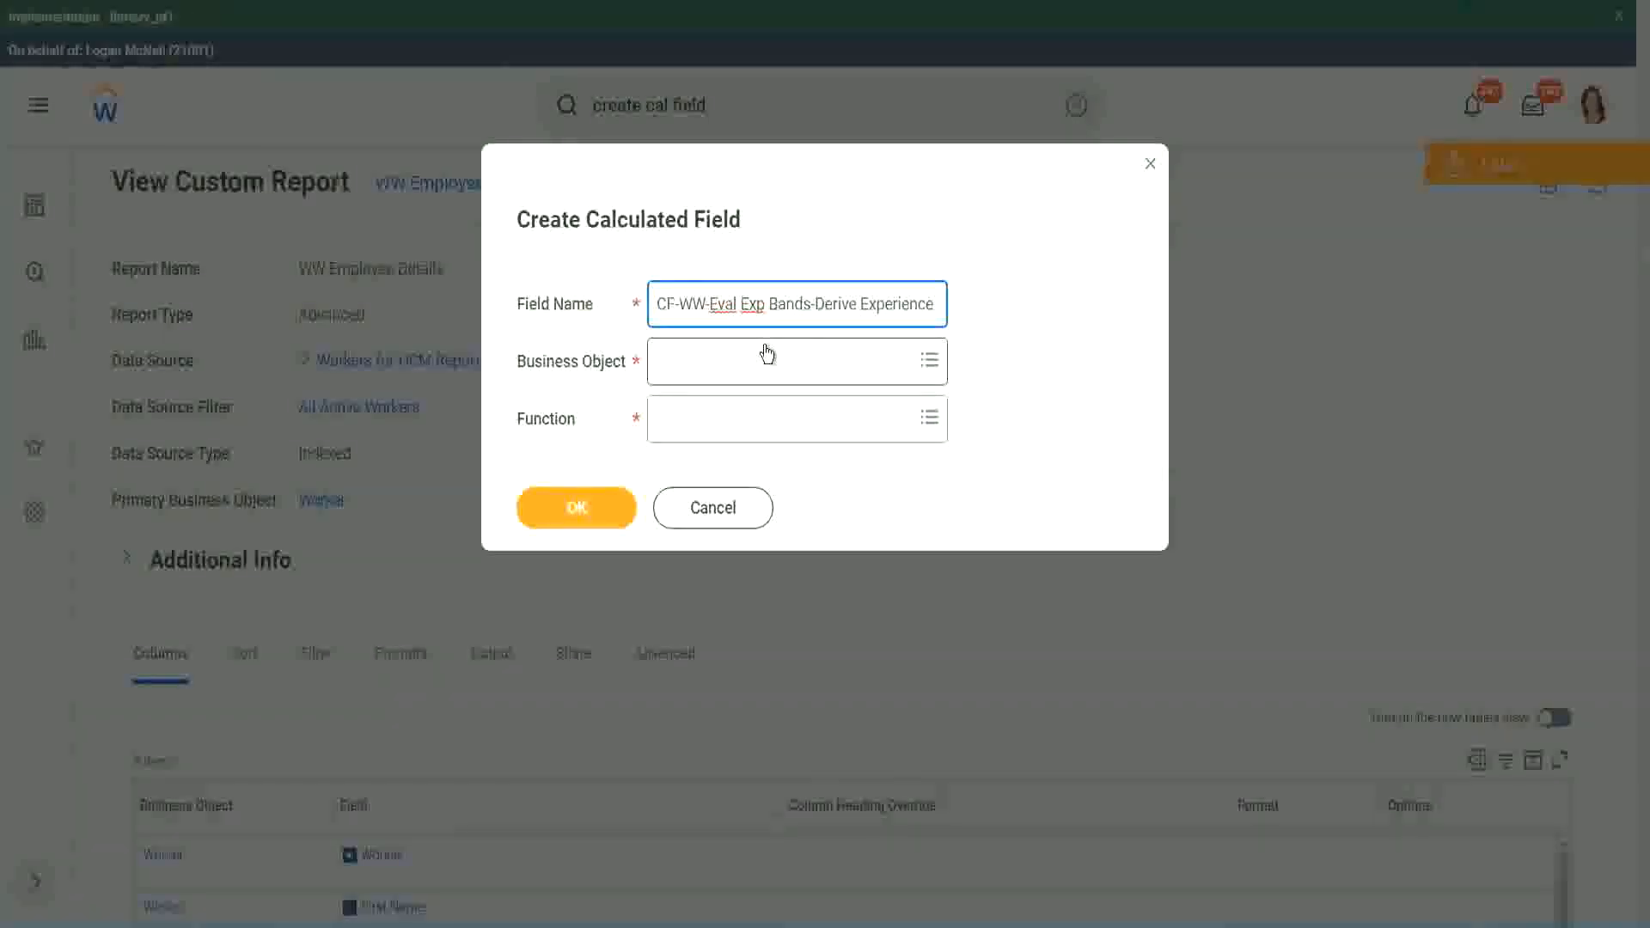
type("Band")
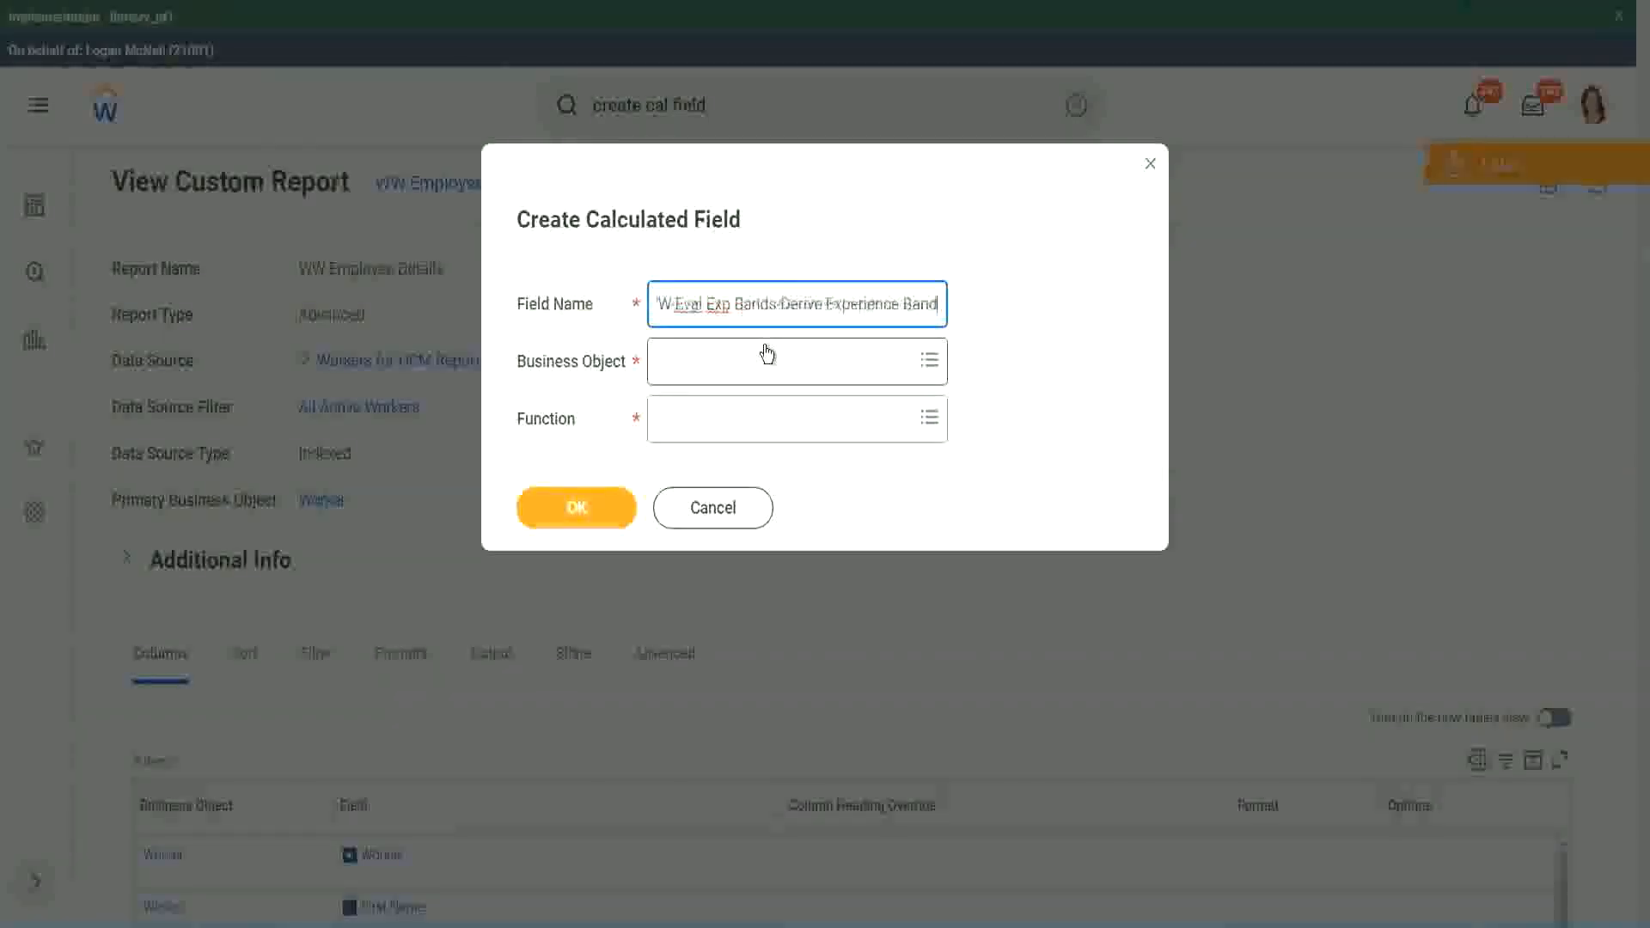
type("s from Years of")
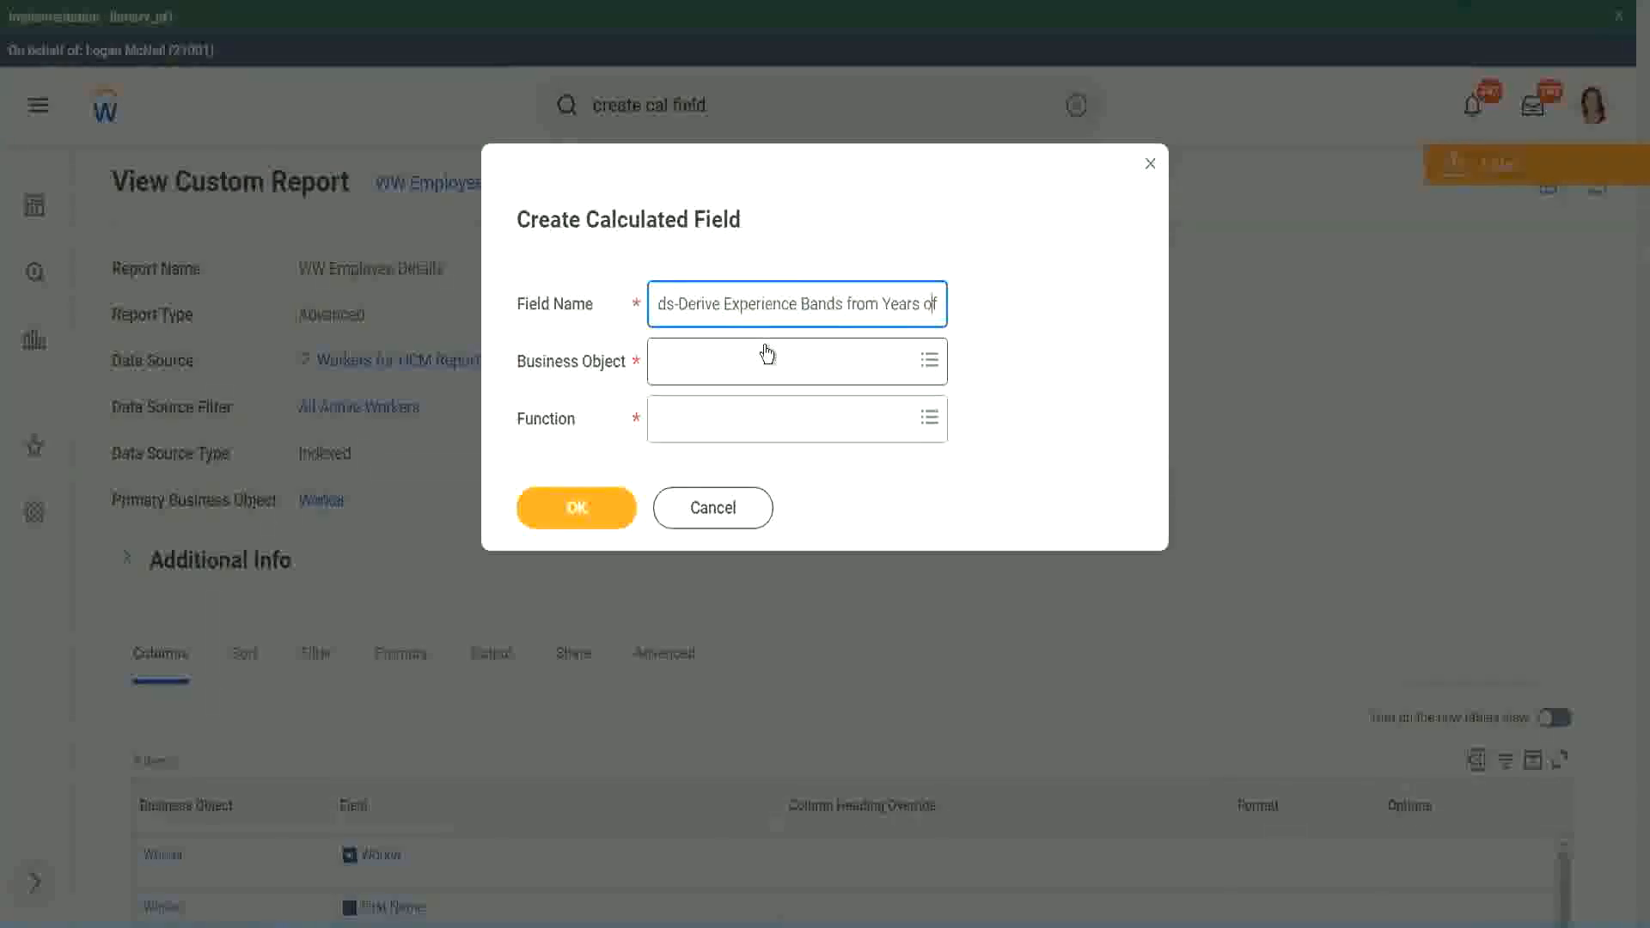
key("Left")
key("Left")
key("Left")
key("Left")
key("Left")
key("Left")
key("shift+Left")
key("shift+Left")
key("shift+Left")
key("shift+Left")
key("shift+Left")
key("shift+Left")
type("Determine")
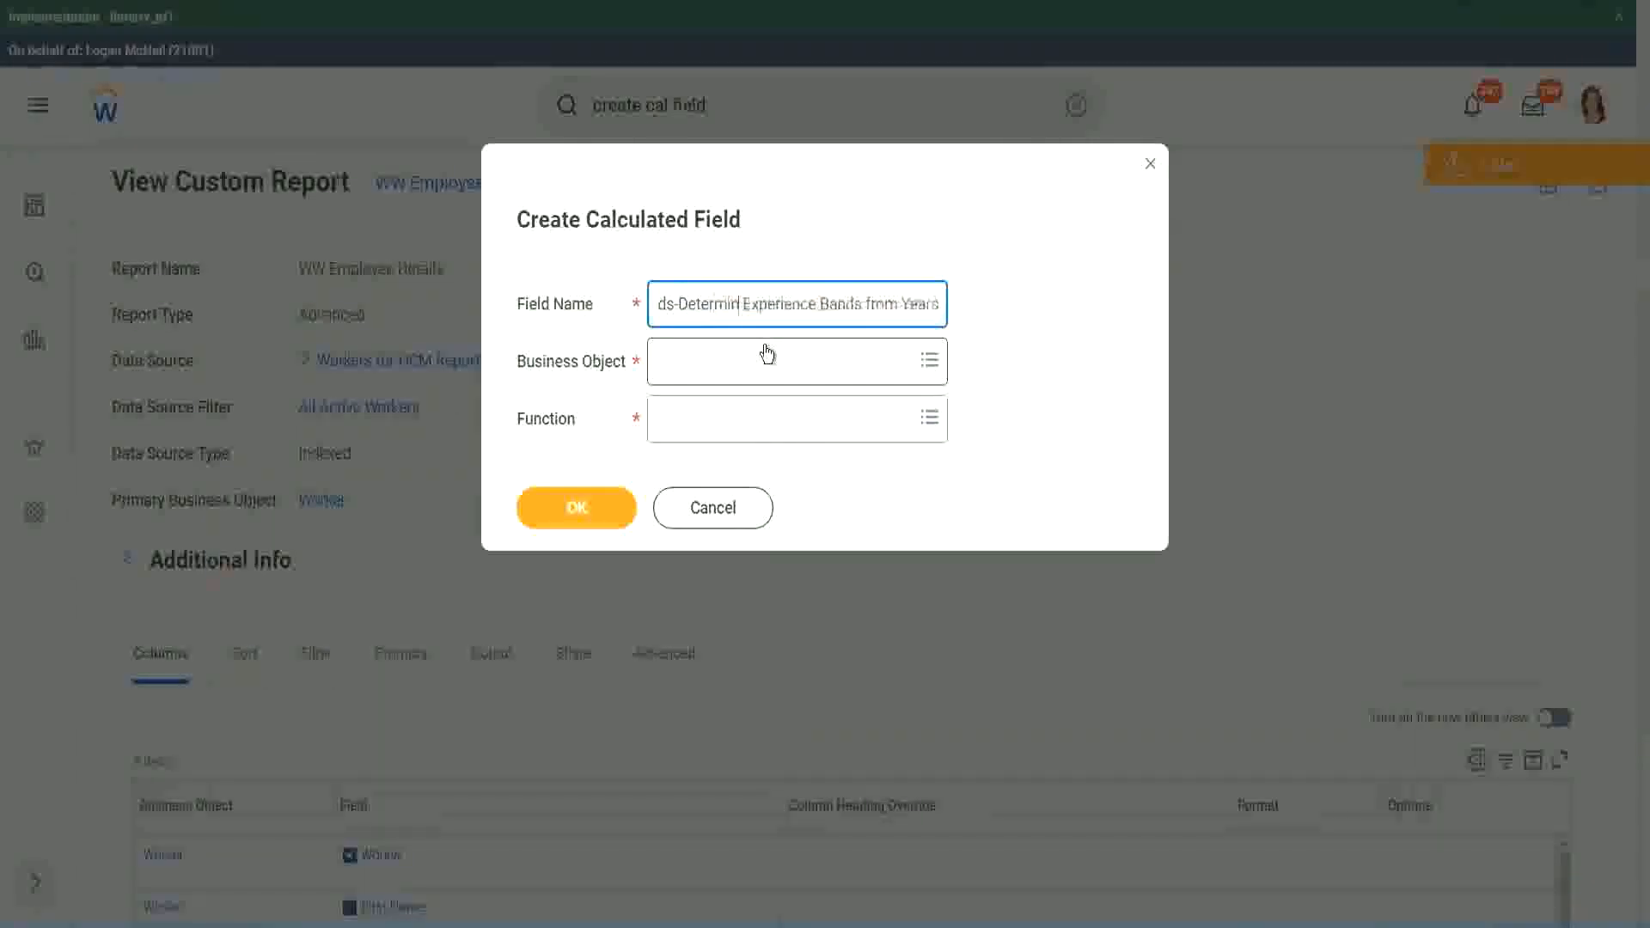
key("Right")
key("Right")
key("Right")
key("Right")
key("Right")
key("Right")
key("Right")
key("Right")
key("Right")
key("Right")
key("Right")
key("Right")
key("Right")
key("Right")
key("Right")
key("Right")
key("Right")
key("Right")
key("Right")
key("Right")
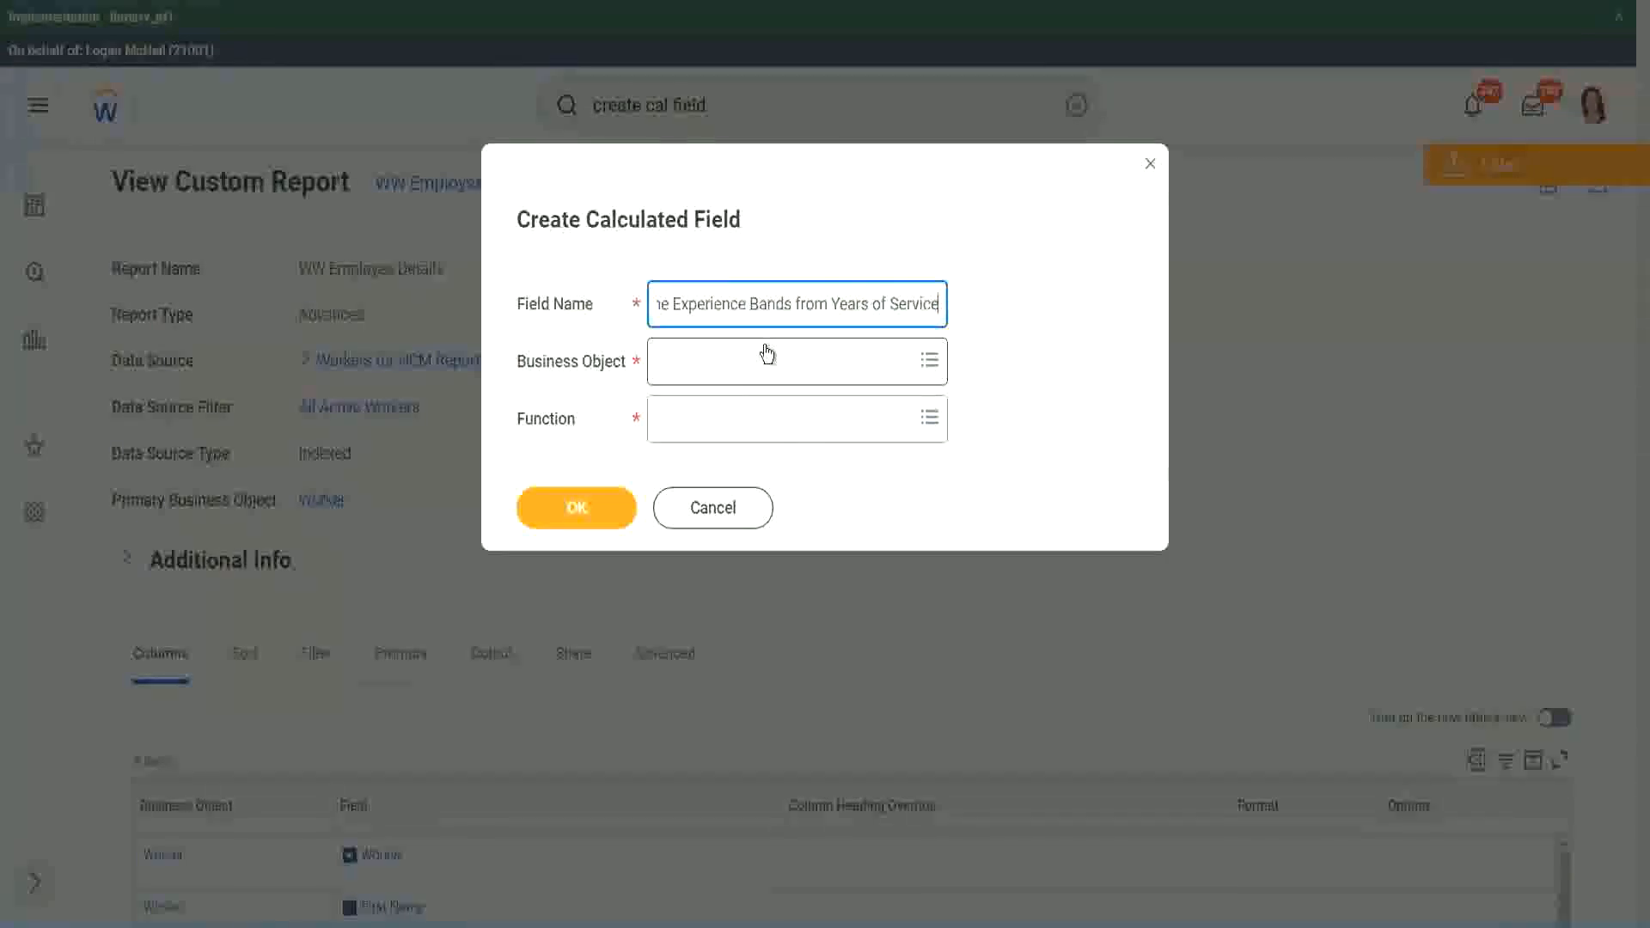
Search the business objects for "worker" and set the calculated field's Business Object to Worker
left_click(733, 362)
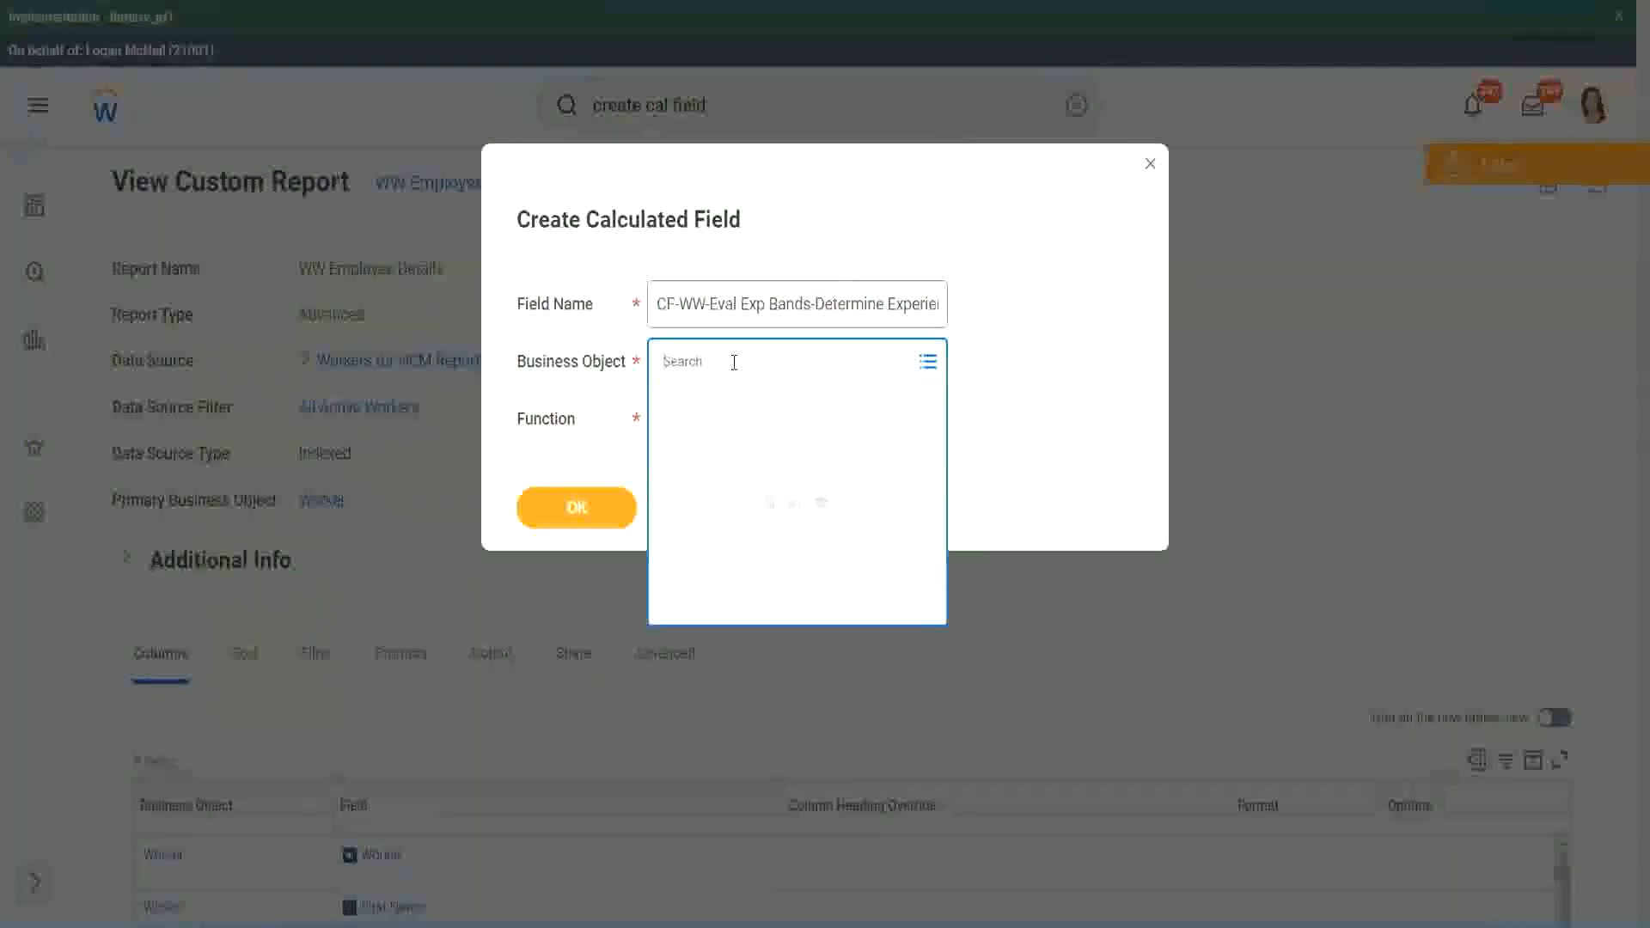
type("work")
key("Return")
type("er")
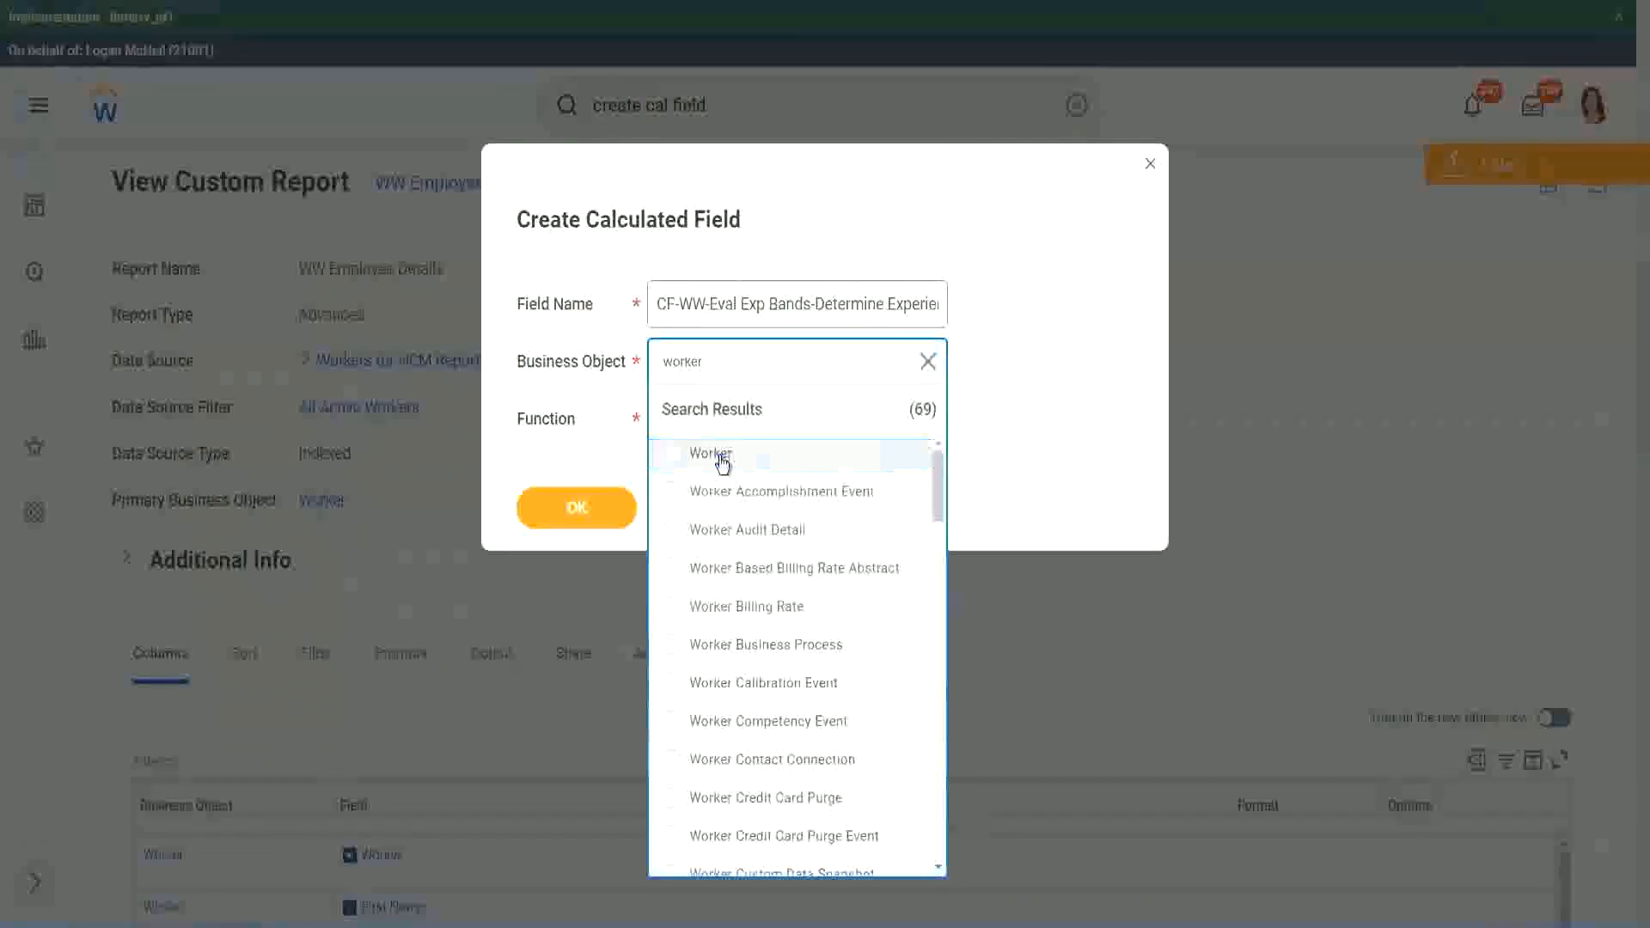
left_click(719, 455)
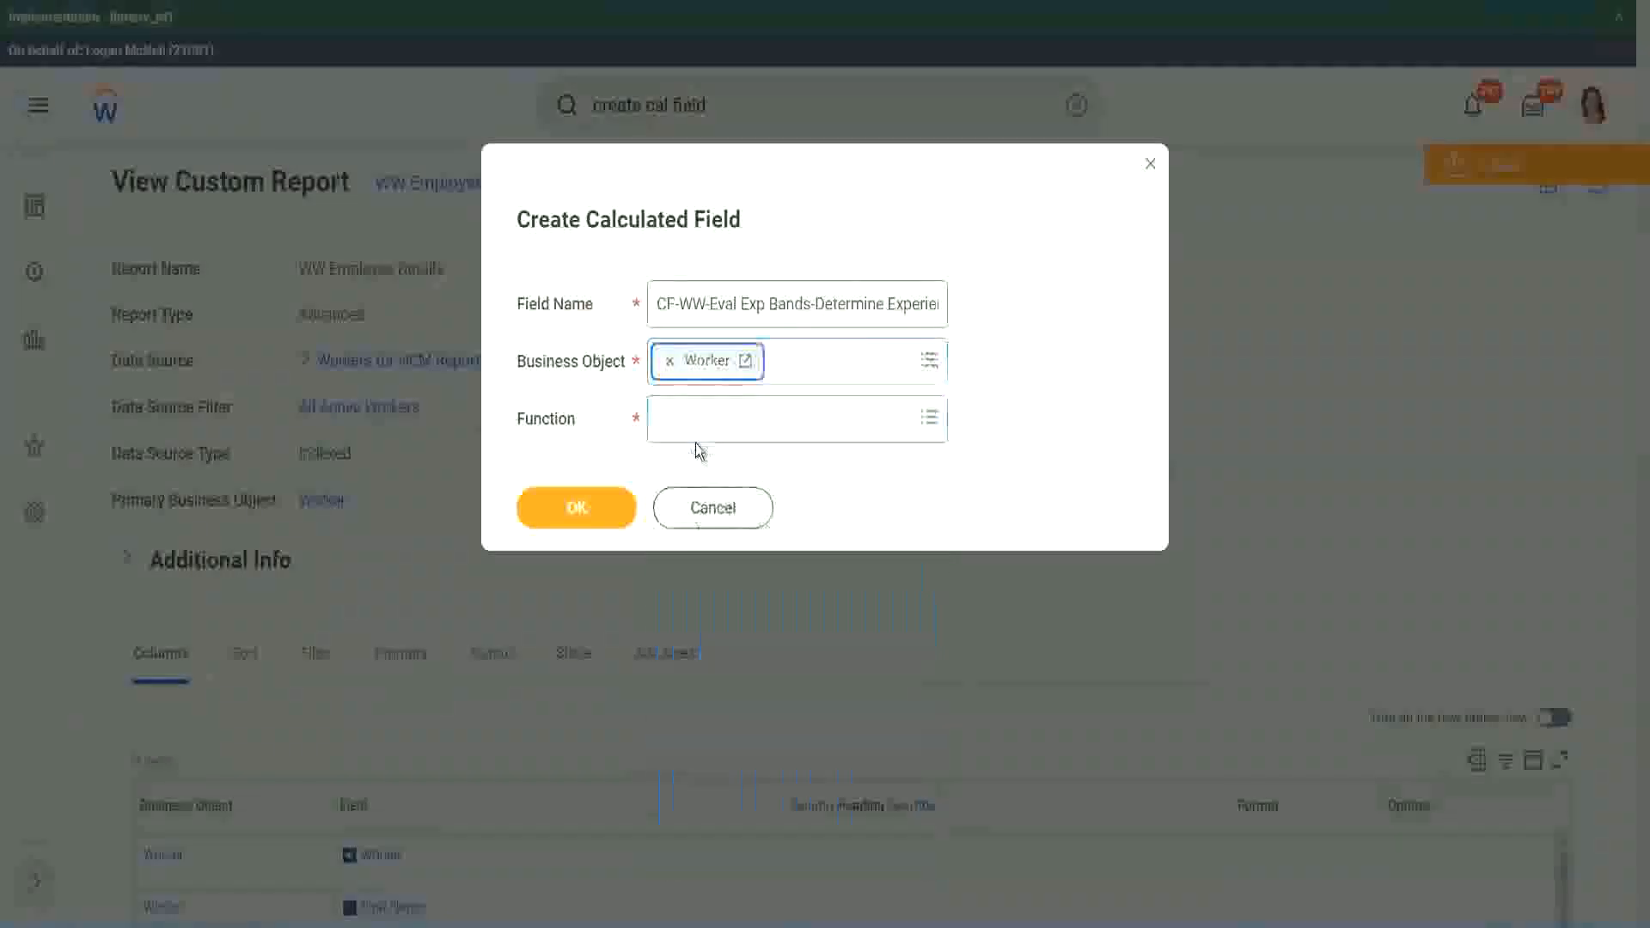
Search the functions for "eval exp" and choose Evaluate Expression Band as the calculated field's Function
left_click(697, 414)
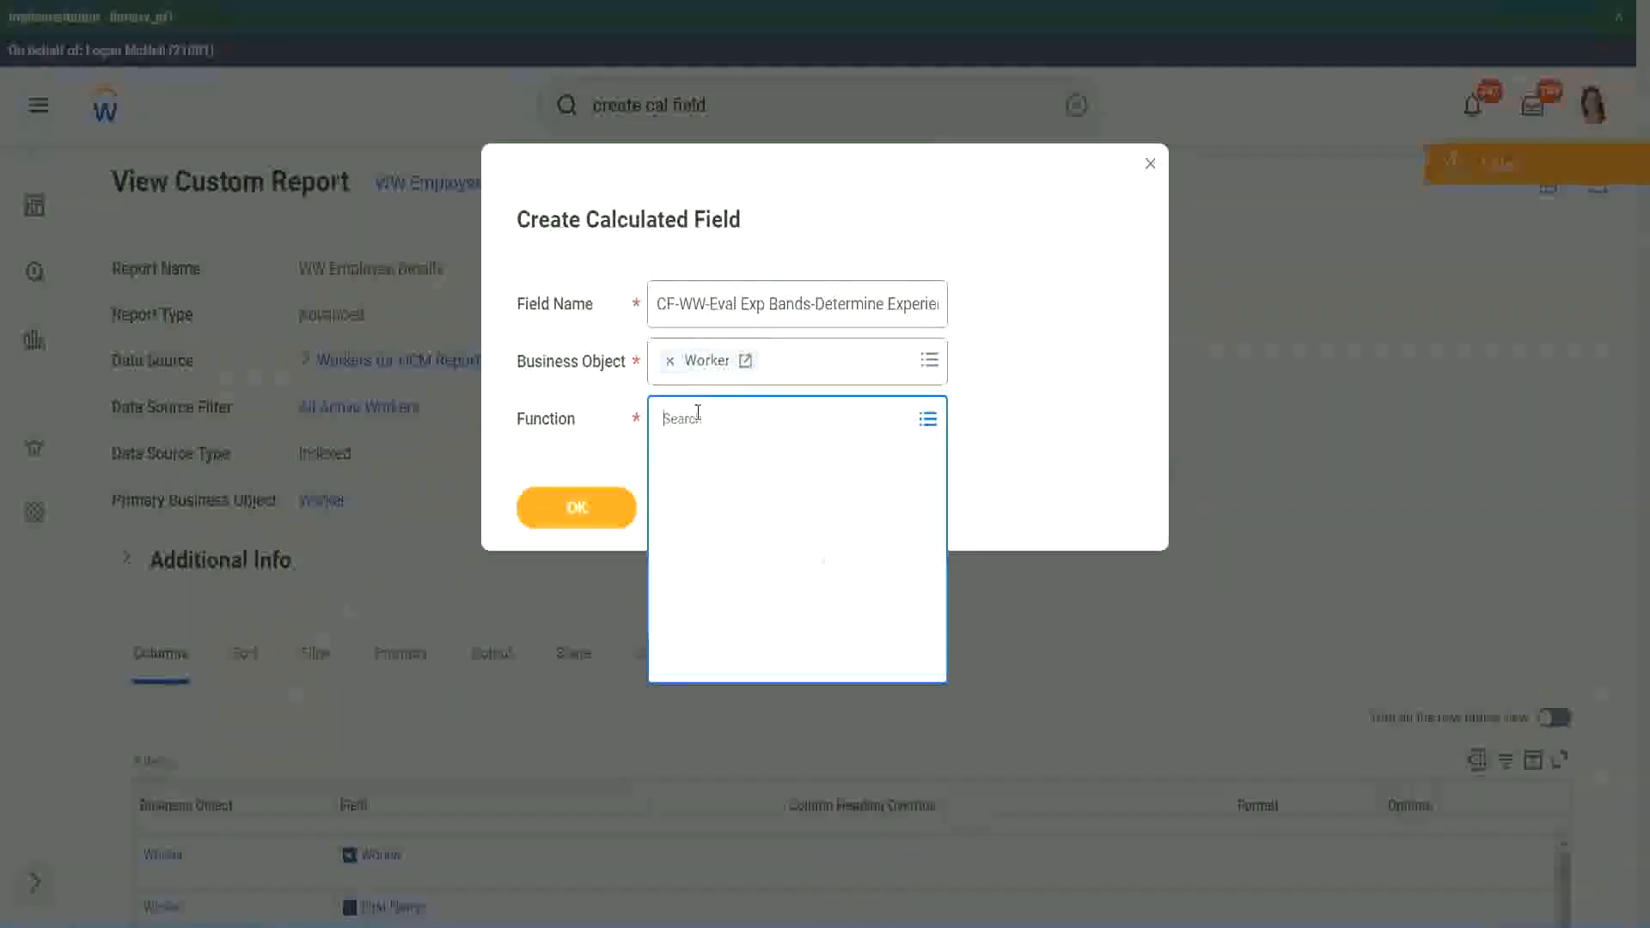
type("eval ex")
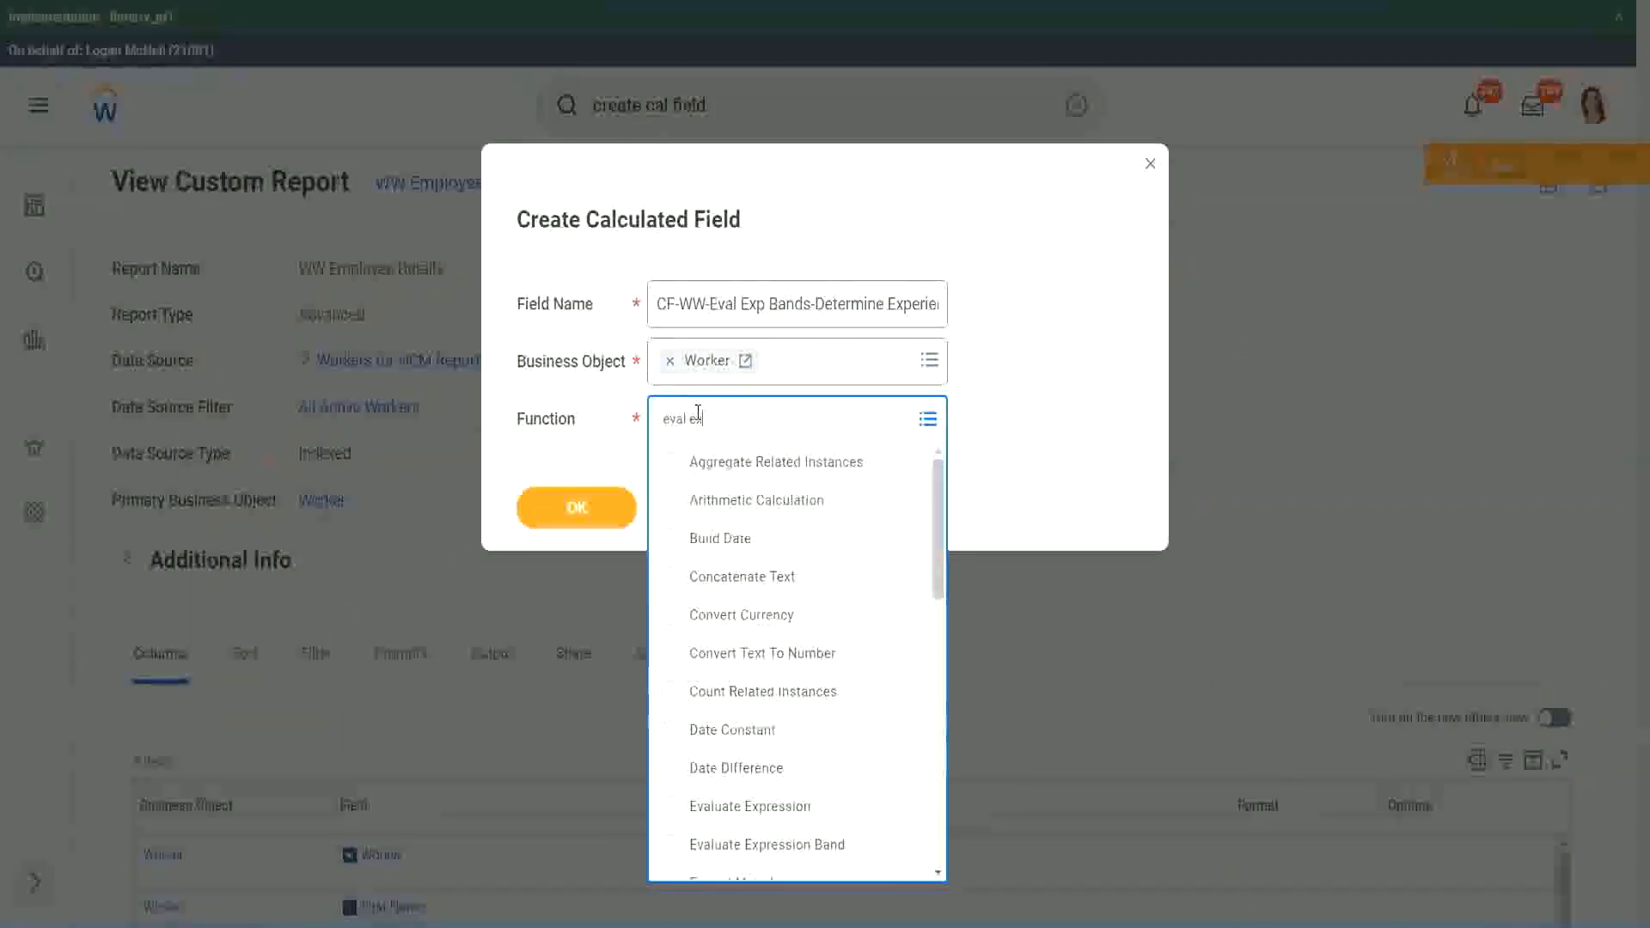
type("p")
key("Return")
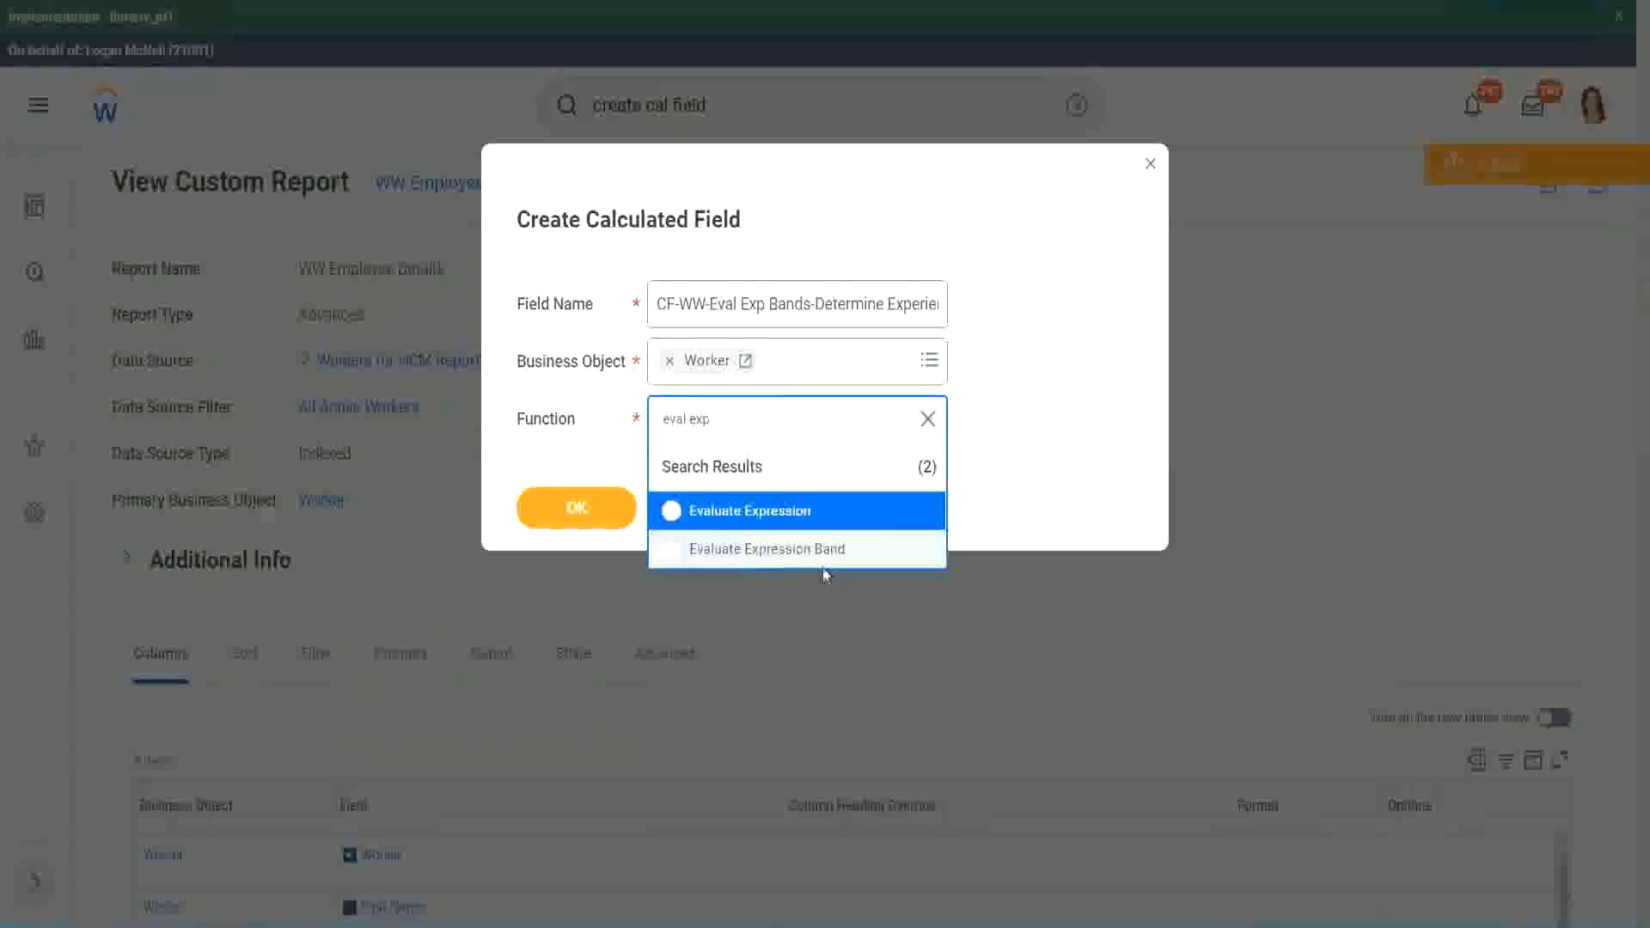
left_click(832, 549)
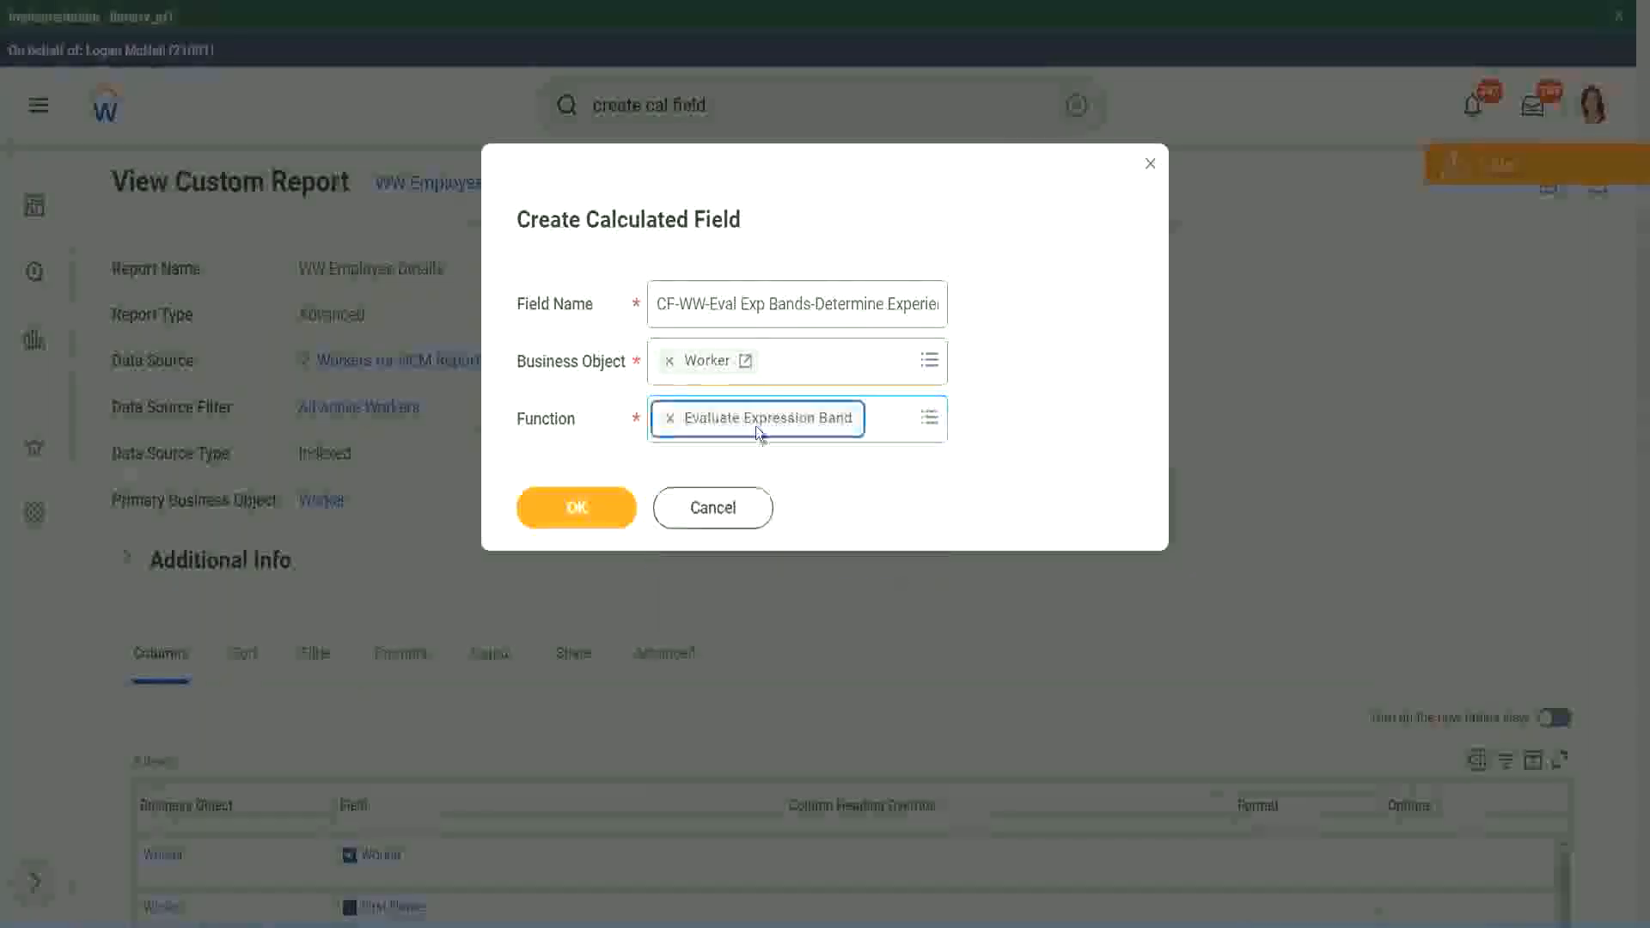
Shorten "Bands" to "Band" after "Eval Exp" in the Field Name and confirm the creation of the calculated field
left_click(811, 303)
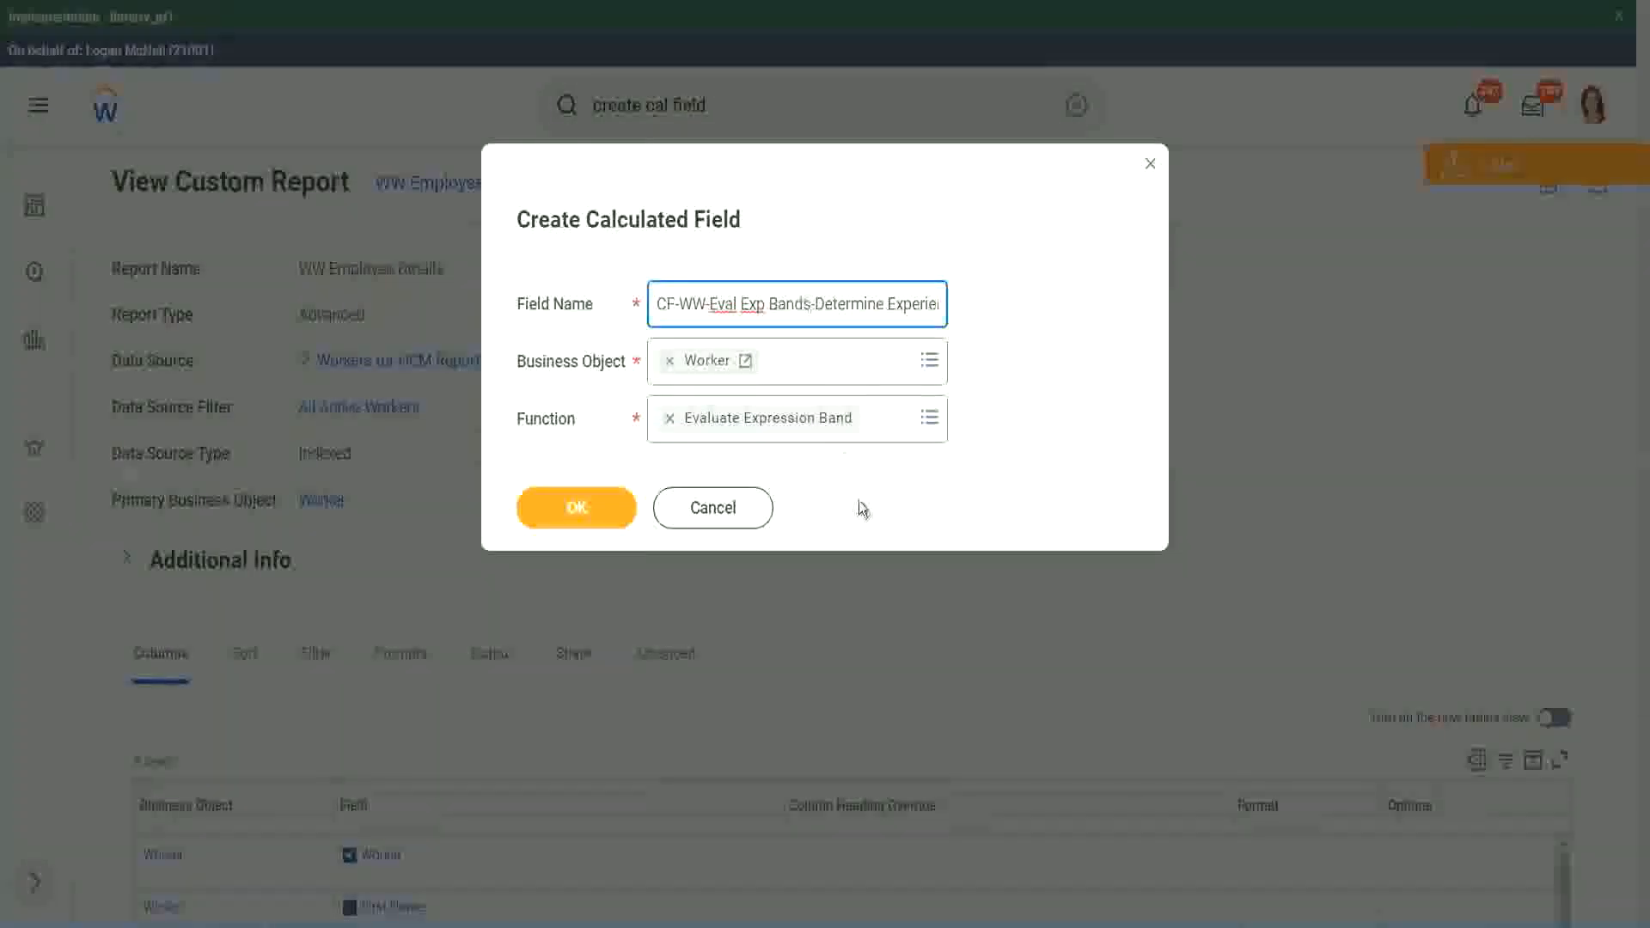
key("BackSpace")
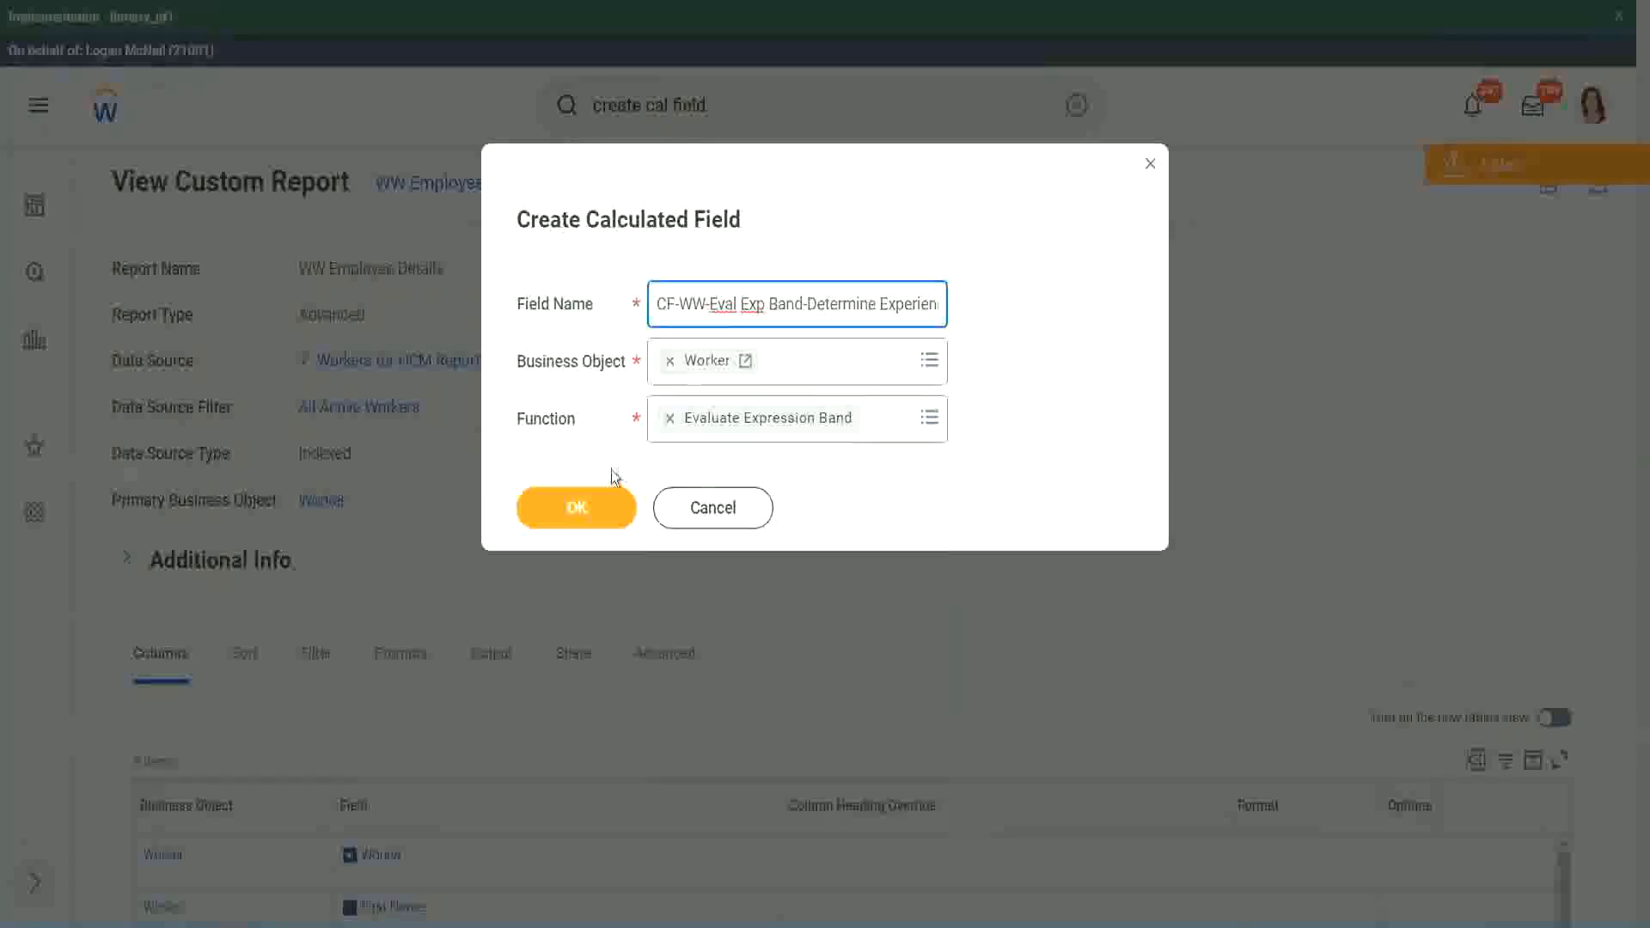
left_click(588, 507)
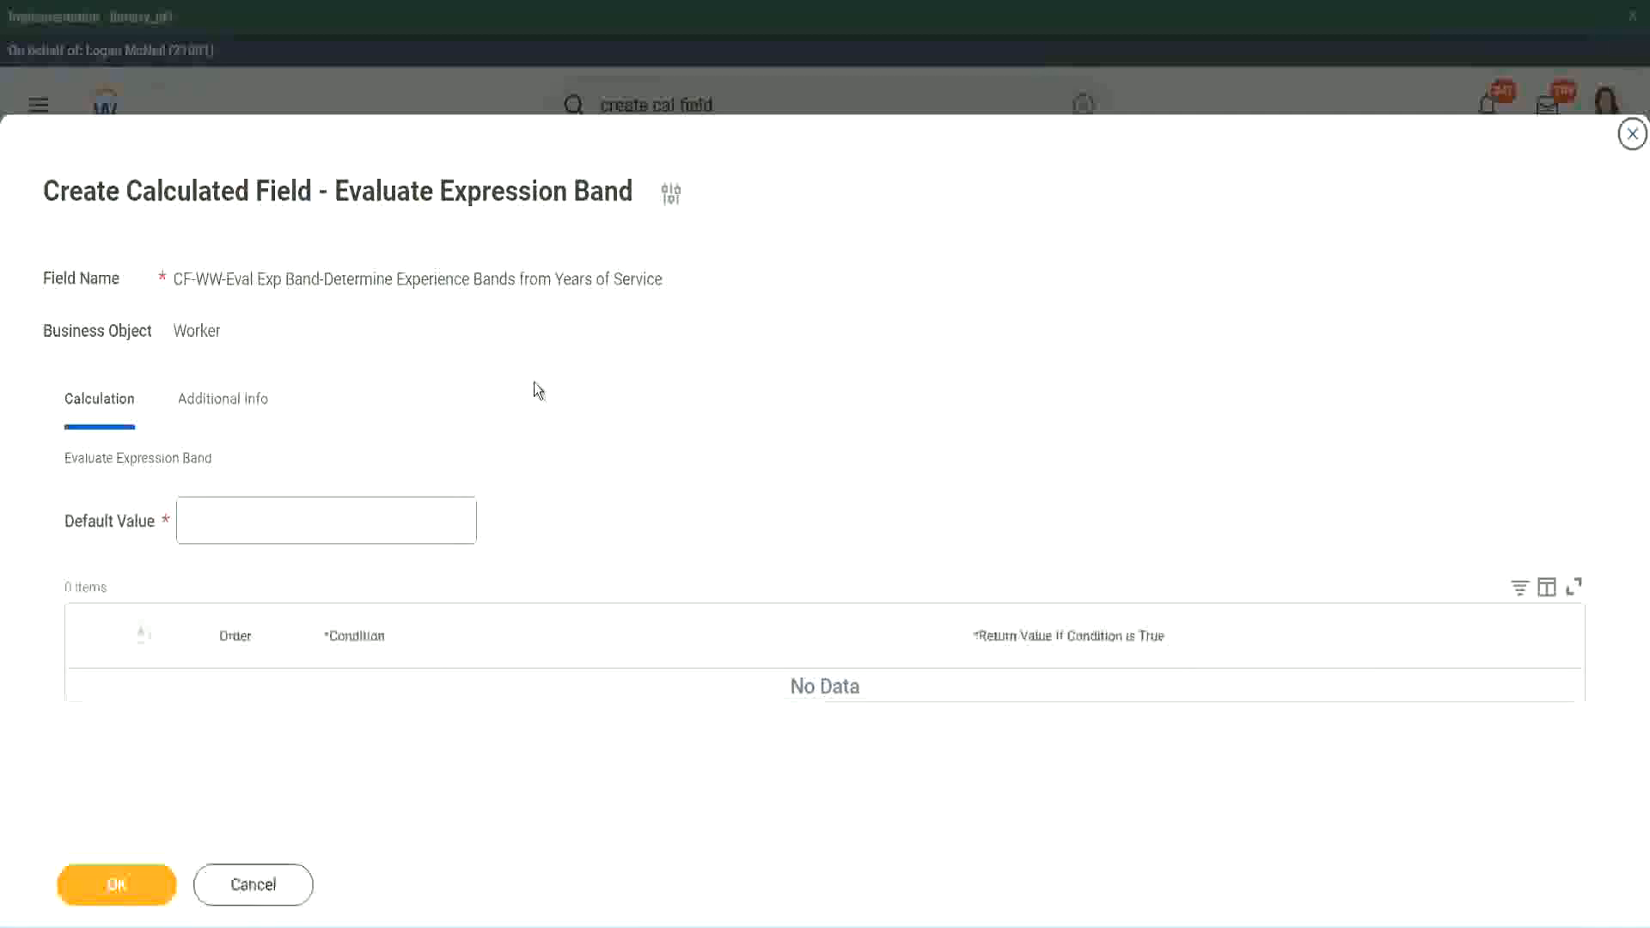
Set the band's Default Value to "-" and add a first row to the condition table
left_click(239, 530)
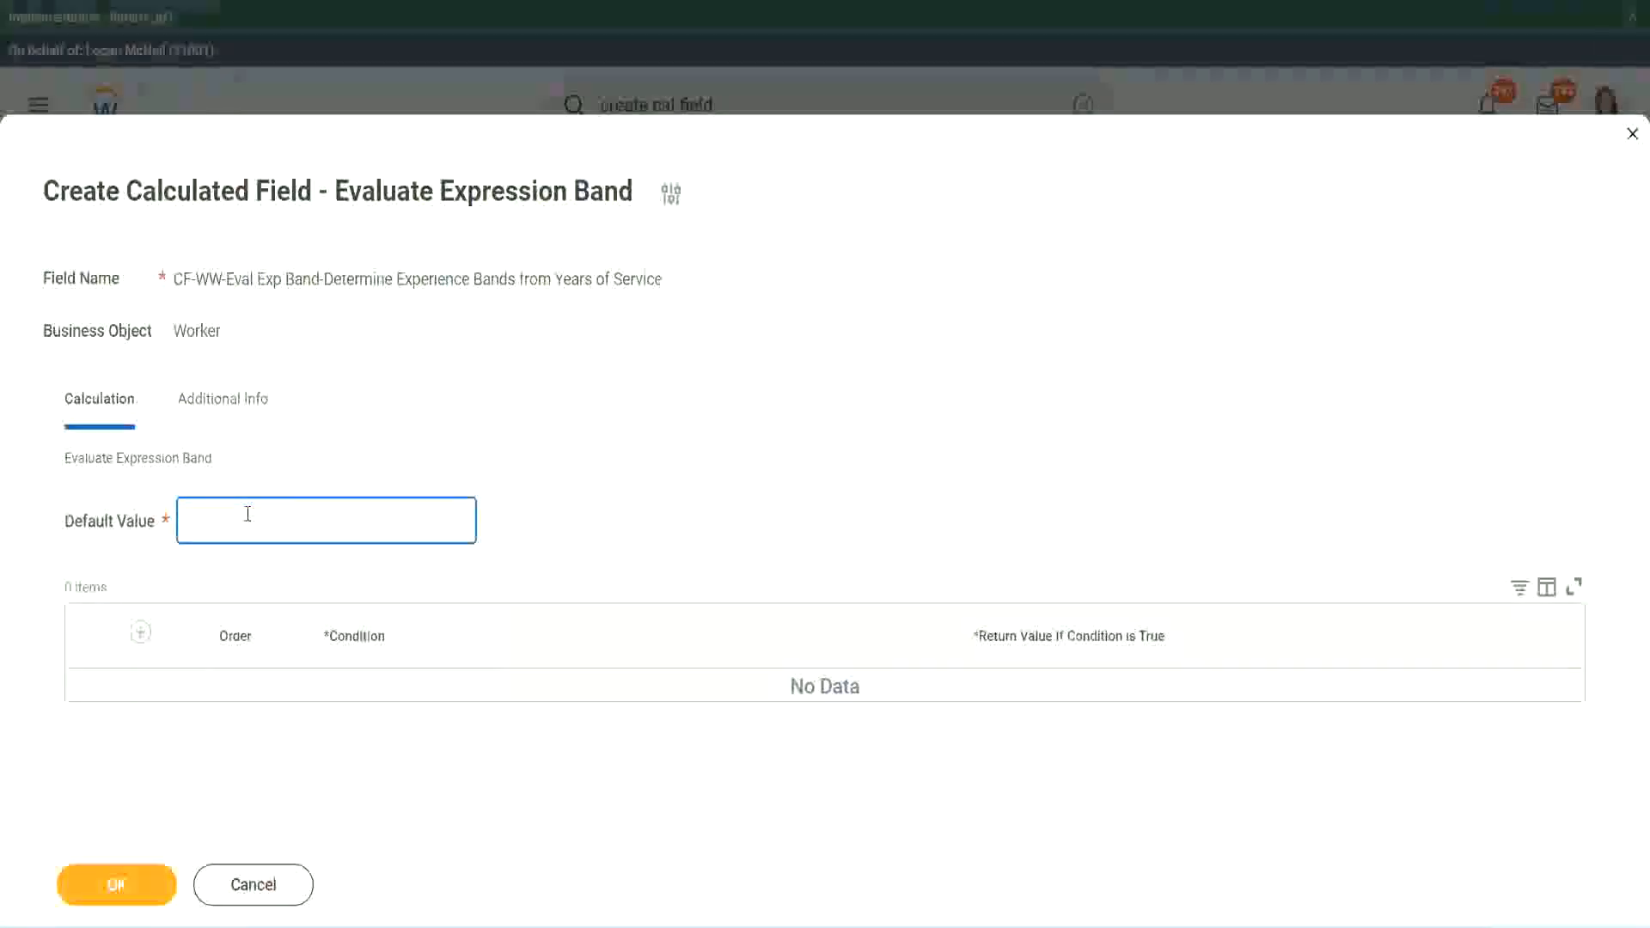
type("N")
type("-")
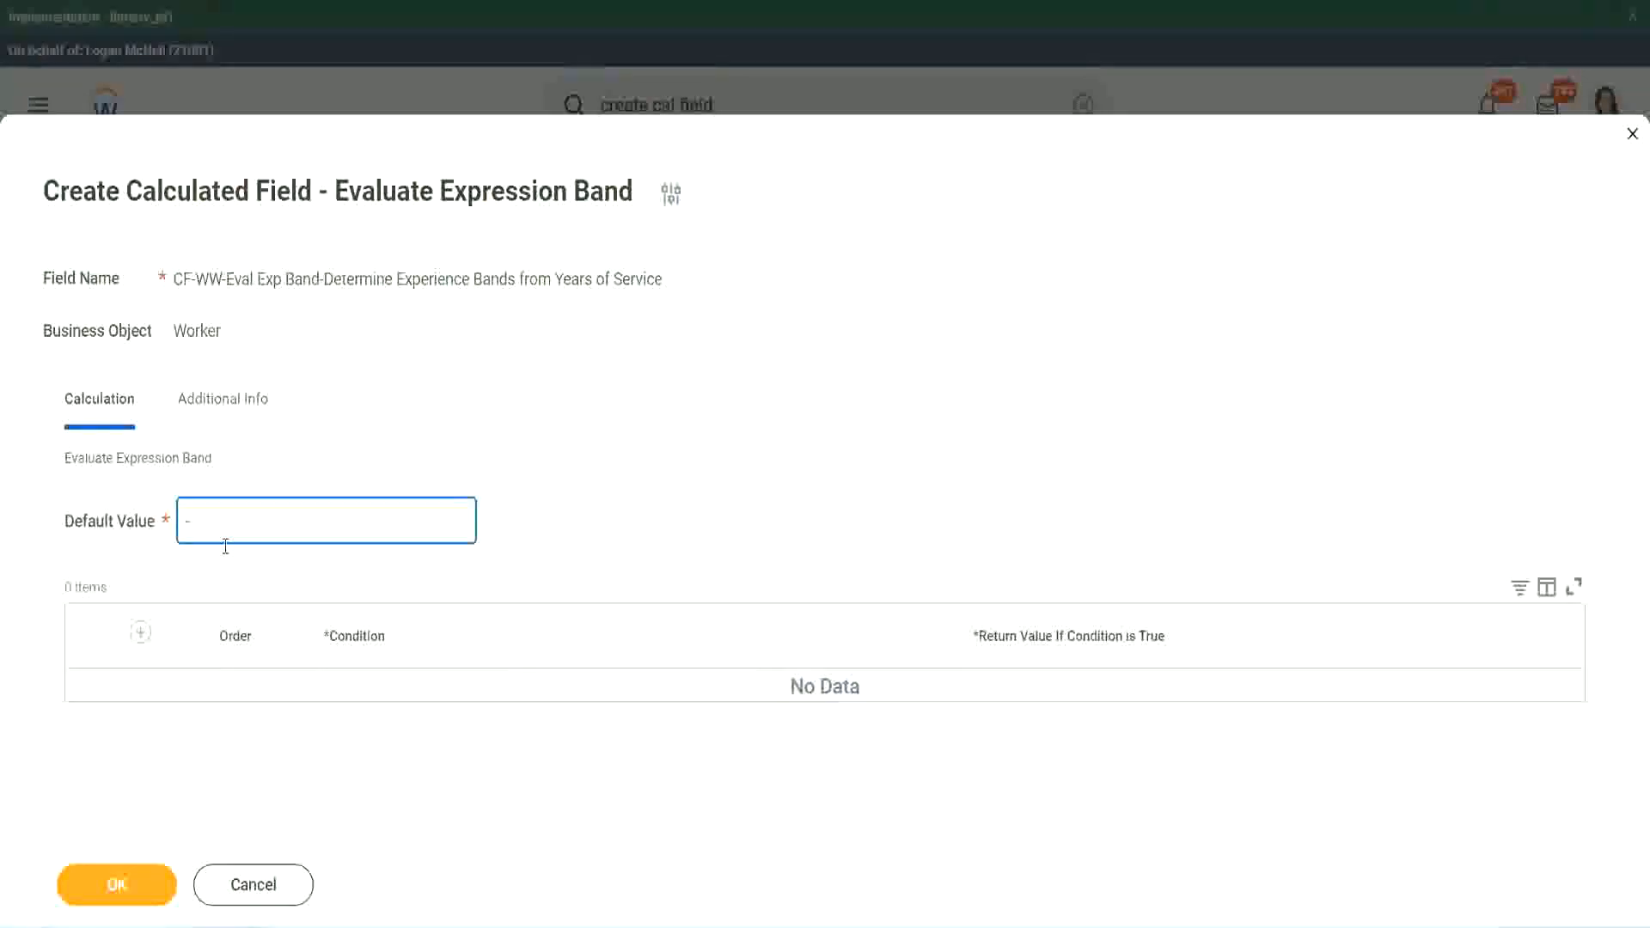
left_click(143, 636)
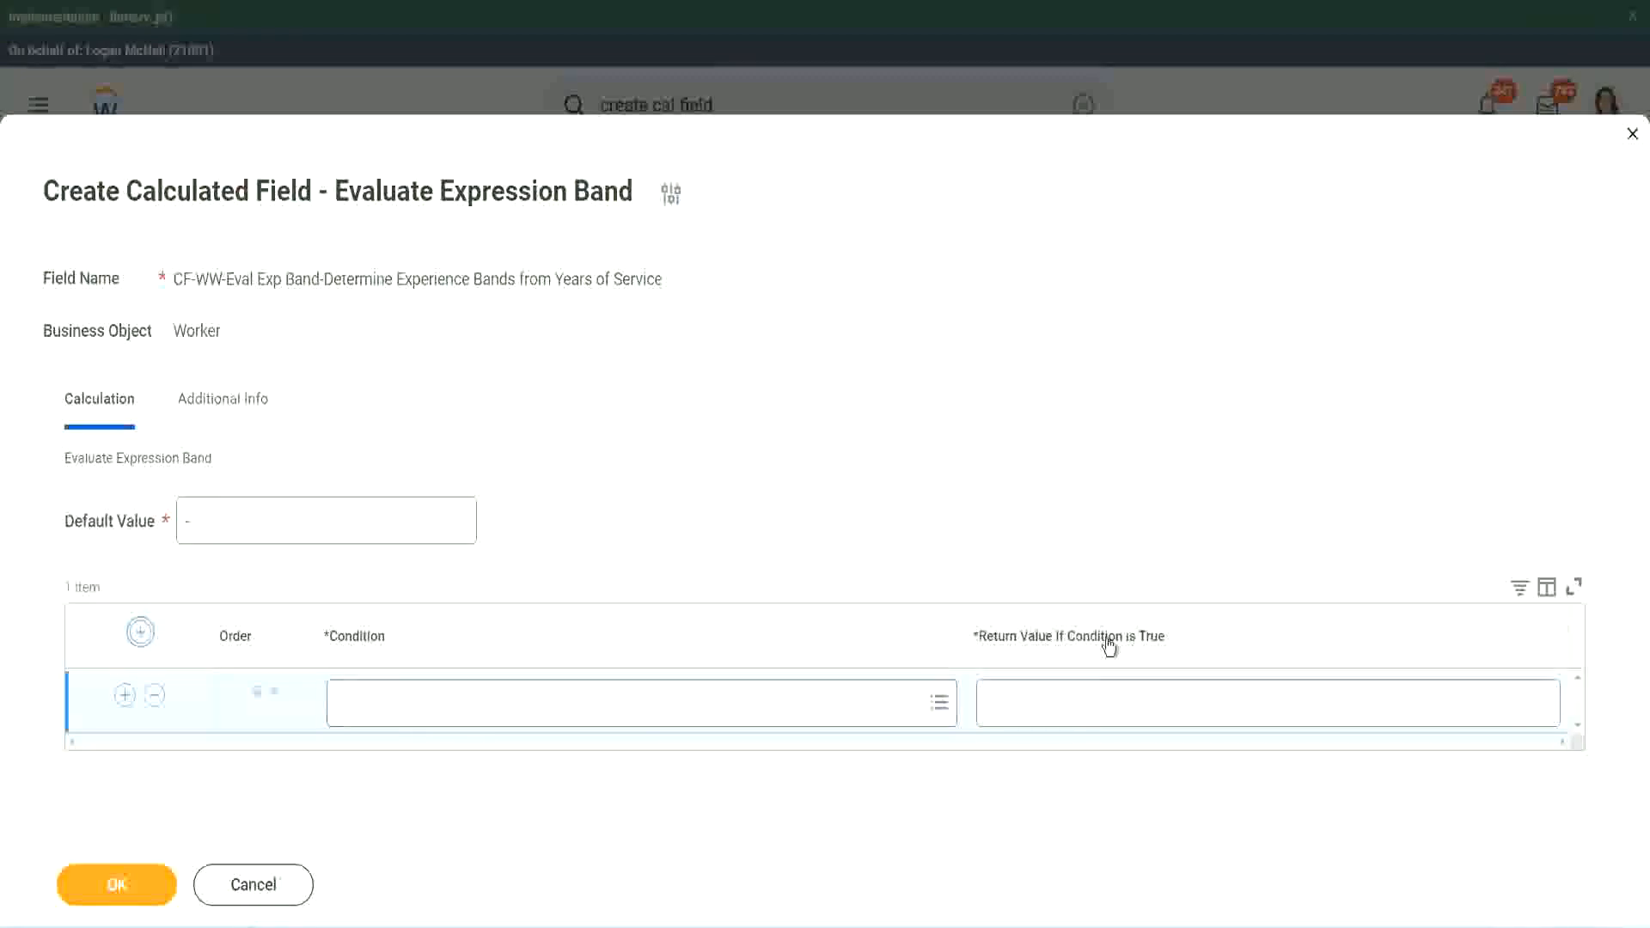
left_click(1074, 702)
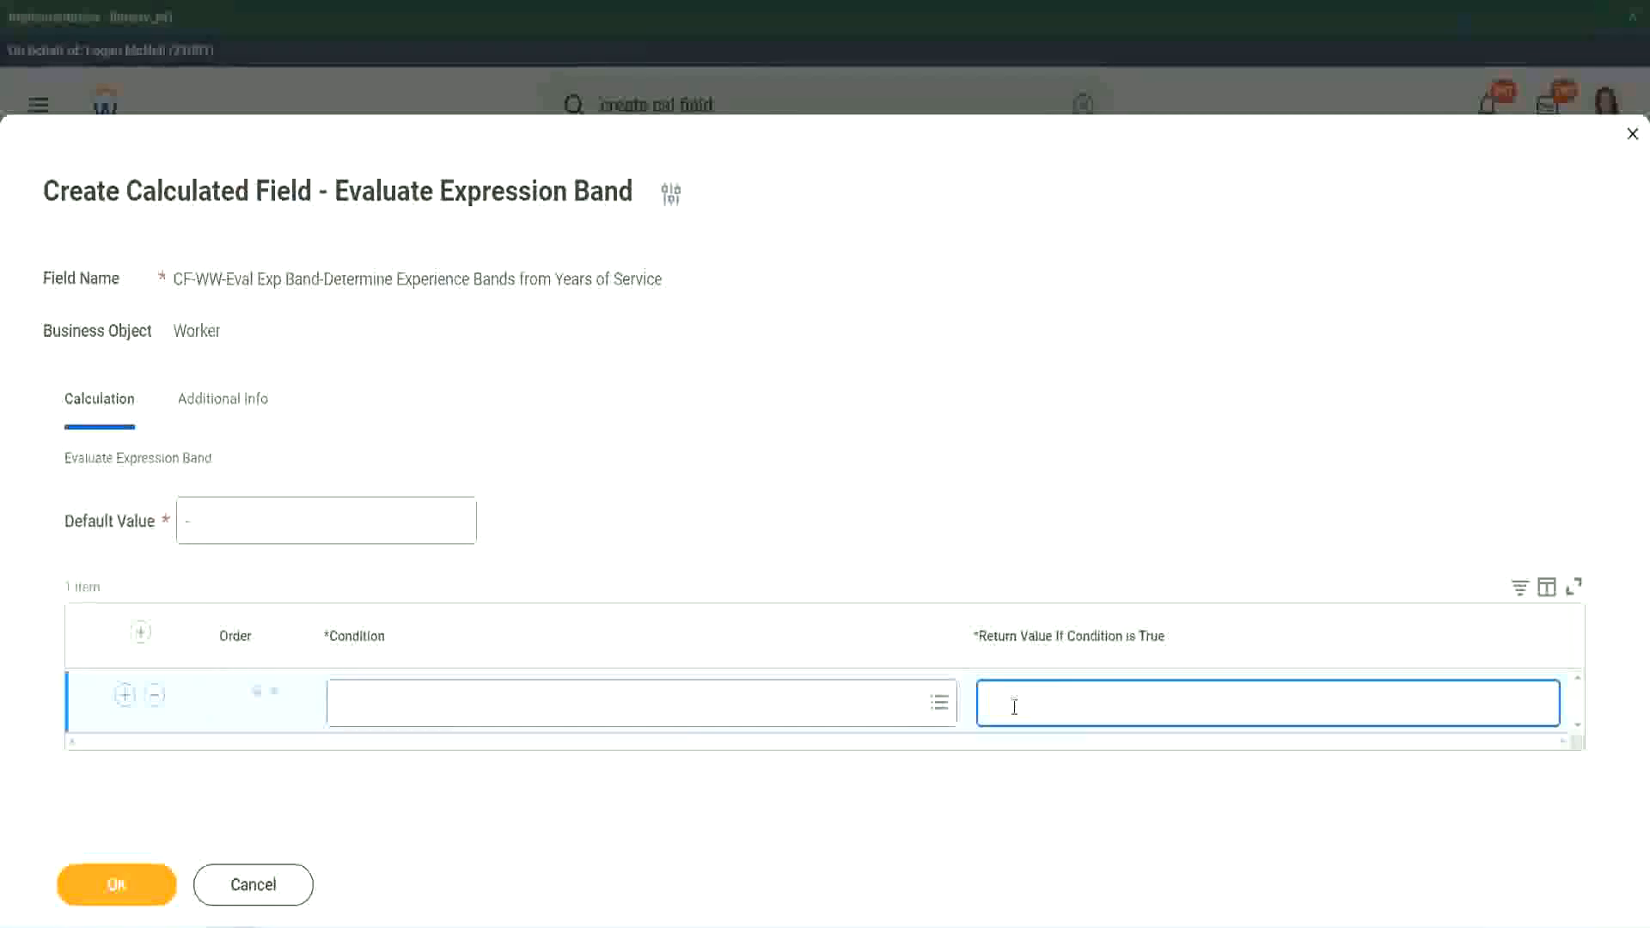
type("adkadjaidjadjadj")
key("BackSpace")
key("BackSpace")
key("BackSpace")
key("BackSpace")
key("BackSpace")
key("BackSpace")
key("BackSpace")
key("BackSpace")
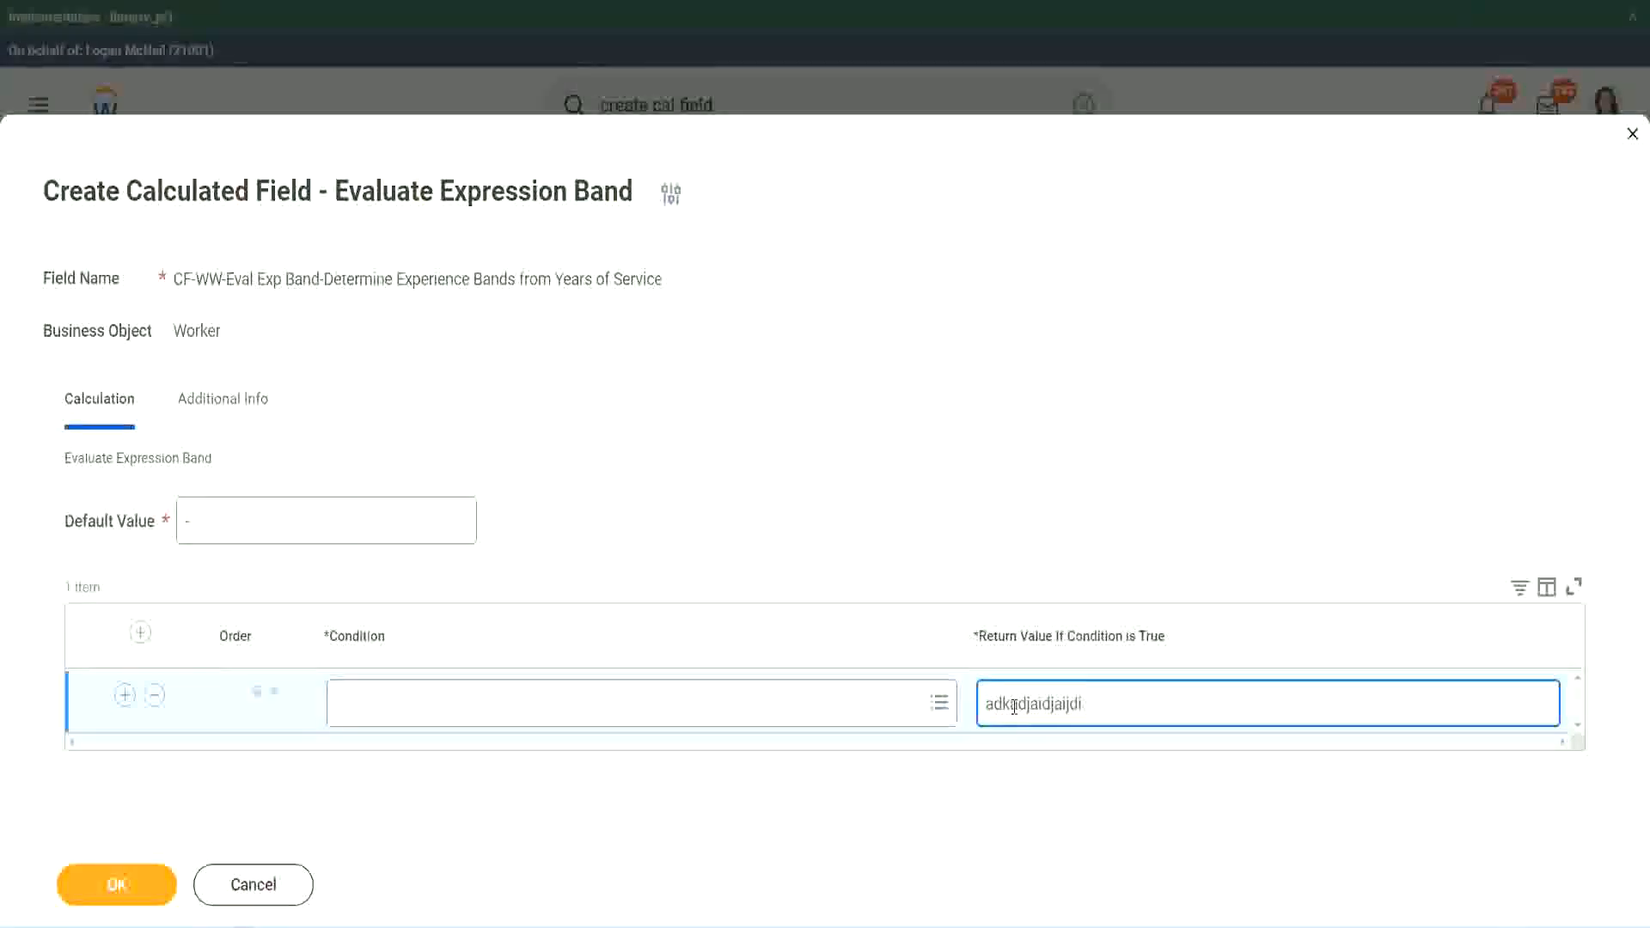
key("BackSpace")
key("BackSpace")
key("BackSpace")
key("BackSpace")
key("BackSpace")
key("BackSpace")
key("BackSpace")
key("BackSpace")
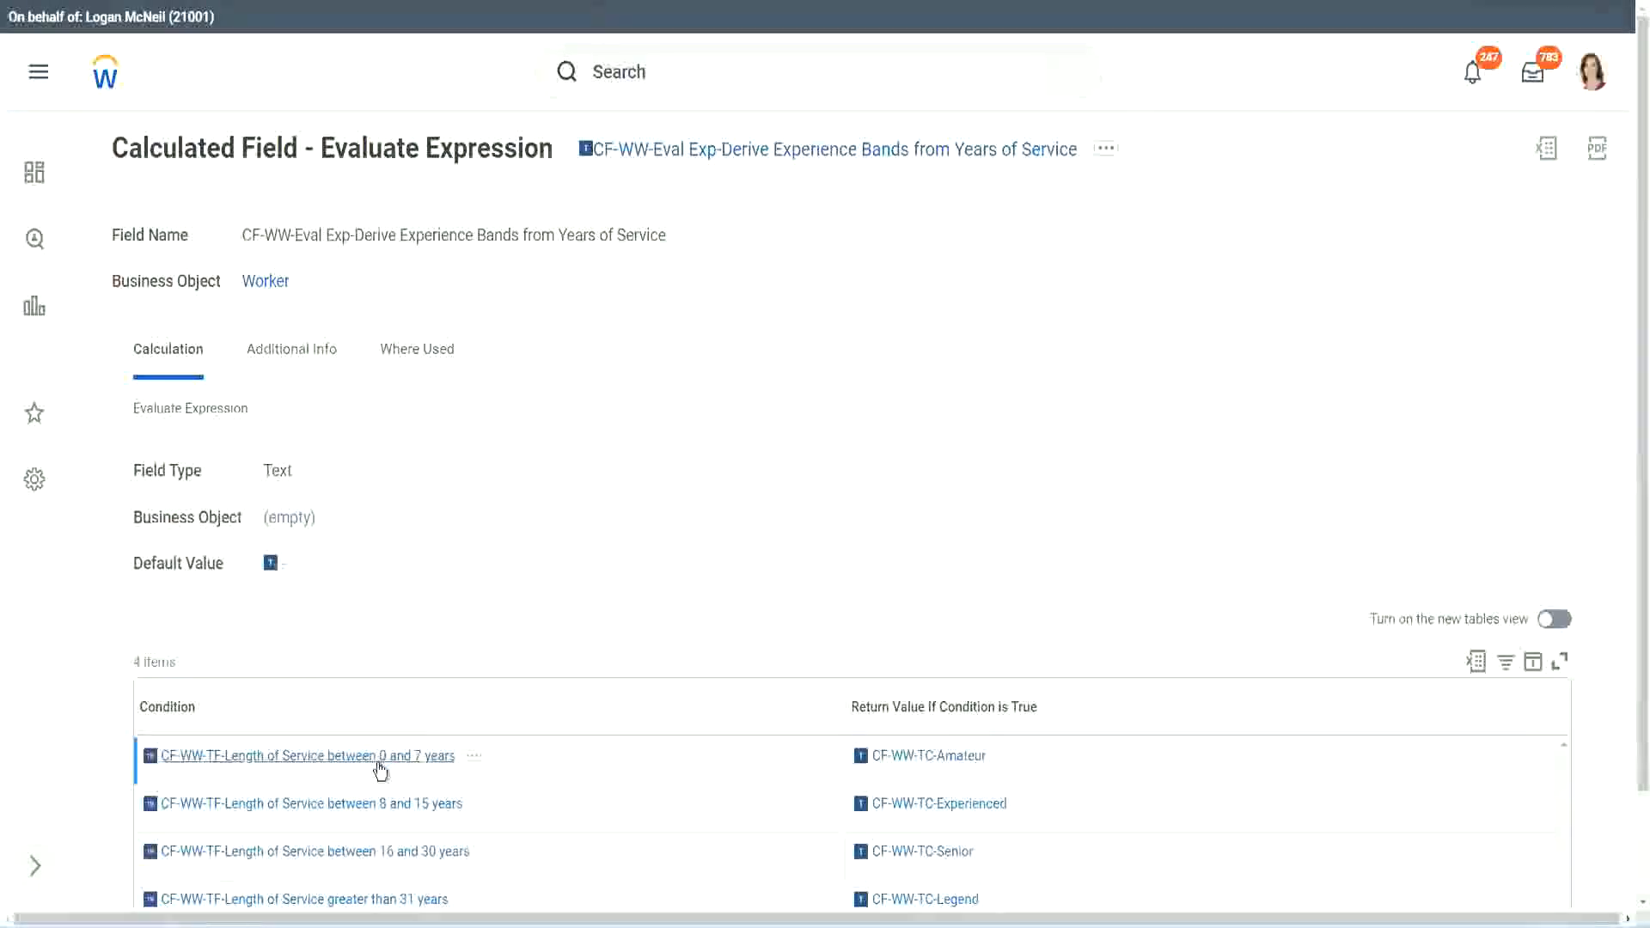
Copy the condition "CF-WW-TF-Length of Service between 0 and 7 years" from the Evaluate Expression field into the first row, returning "Amateur"
right_click(378, 767)
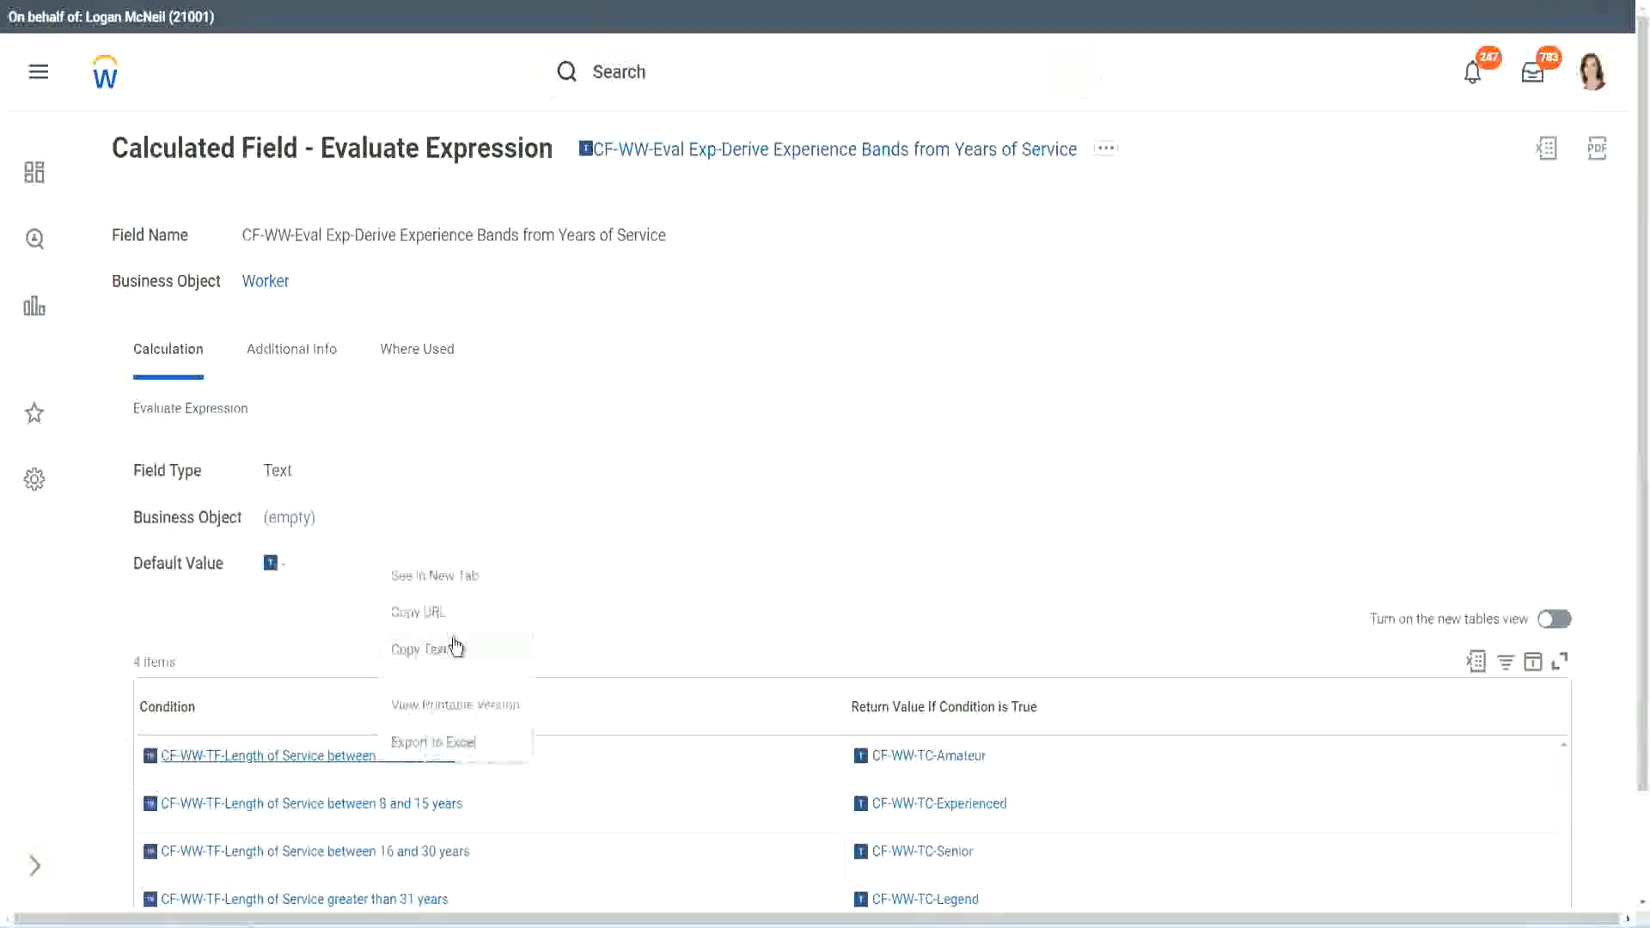
left_click(449, 649)
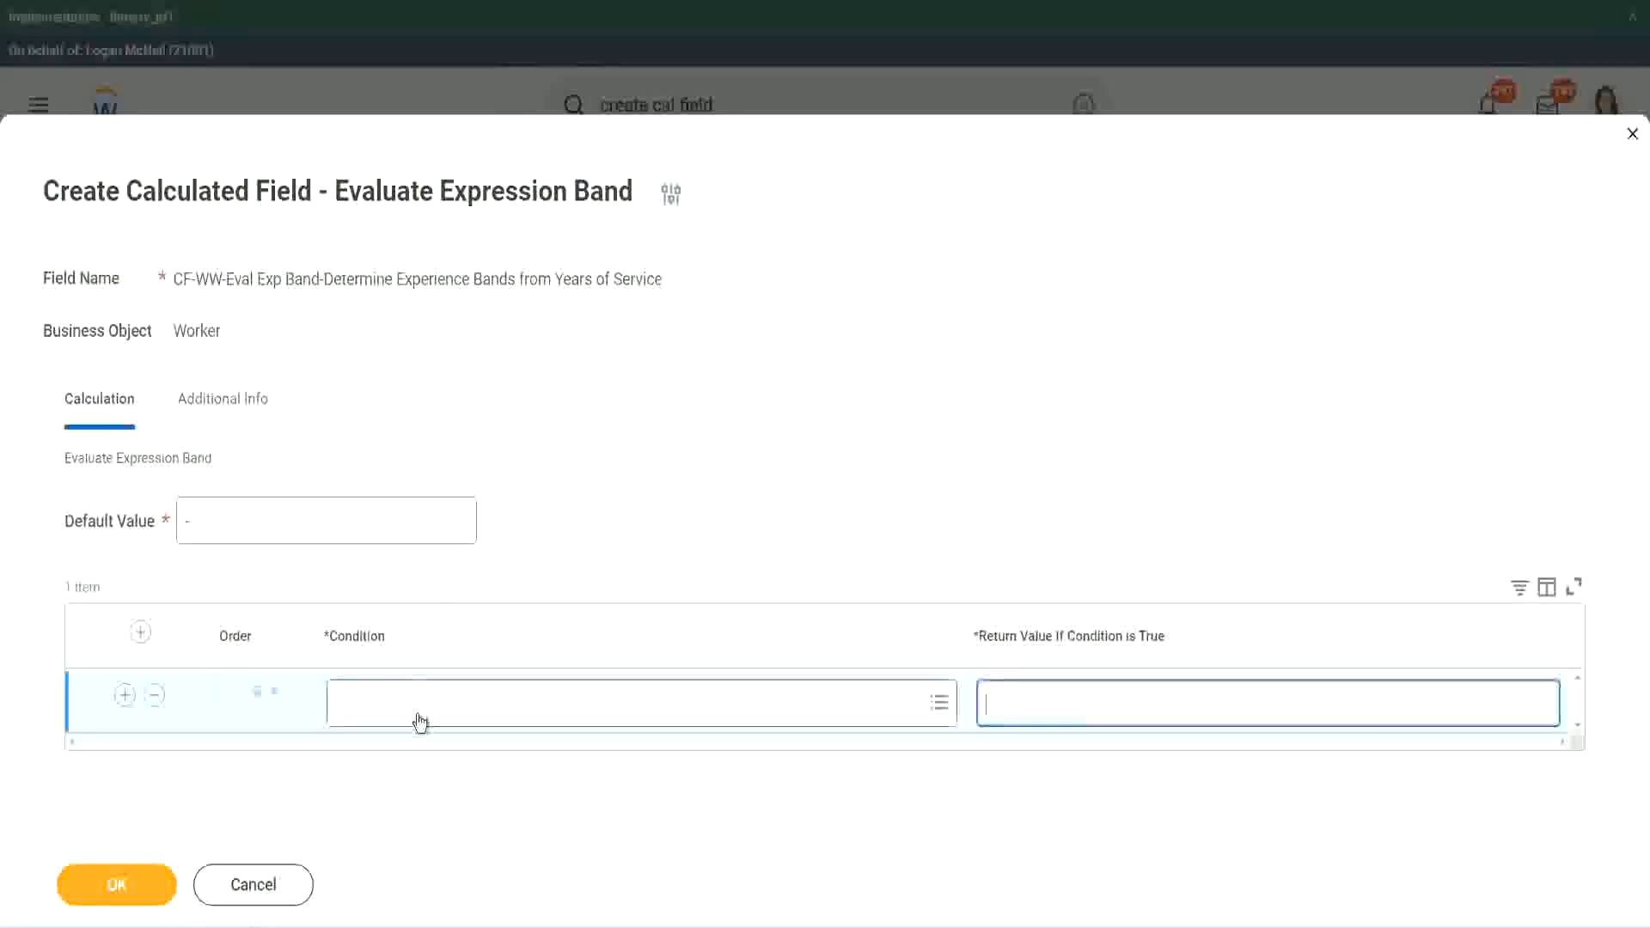
left_click(421, 706)
type("CF-WW-TF-Length of Service between 0 and 7 years")
key("Return")
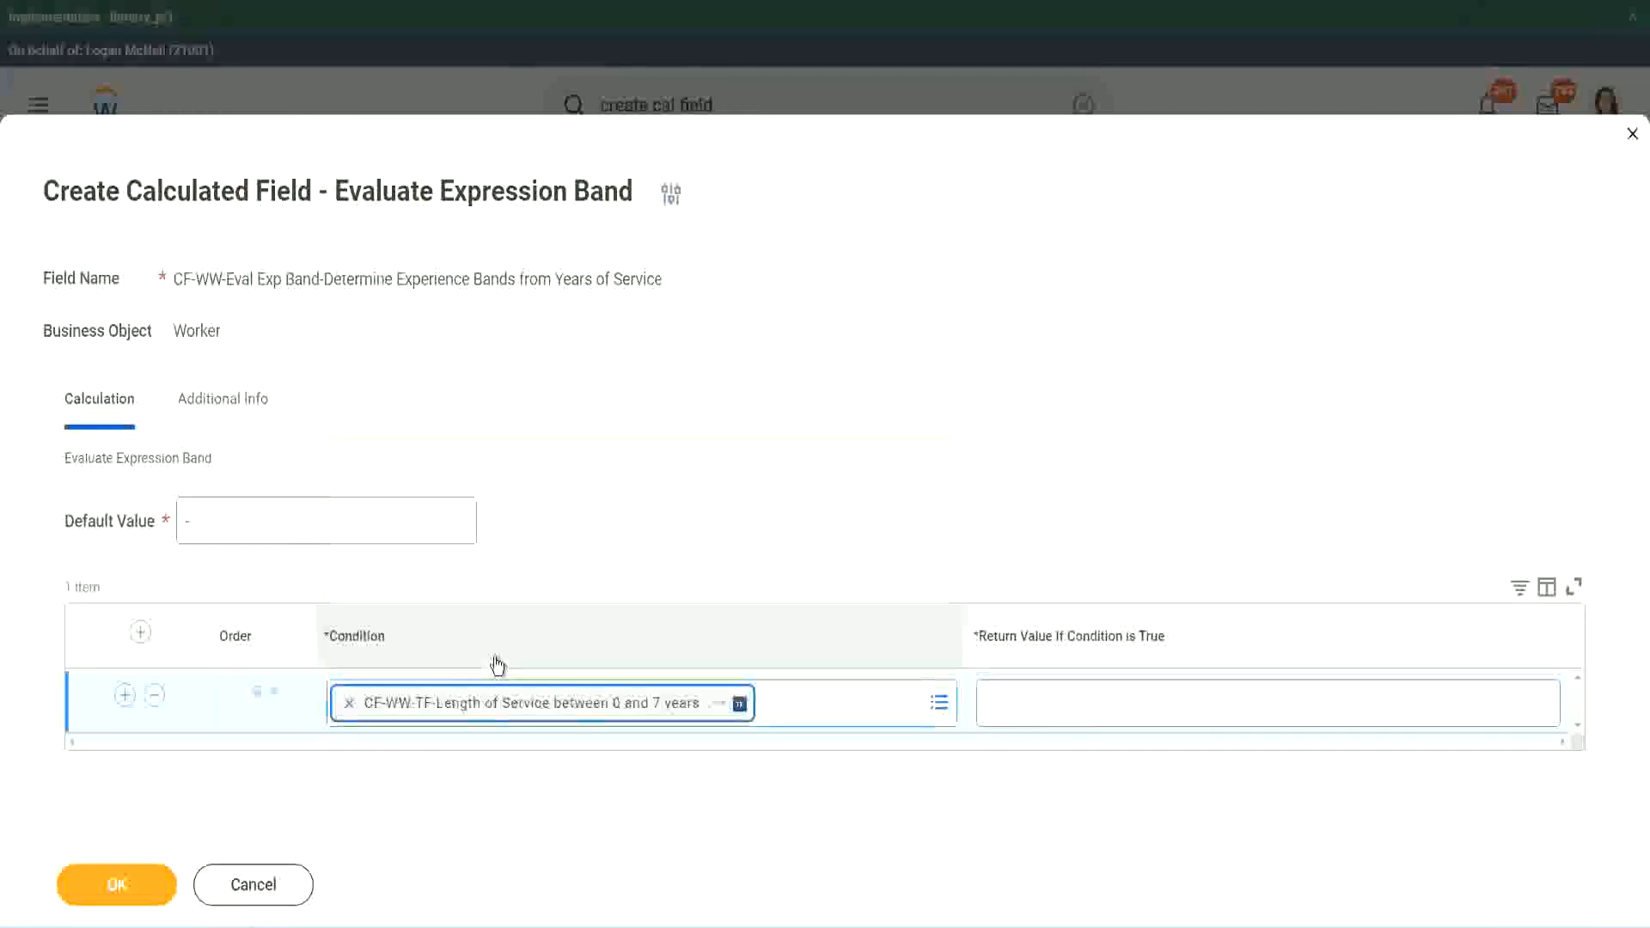
left_click(1043, 687)
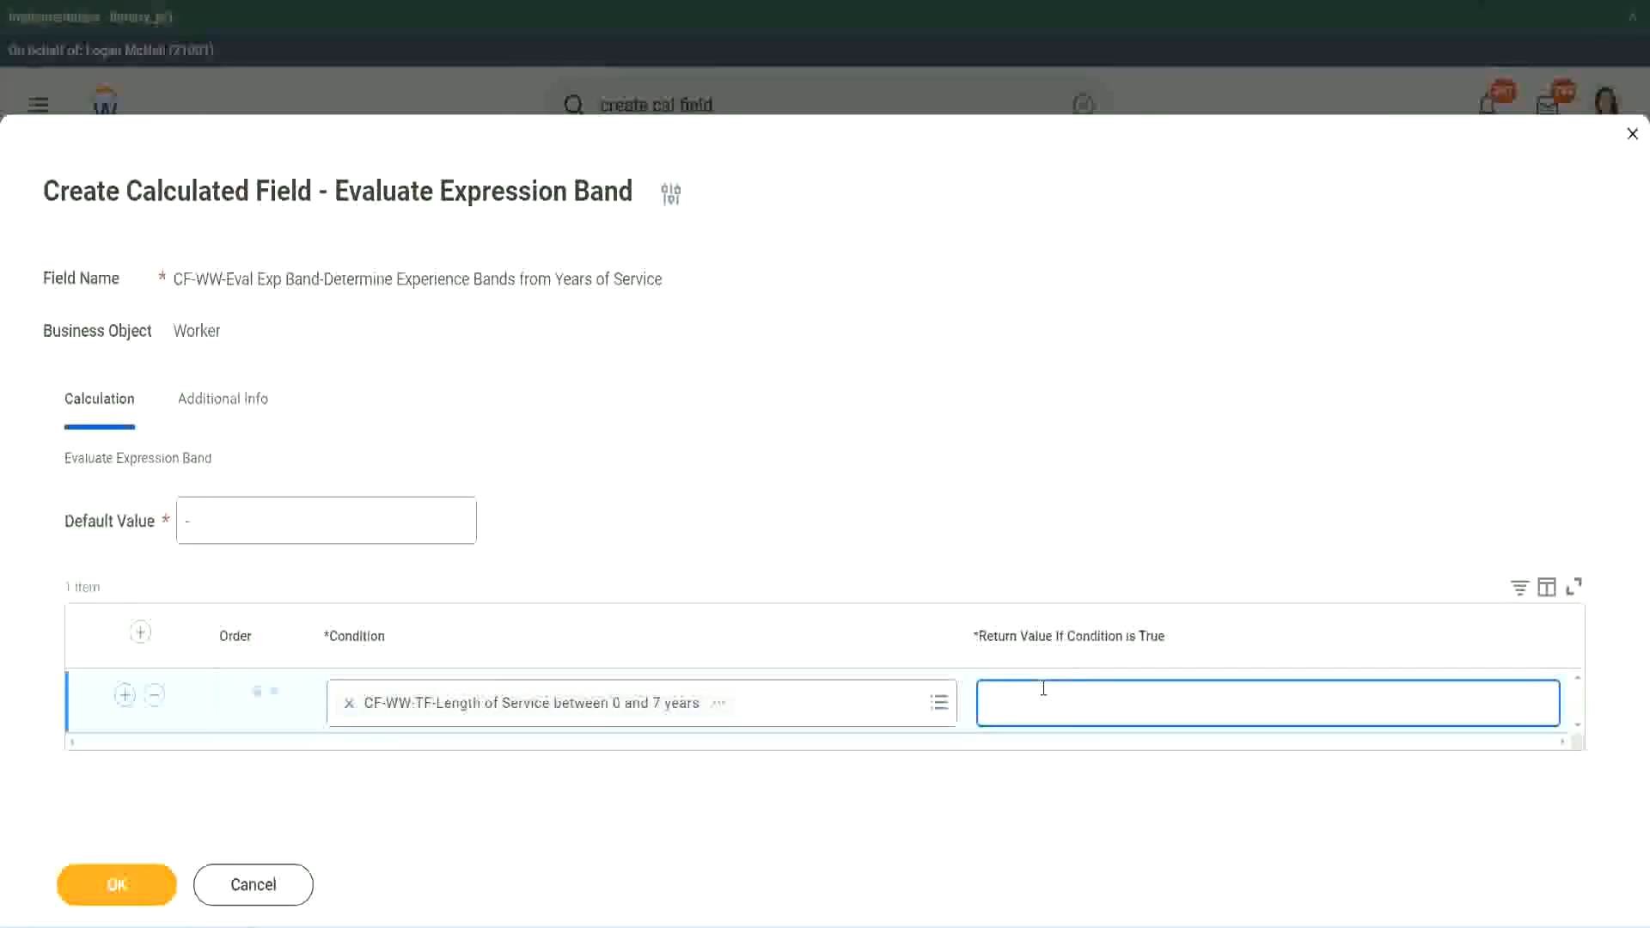
type("Amateur")
Add three more empty rows below the Amateur condition in the table
left_click(125, 694)
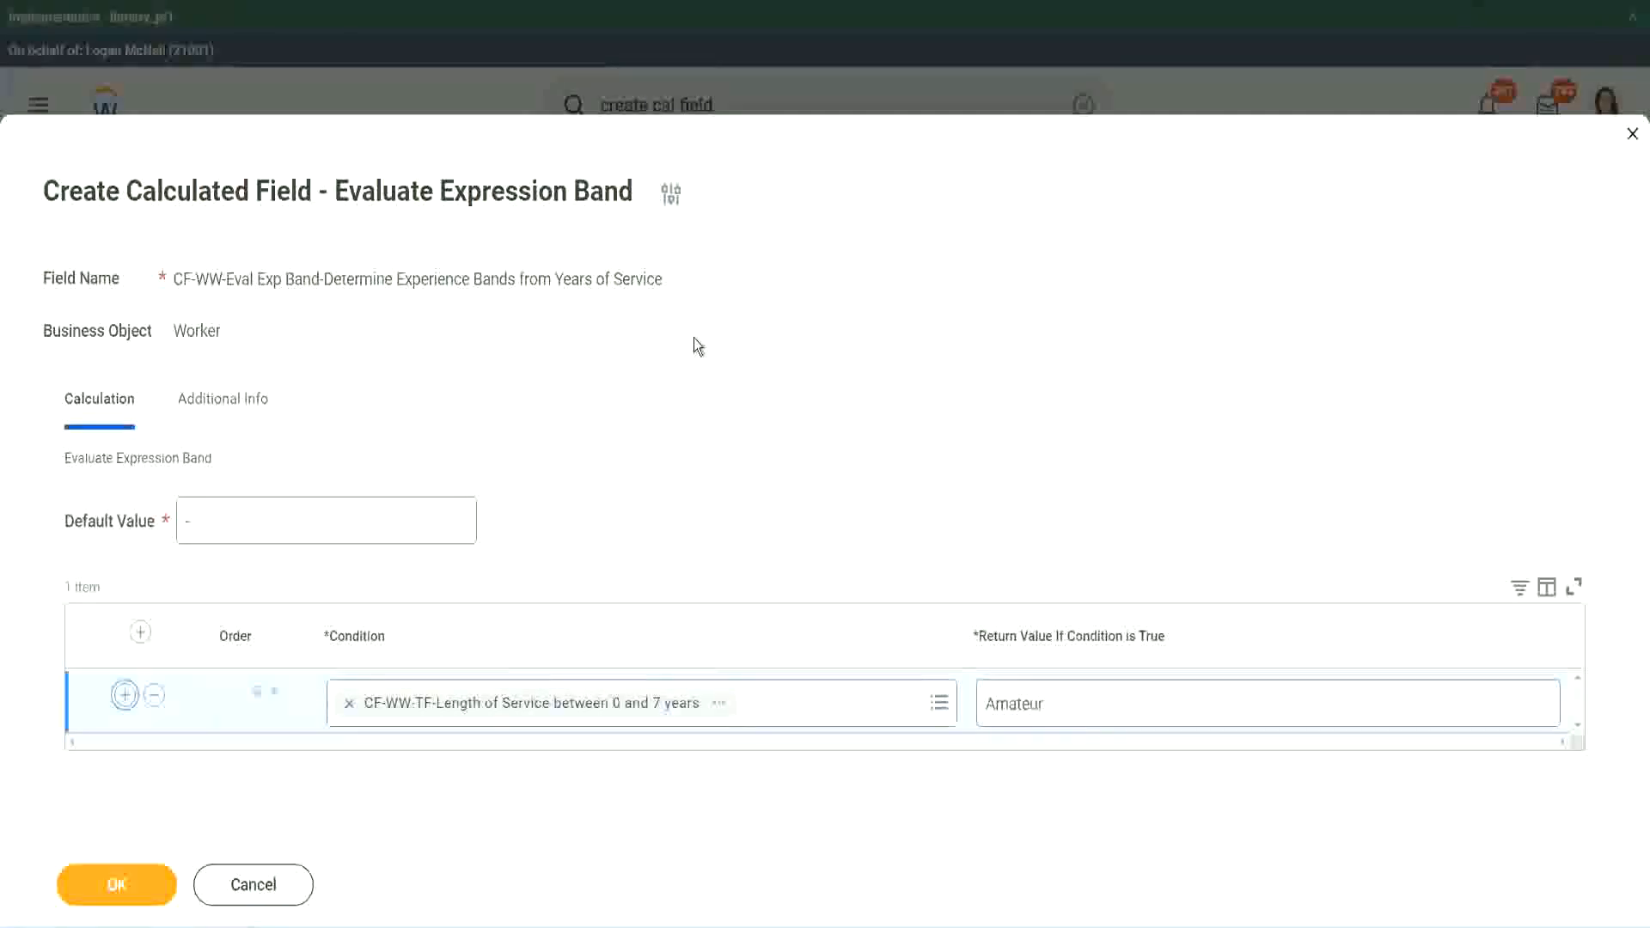
left_click(124, 758)
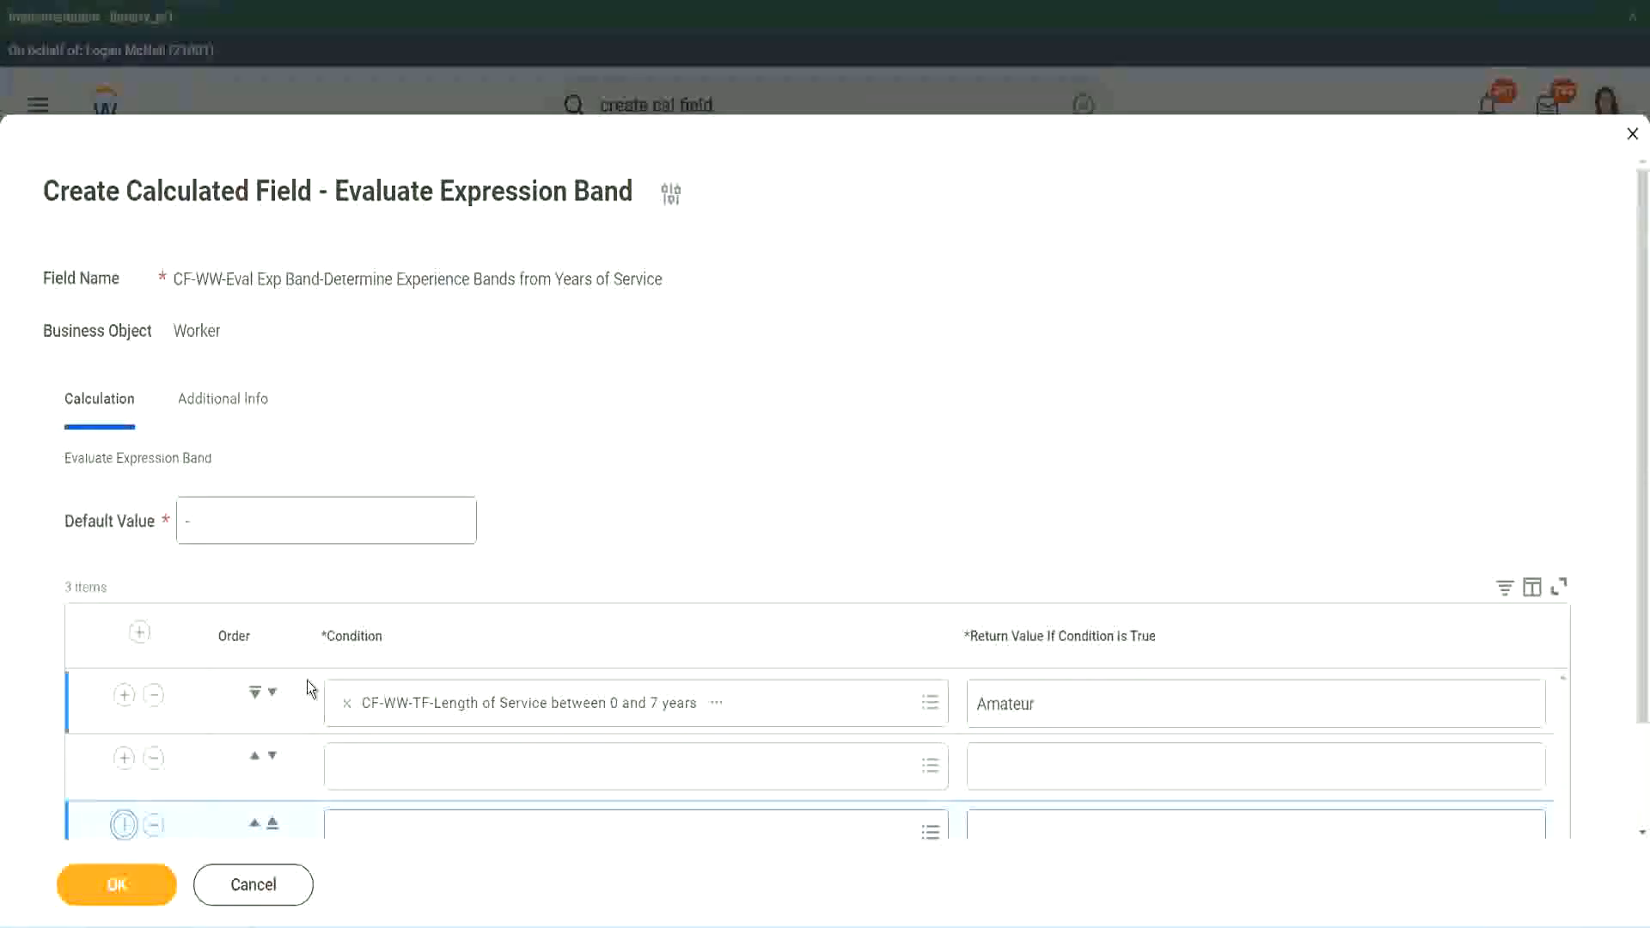
scroll(307, 679, "down", 2)
left_click(124, 698)
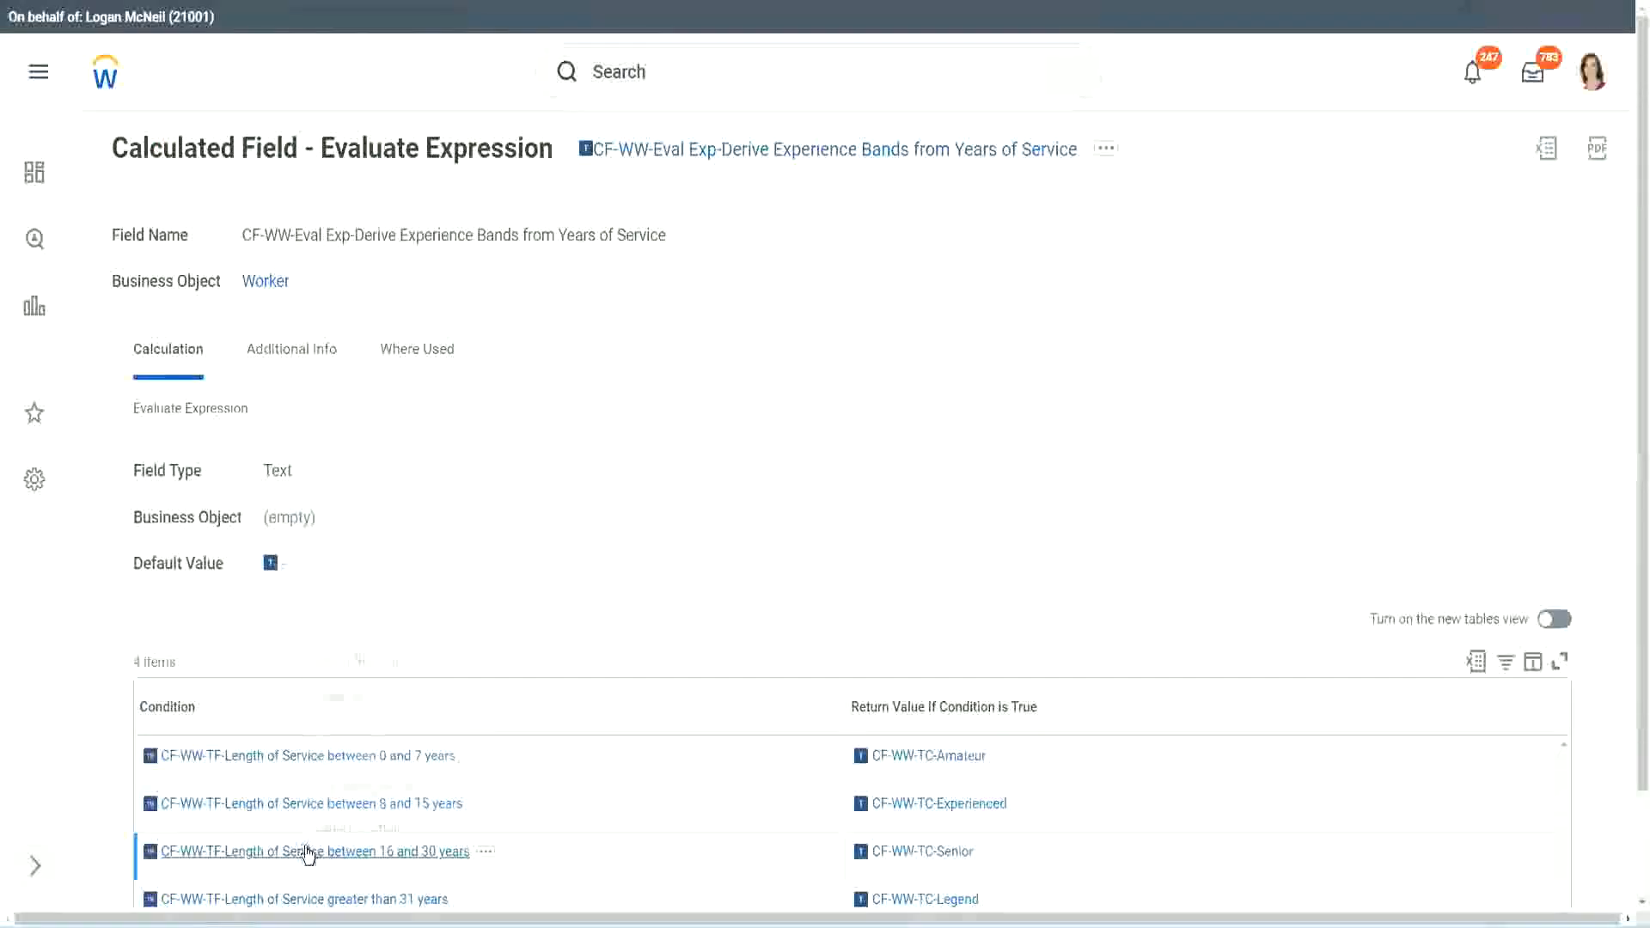
Copy the condition "CF-WW-TF-Length of Service between 16 and 30 years" into the second row and reorder it down to the third row
right_click(309, 851)
left_click(372, 735)
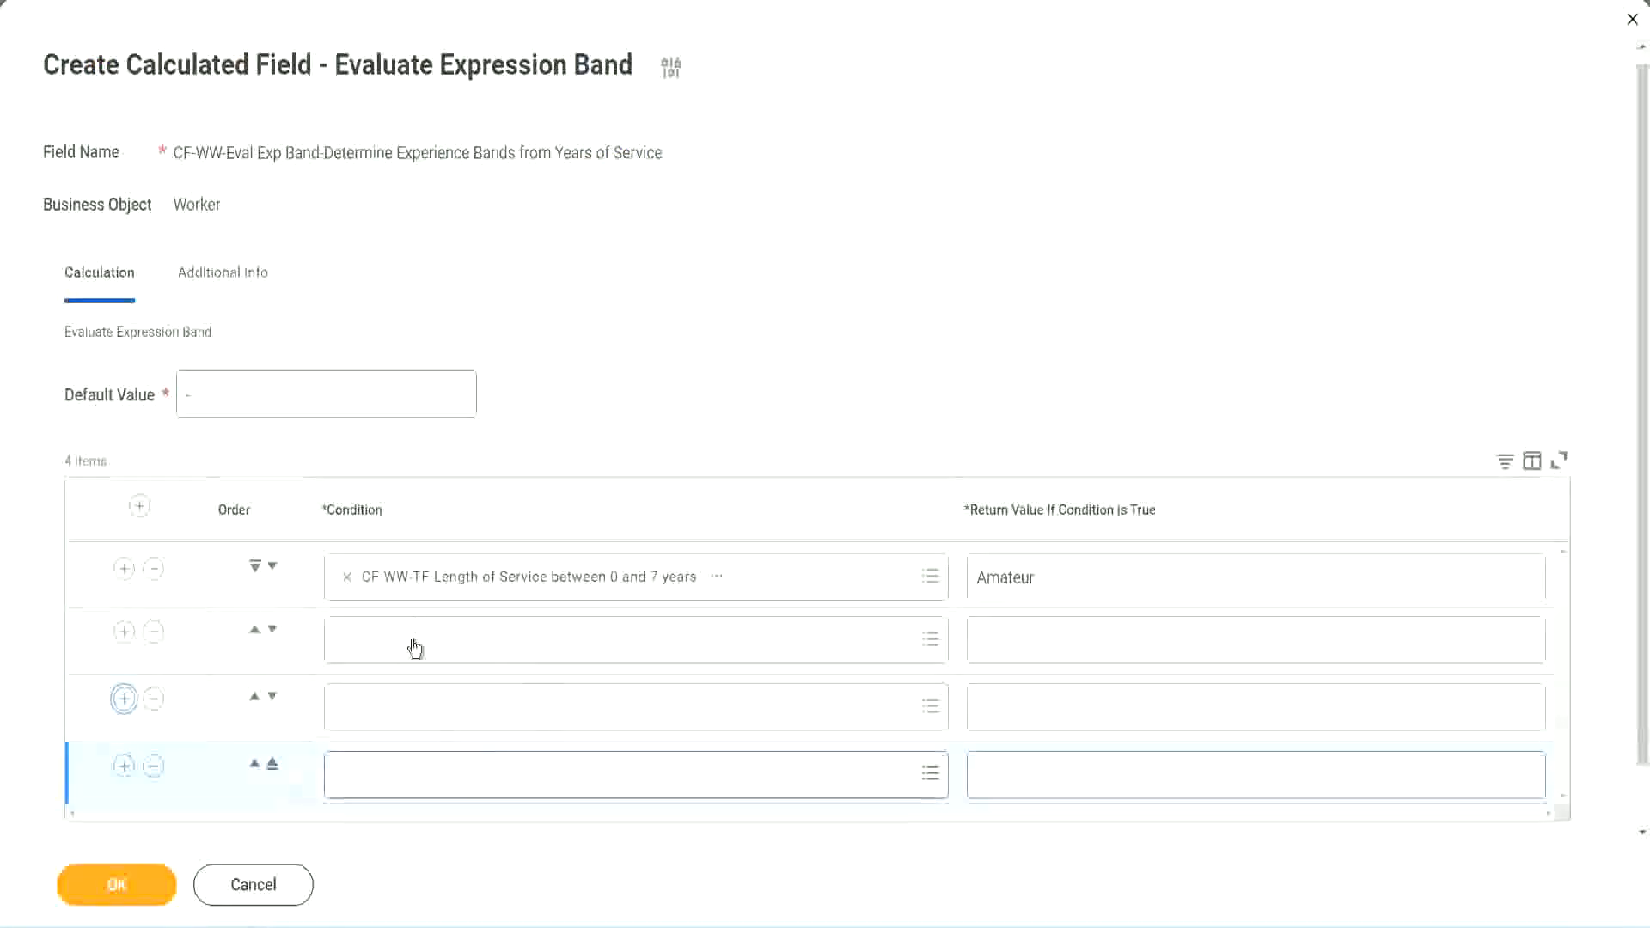
left_click(416, 640)
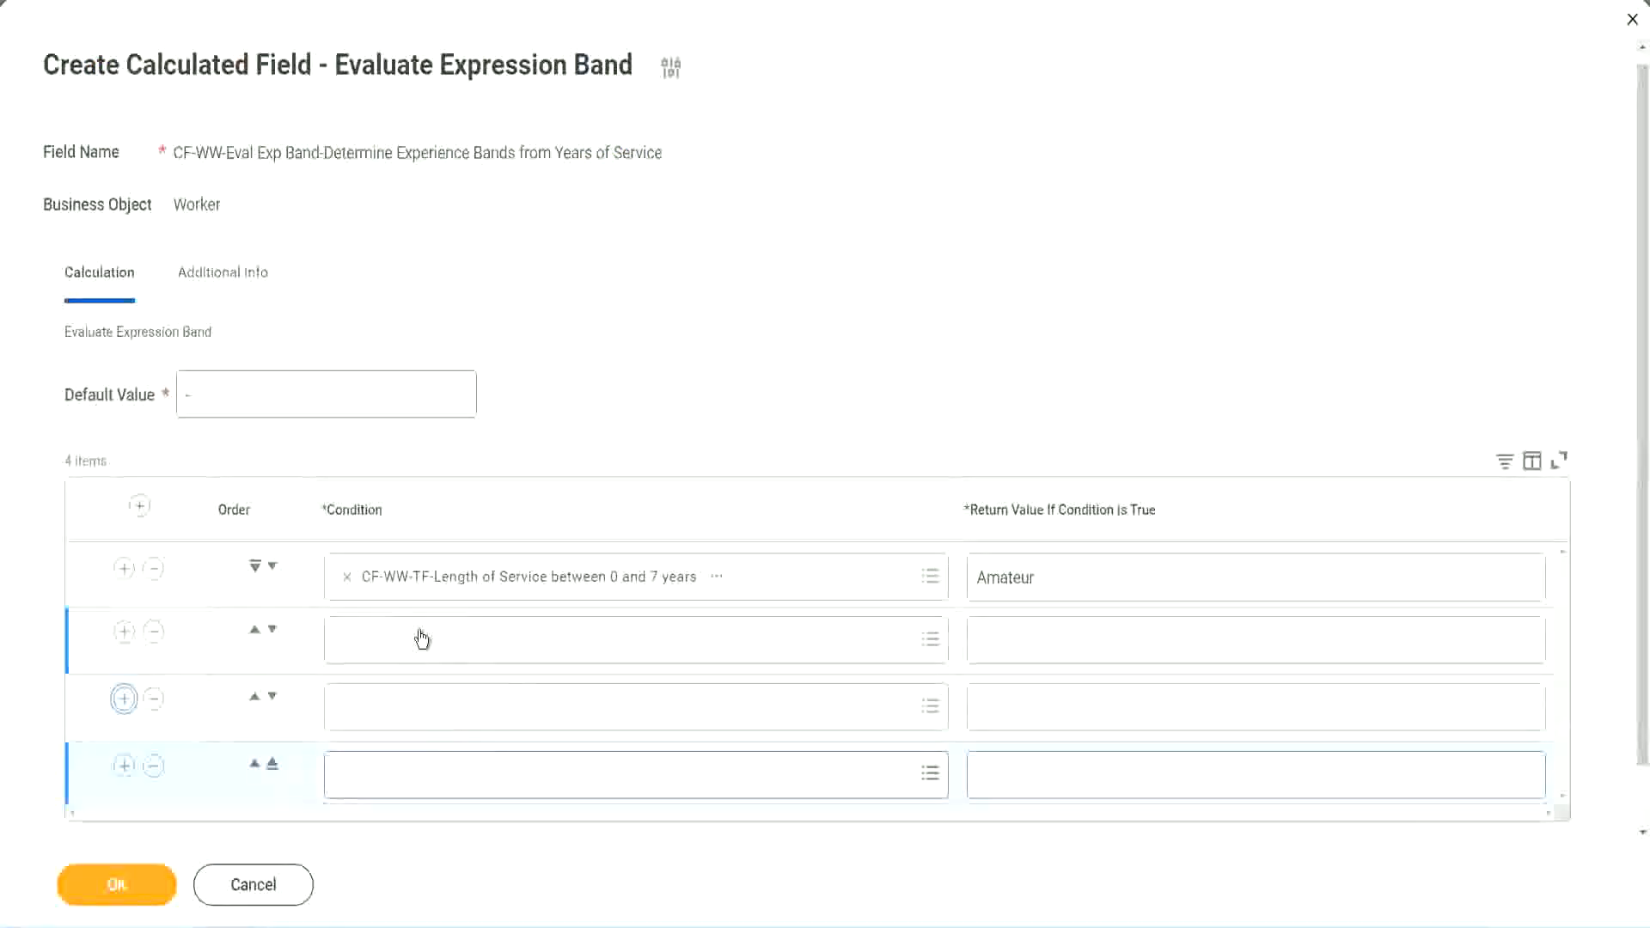
key("ctrl+v")
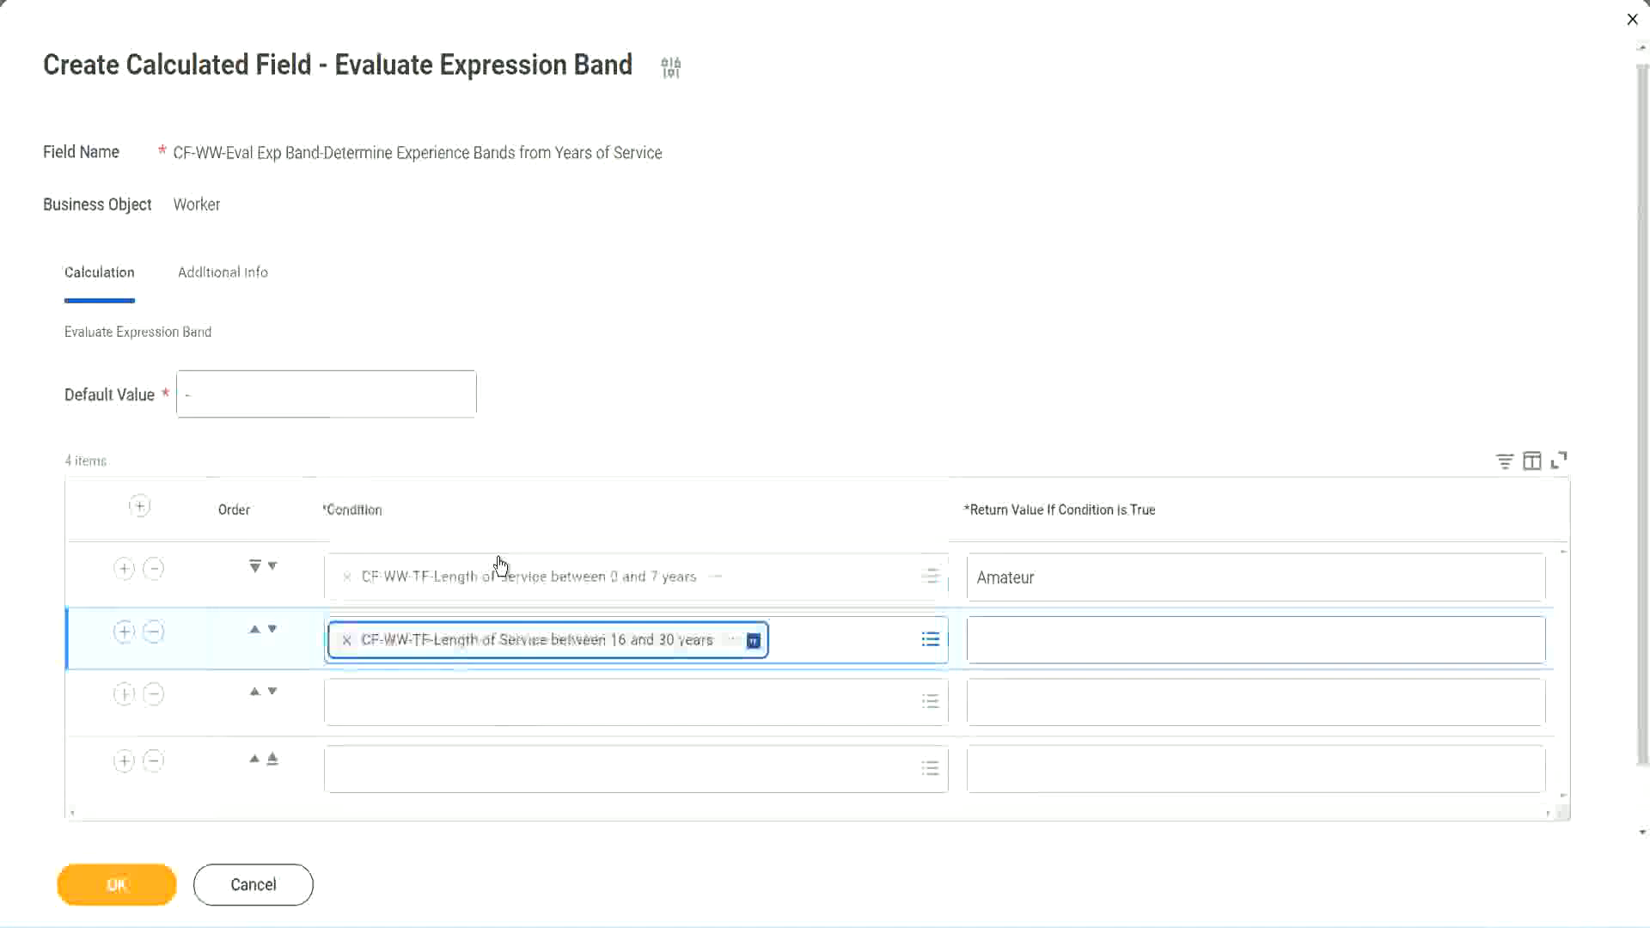
left_click(272, 629)
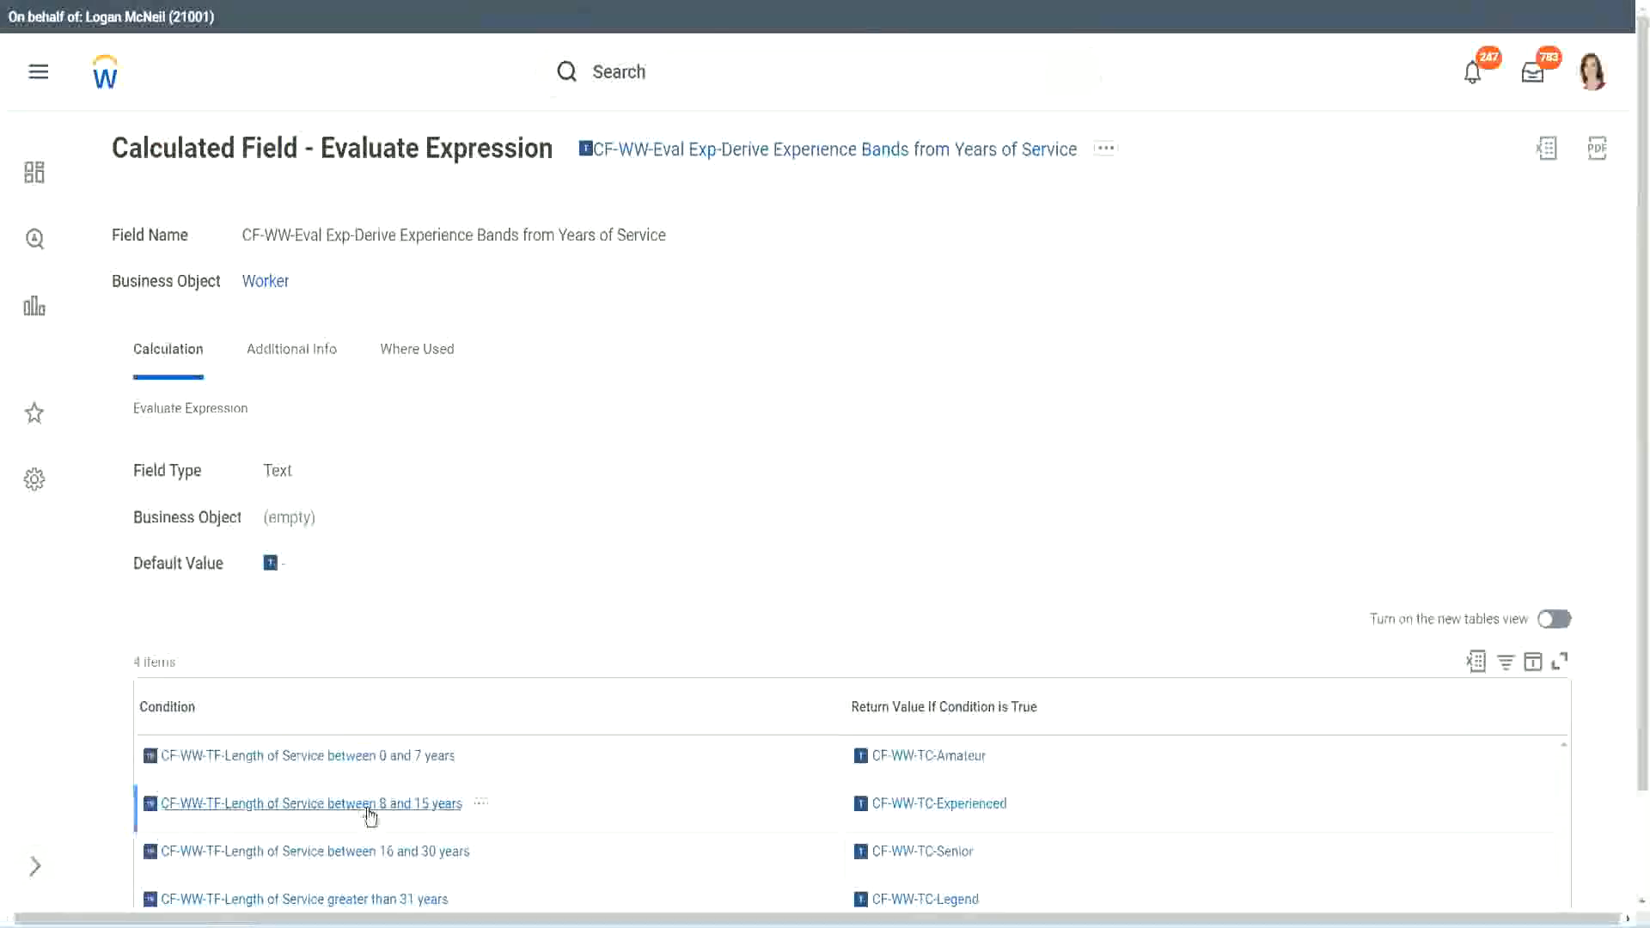
Copy the condition "CF-WW-TF-Length of Service between 8 and 15 years" from the Evaluate Expression field into the empty second row
right_click(370, 816)
left_click(385, 695)
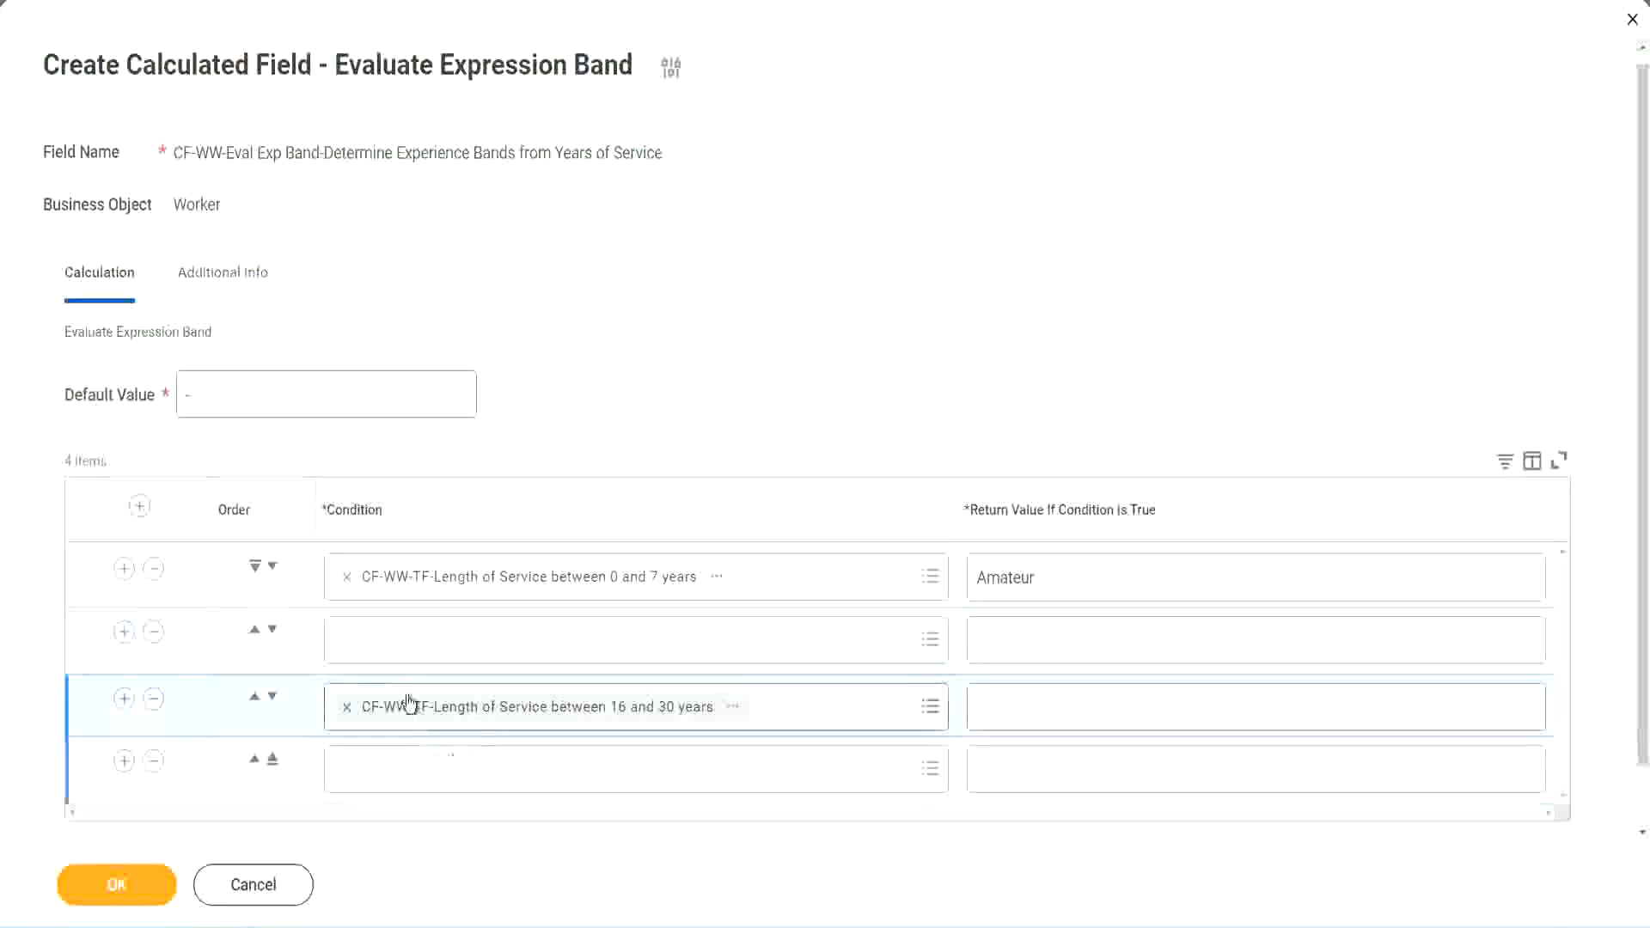
left_click(413, 657)
key("ctrl+v")
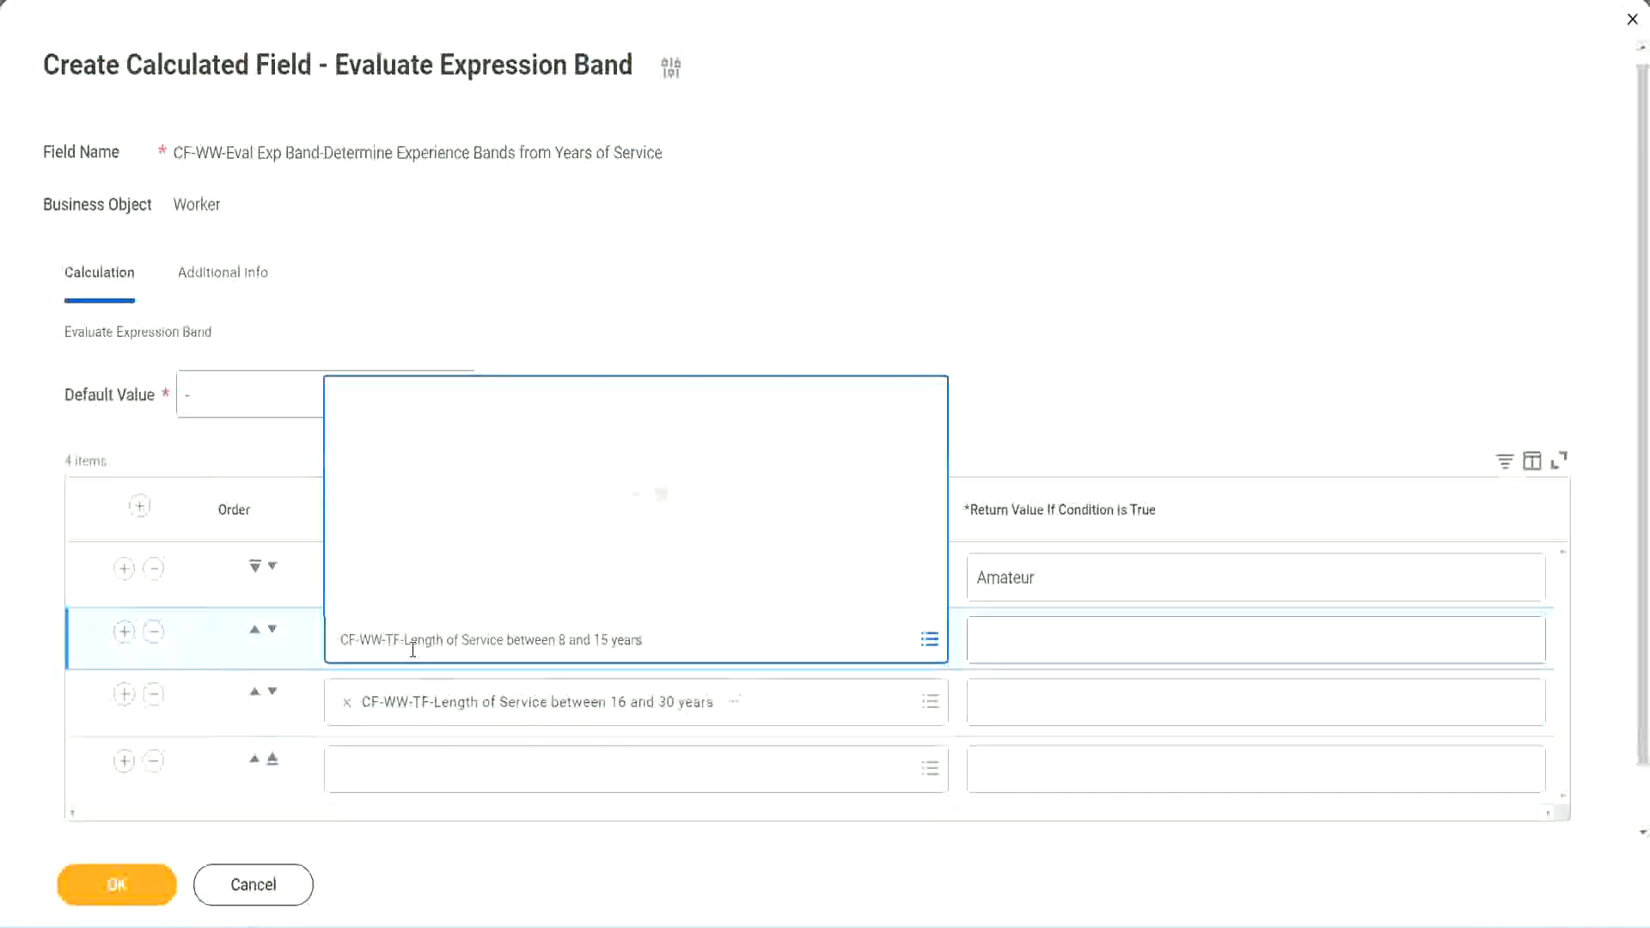
key("Return")
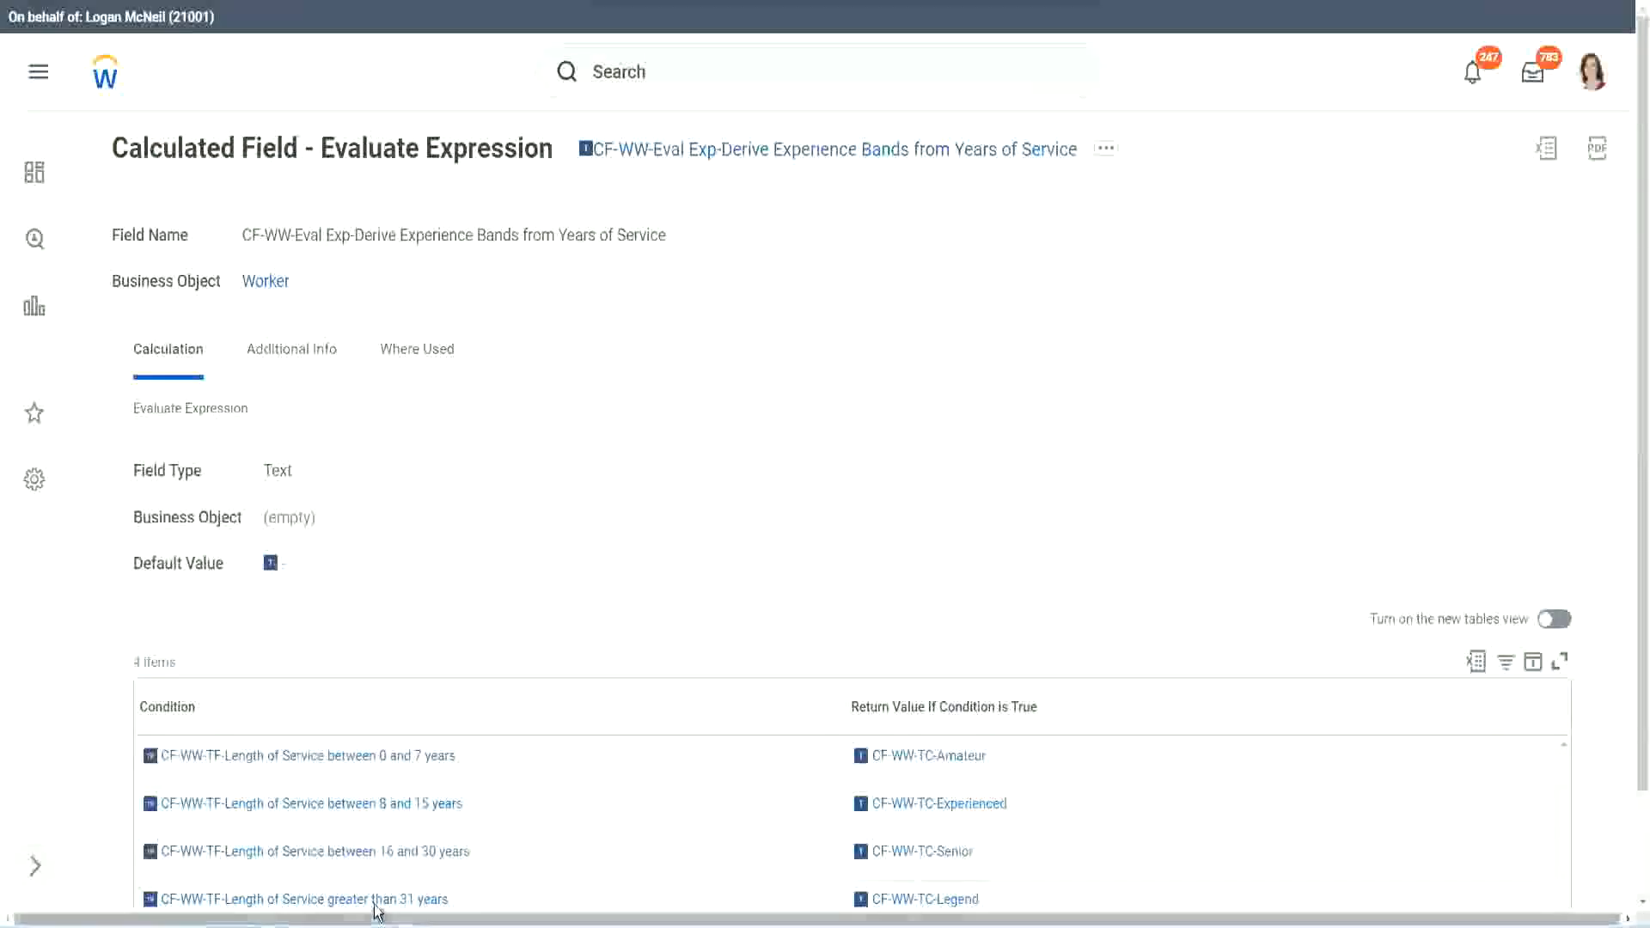
Copy the condition "CF-WW-TF-Length of Service greater than 31 years" into the fourth row and open that row's return value for entry
left_click(473, 853)
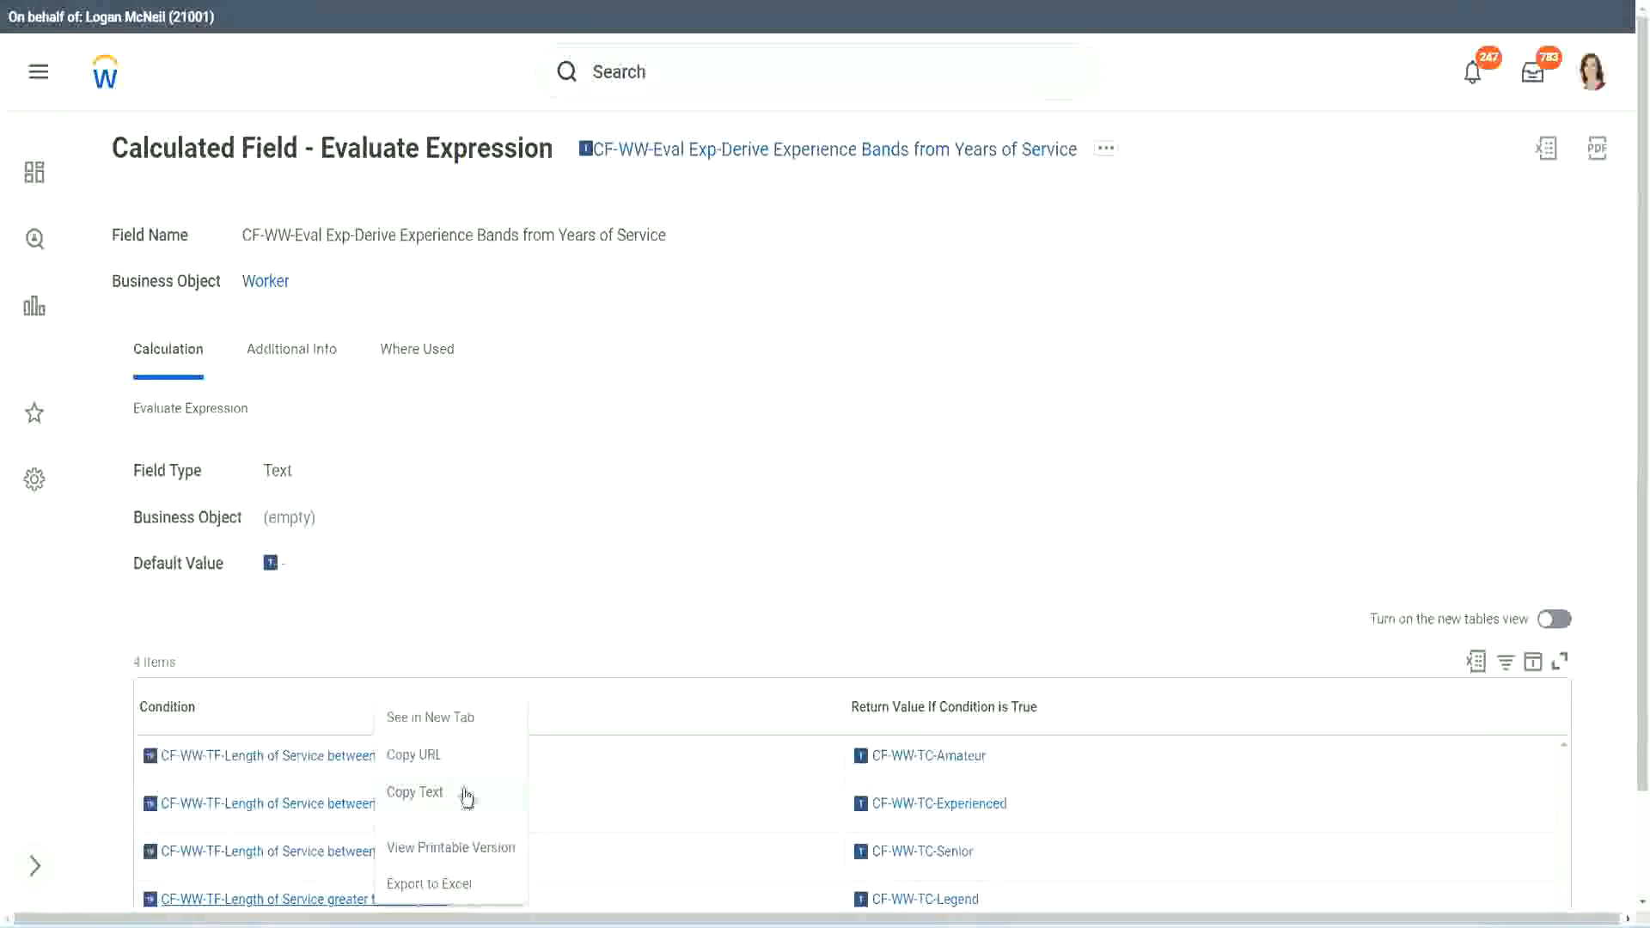
left_click(472, 809)
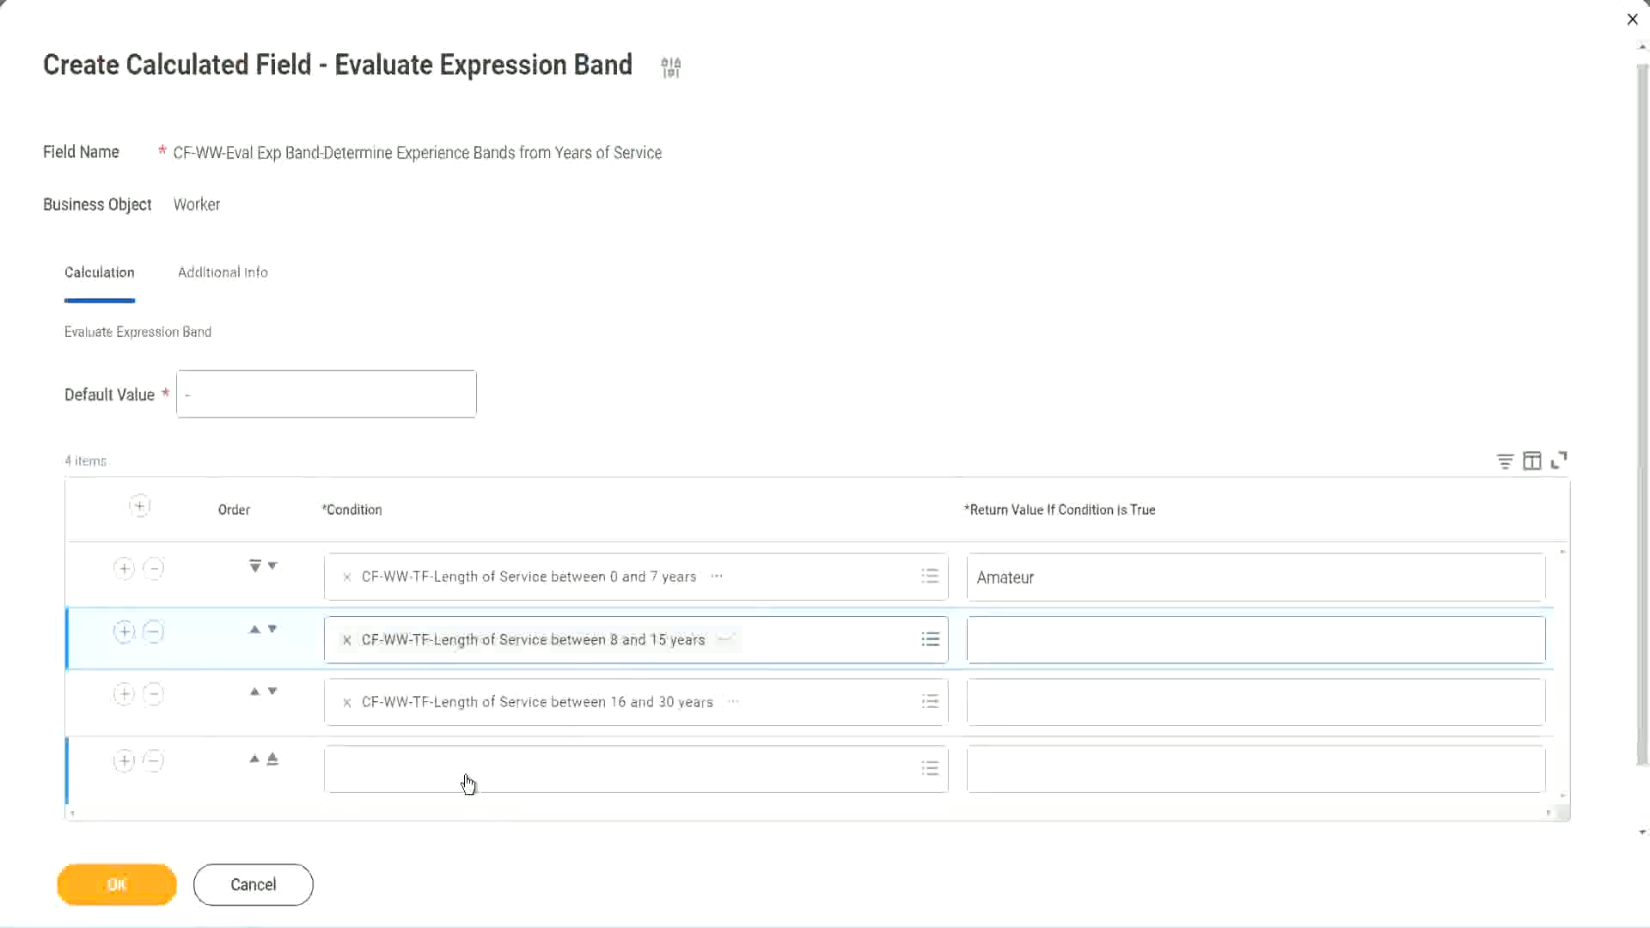
left_click(469, 783)
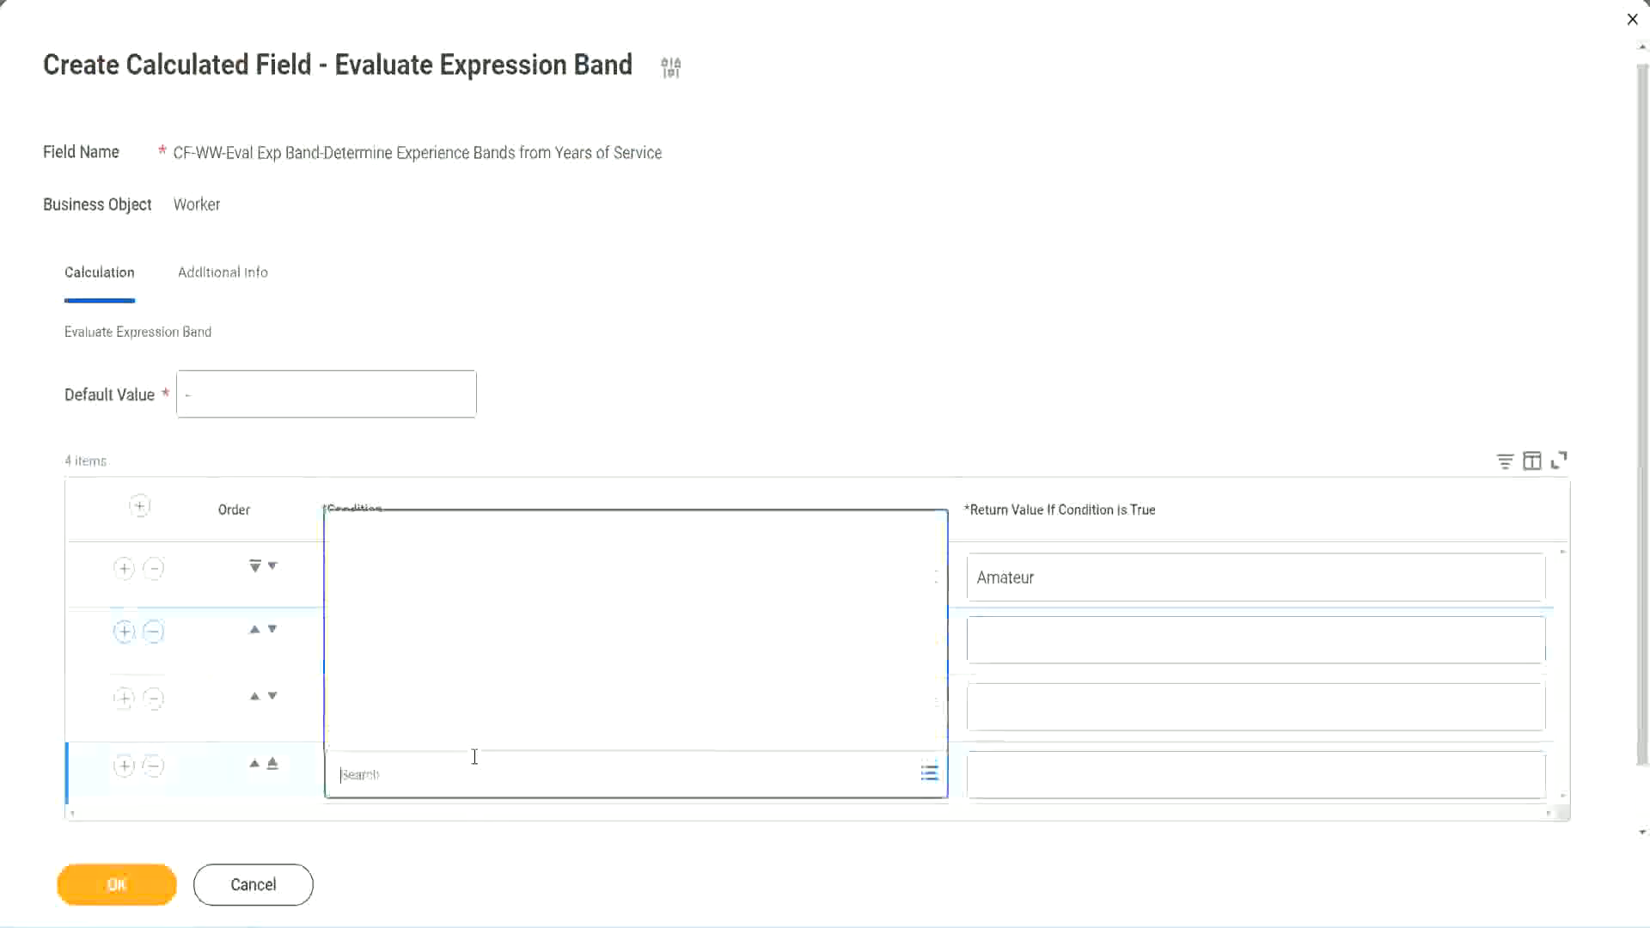
key("ctrl+v")
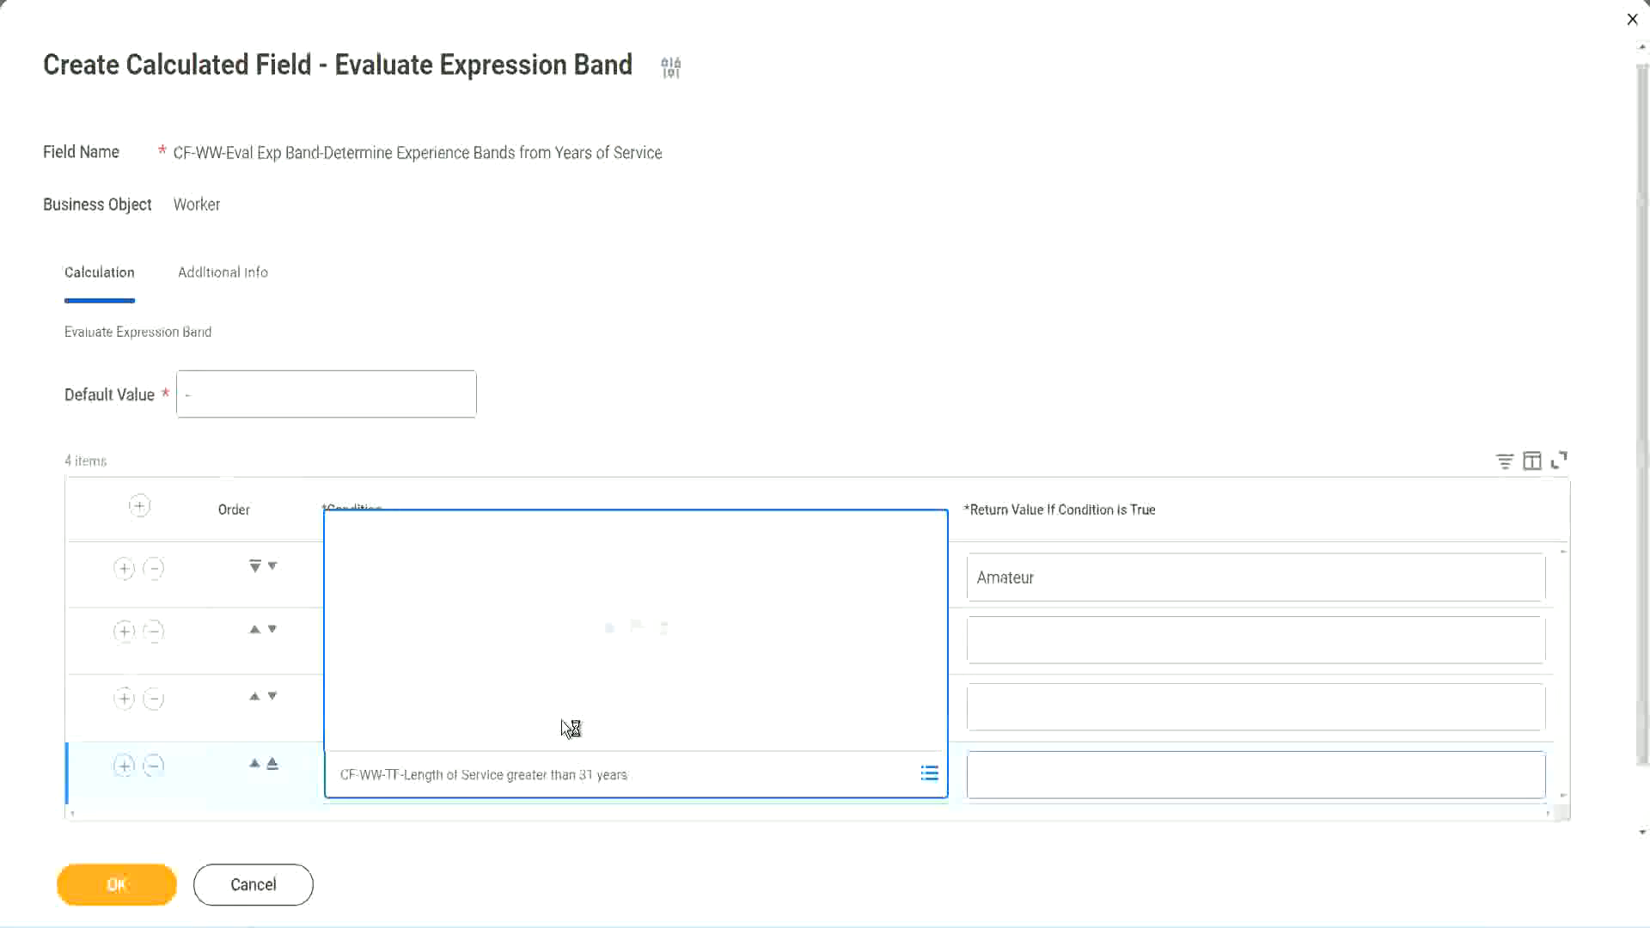
left_click(1084, 773)
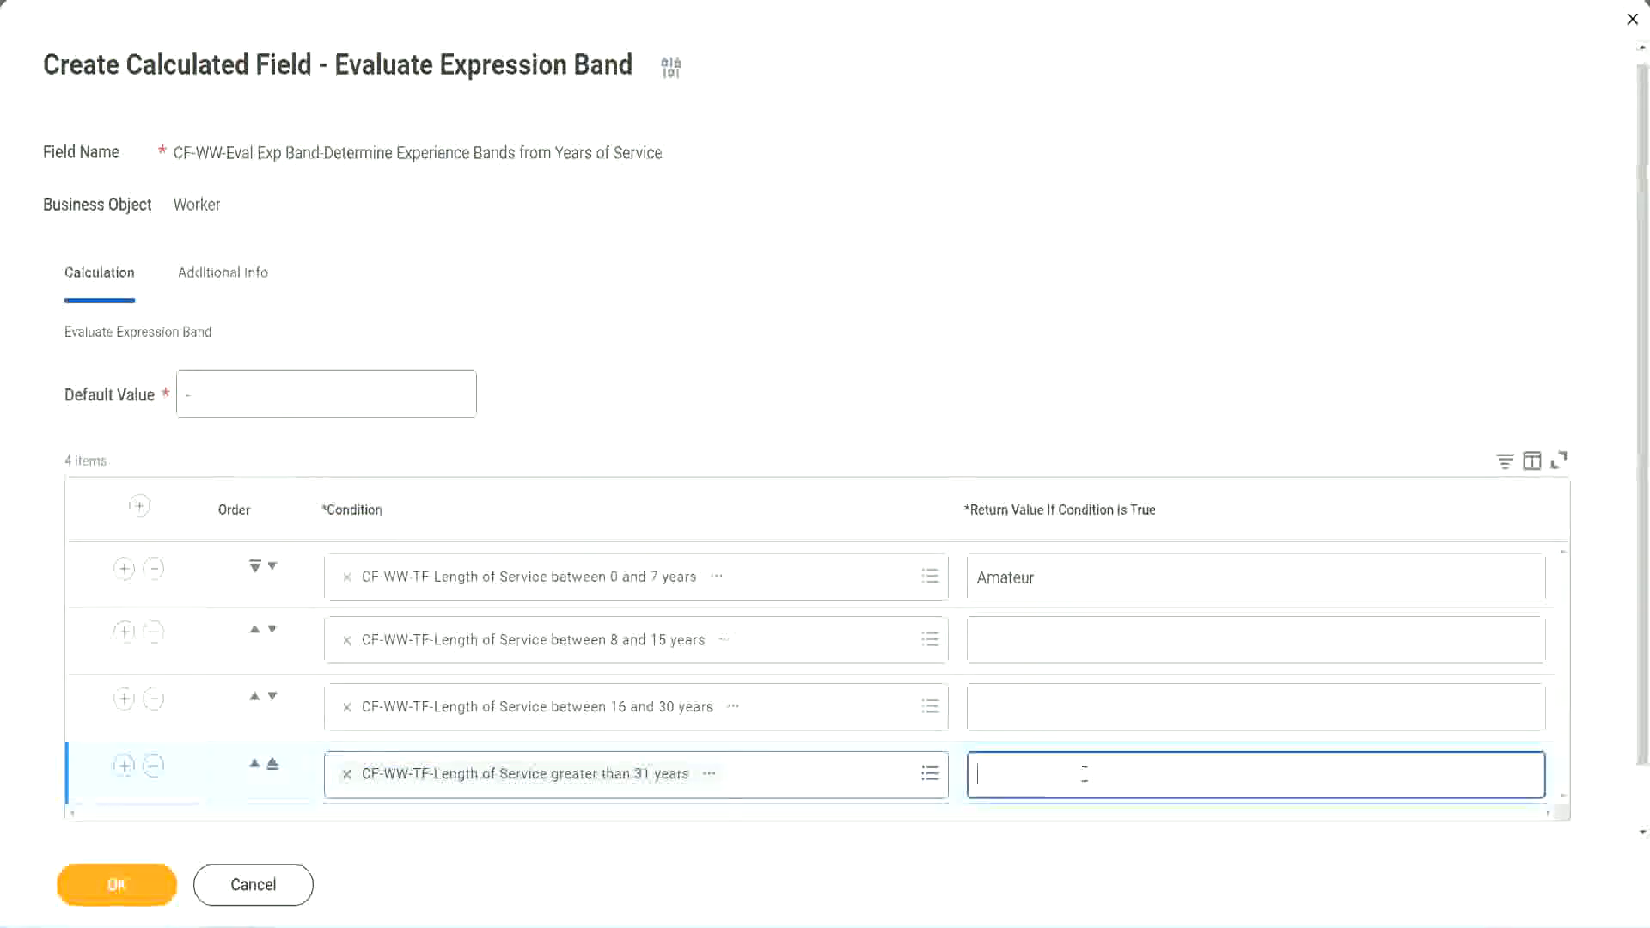
Set the return values to Legend for over 31 years, Senior for 16–30 and Experienced for 8–15, and save the calculated field
type("Le")
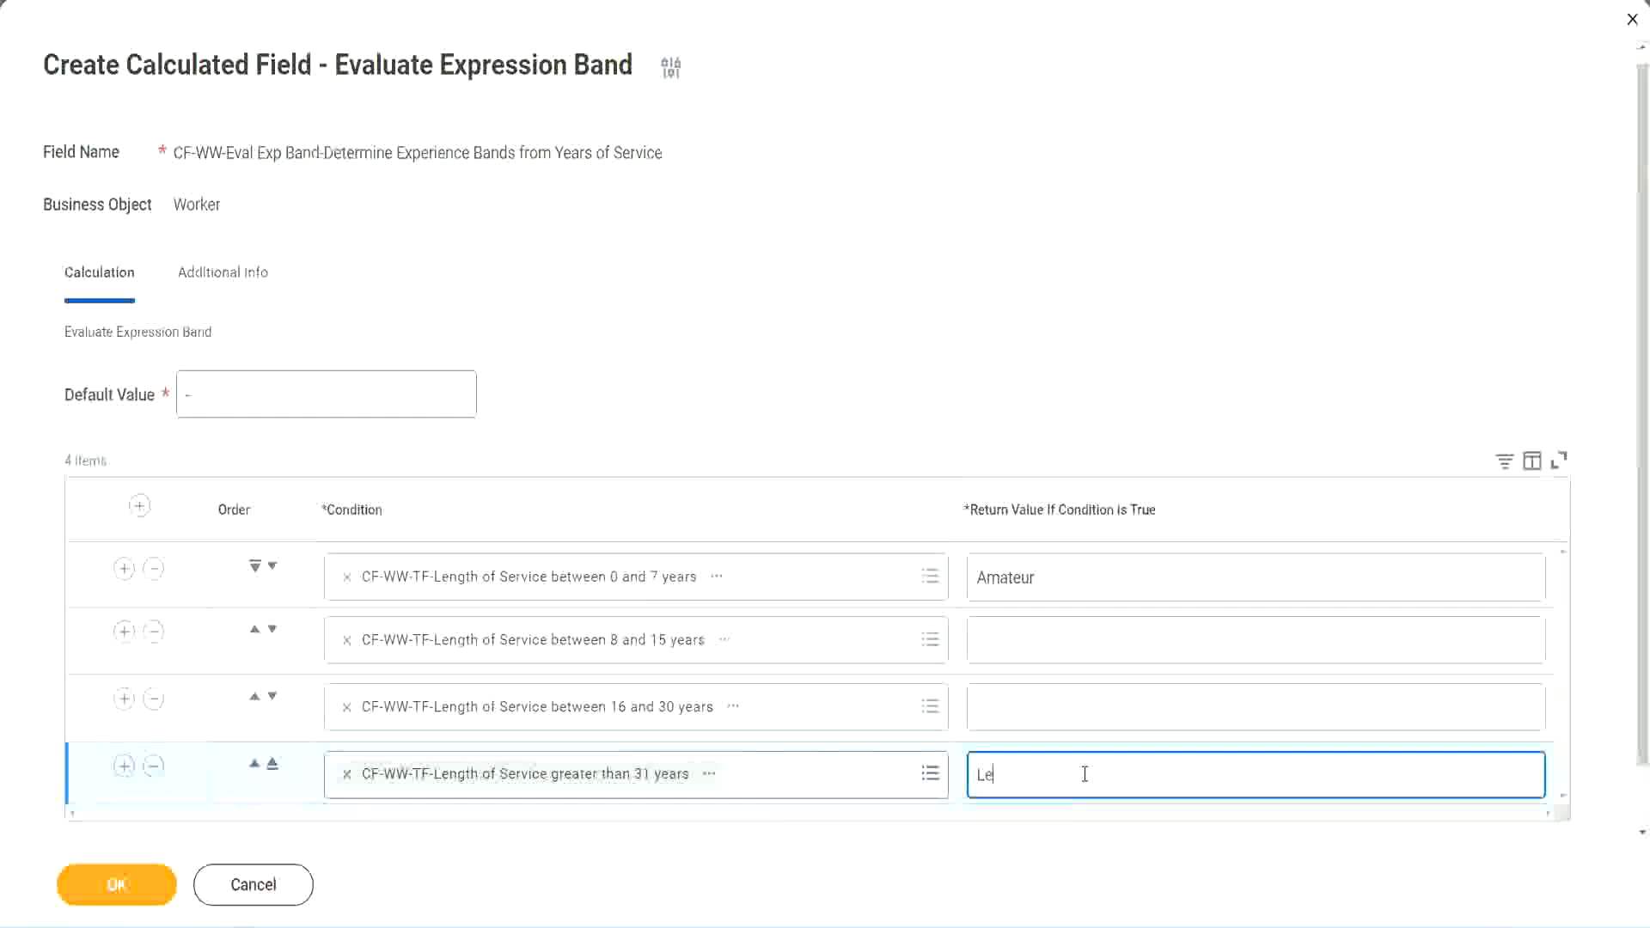
type("gend")
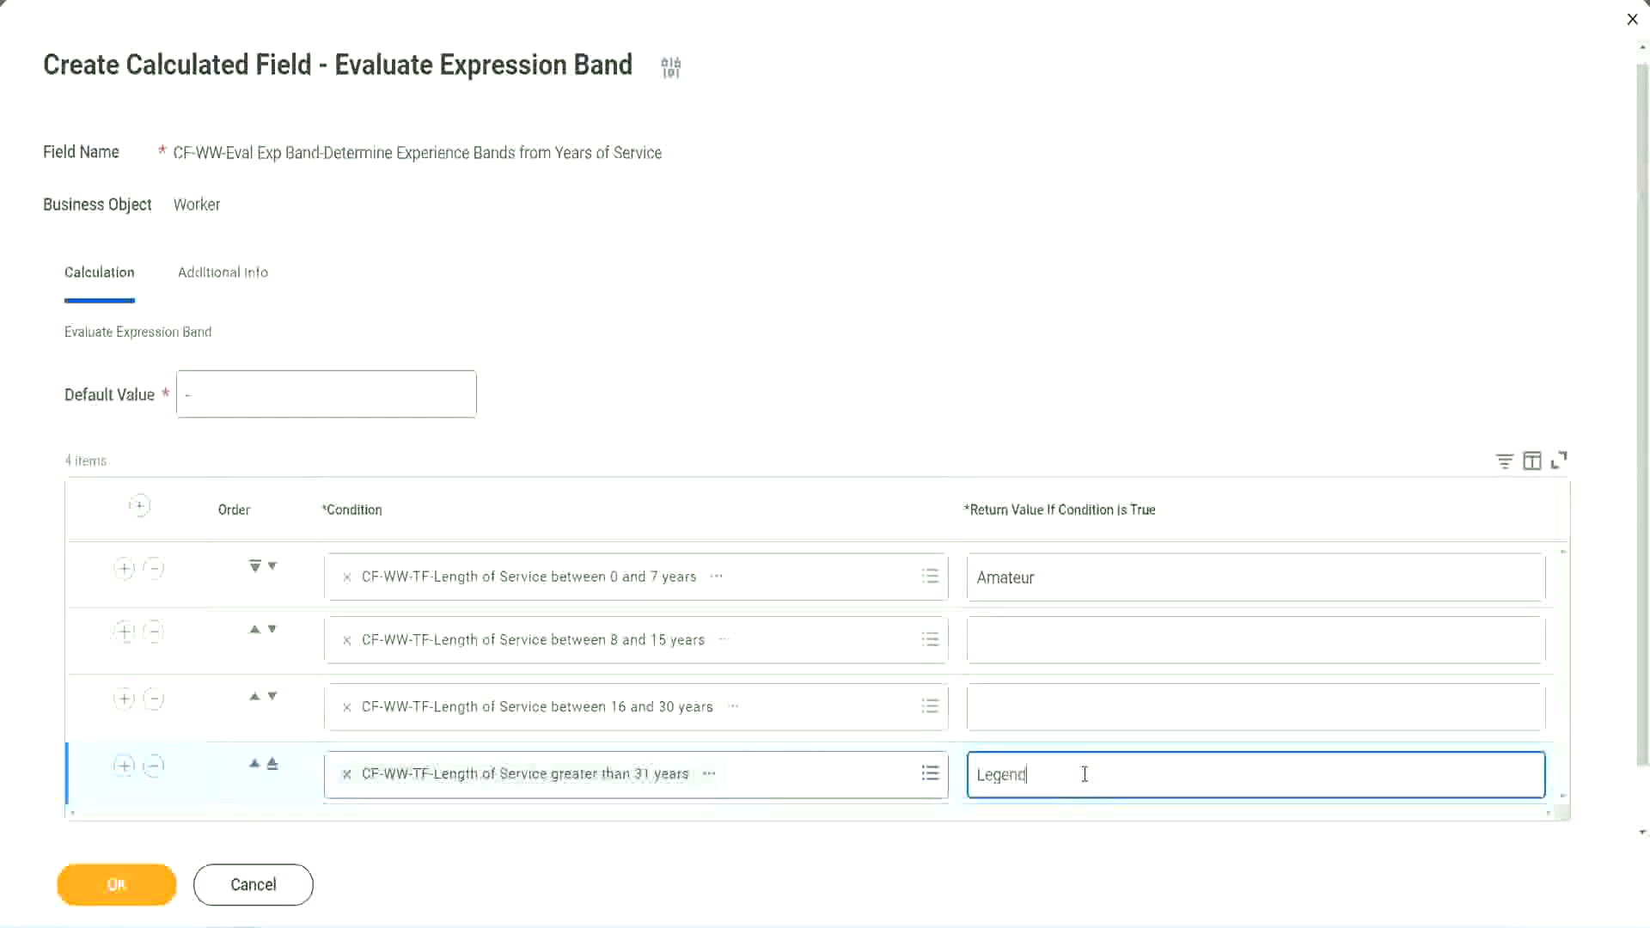
left_click(1014, 705)
type("Senior")
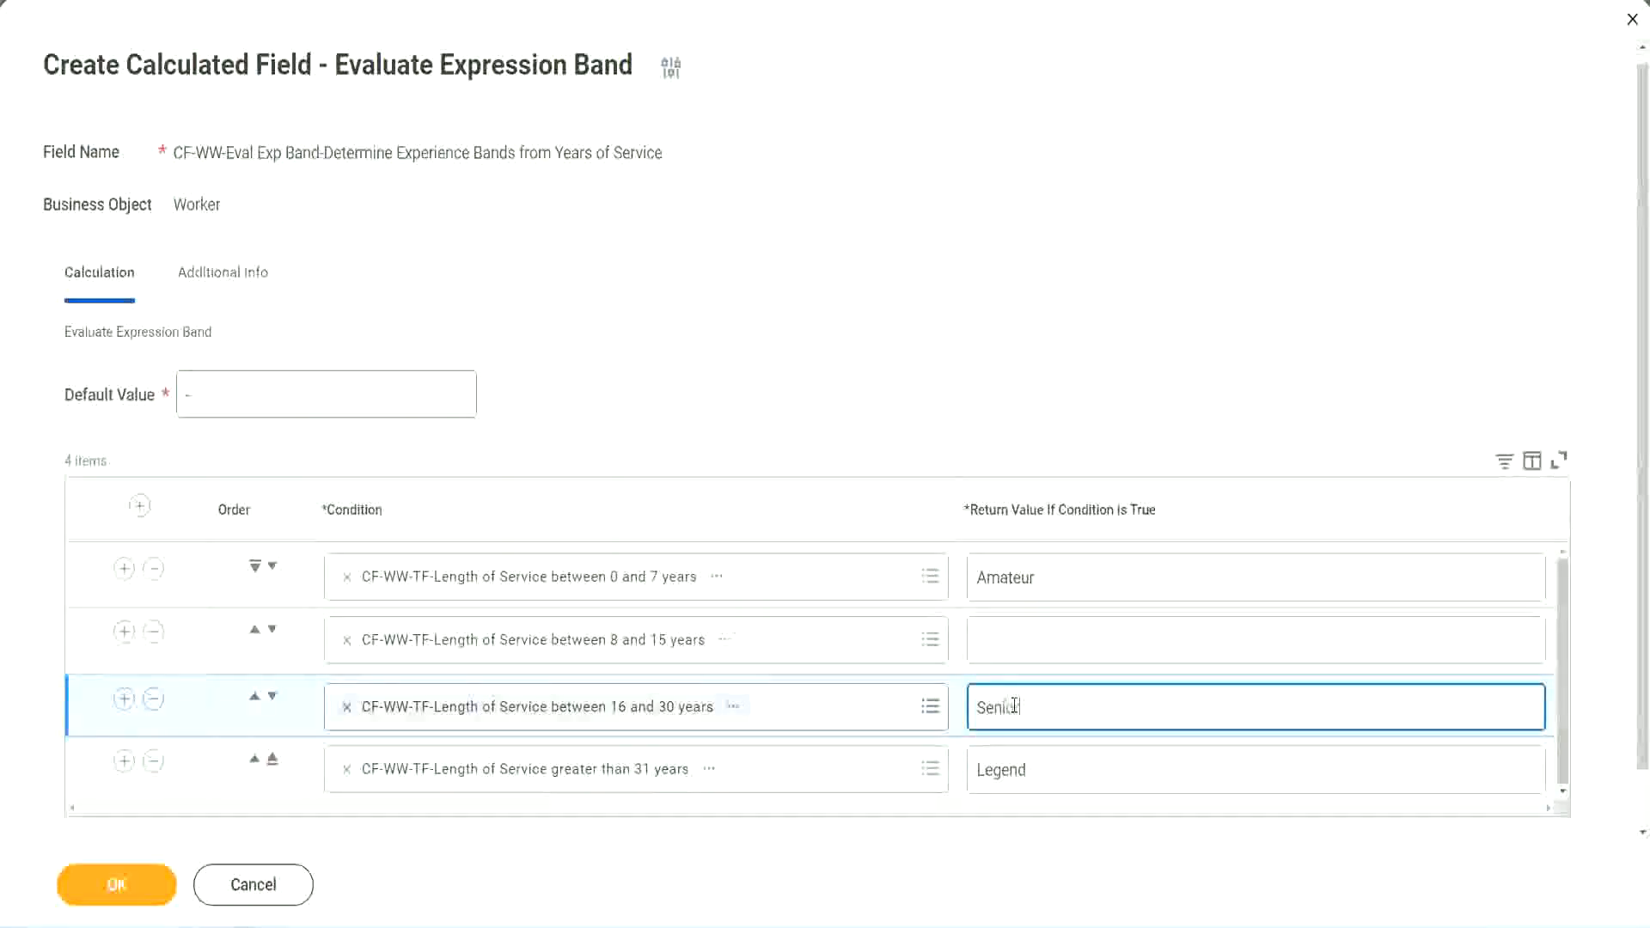
left_click(1039, 642)
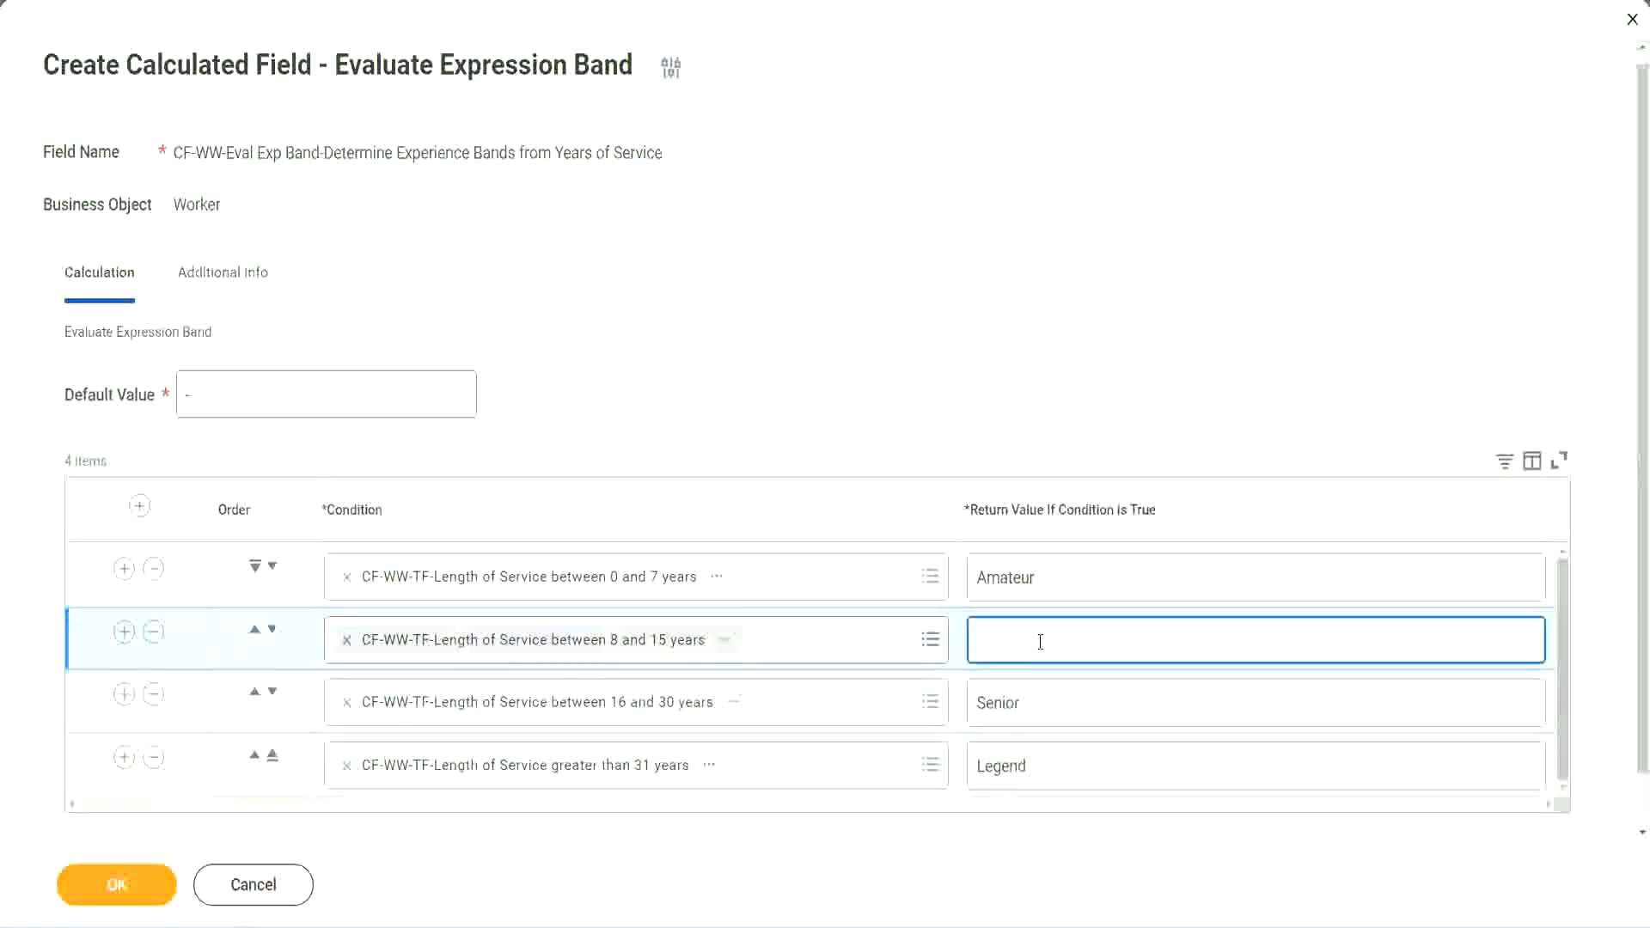
type("Experienced")
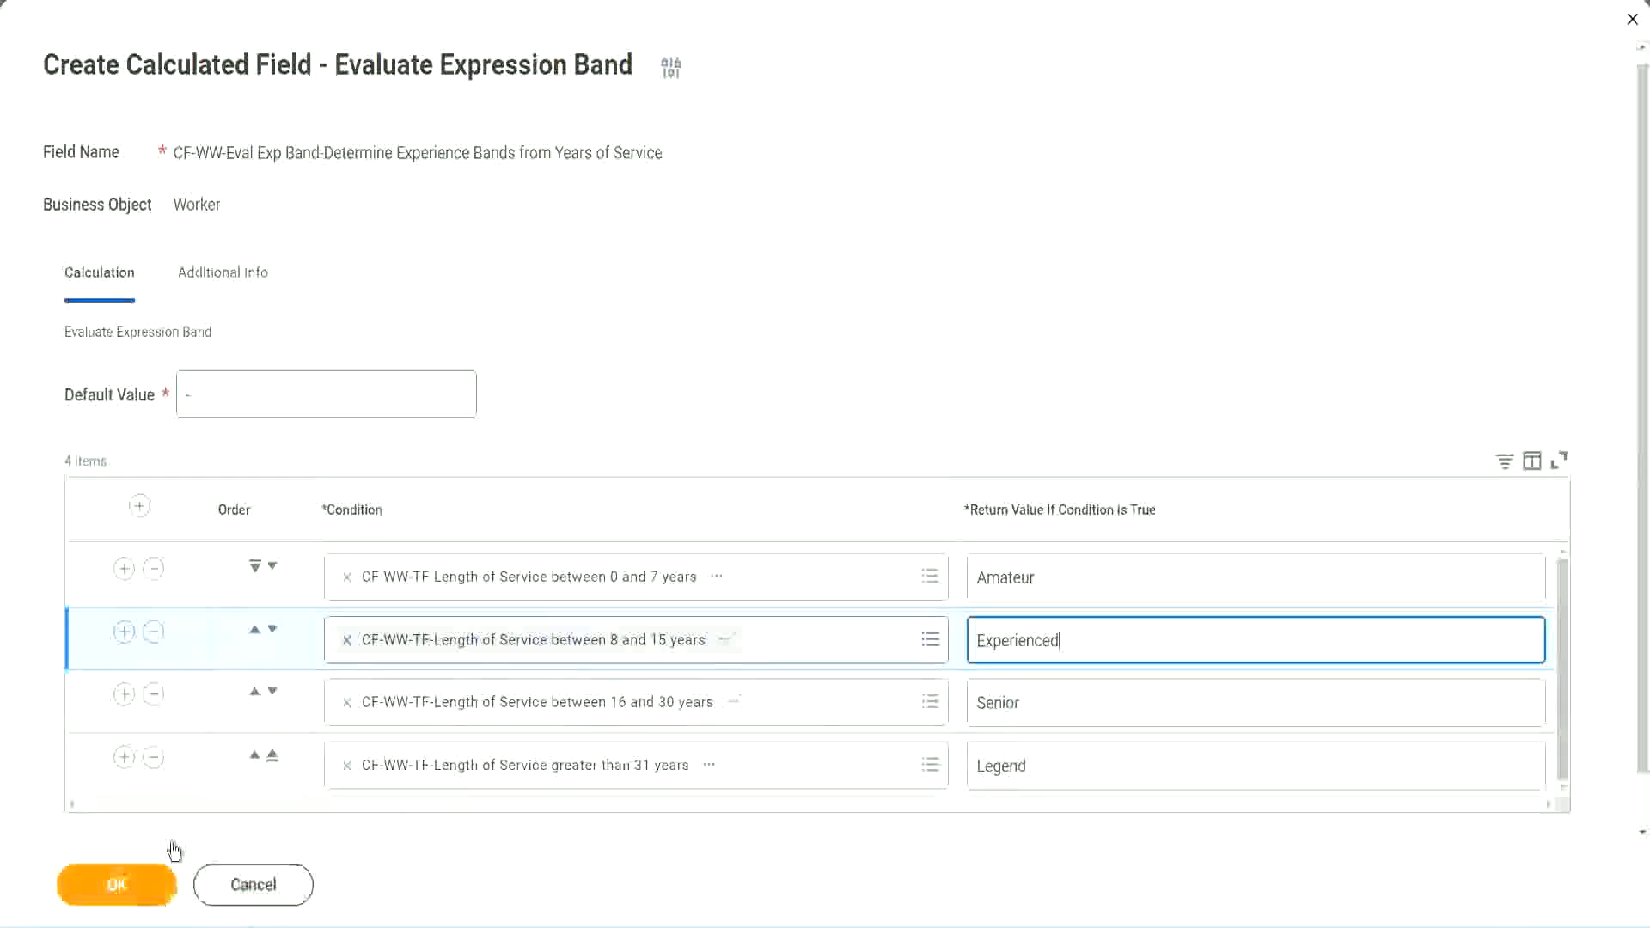
left_click(159, 875)
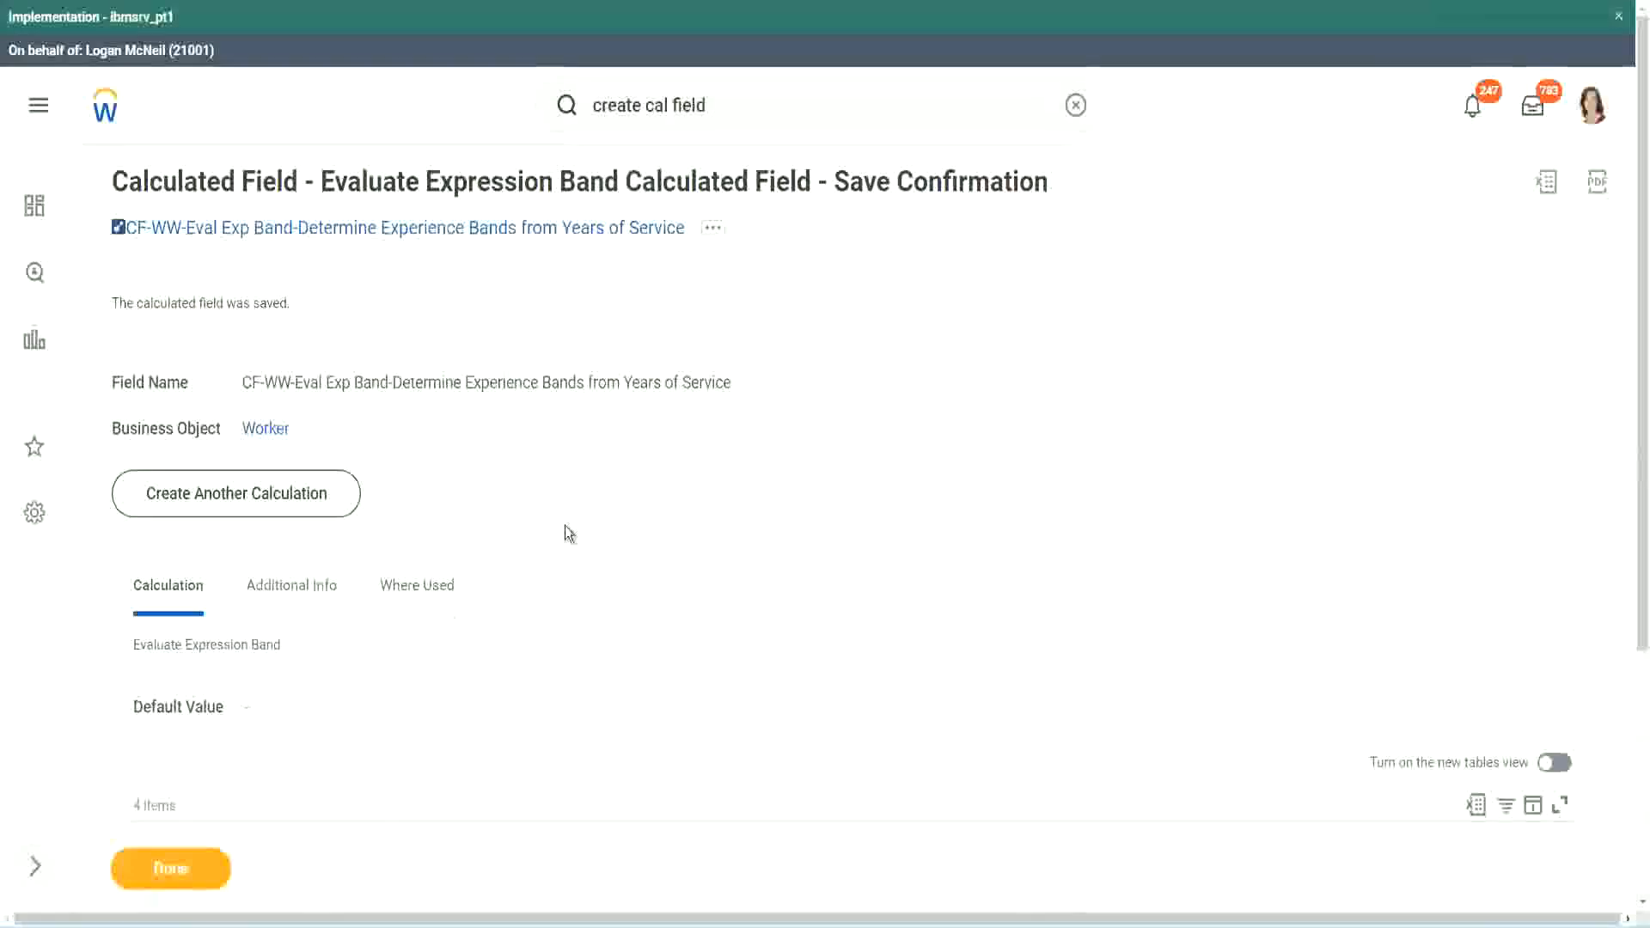
Check the return value assigned to each length-of-service condition in the saved calculated field
scroll(564, 524, "down", 3)
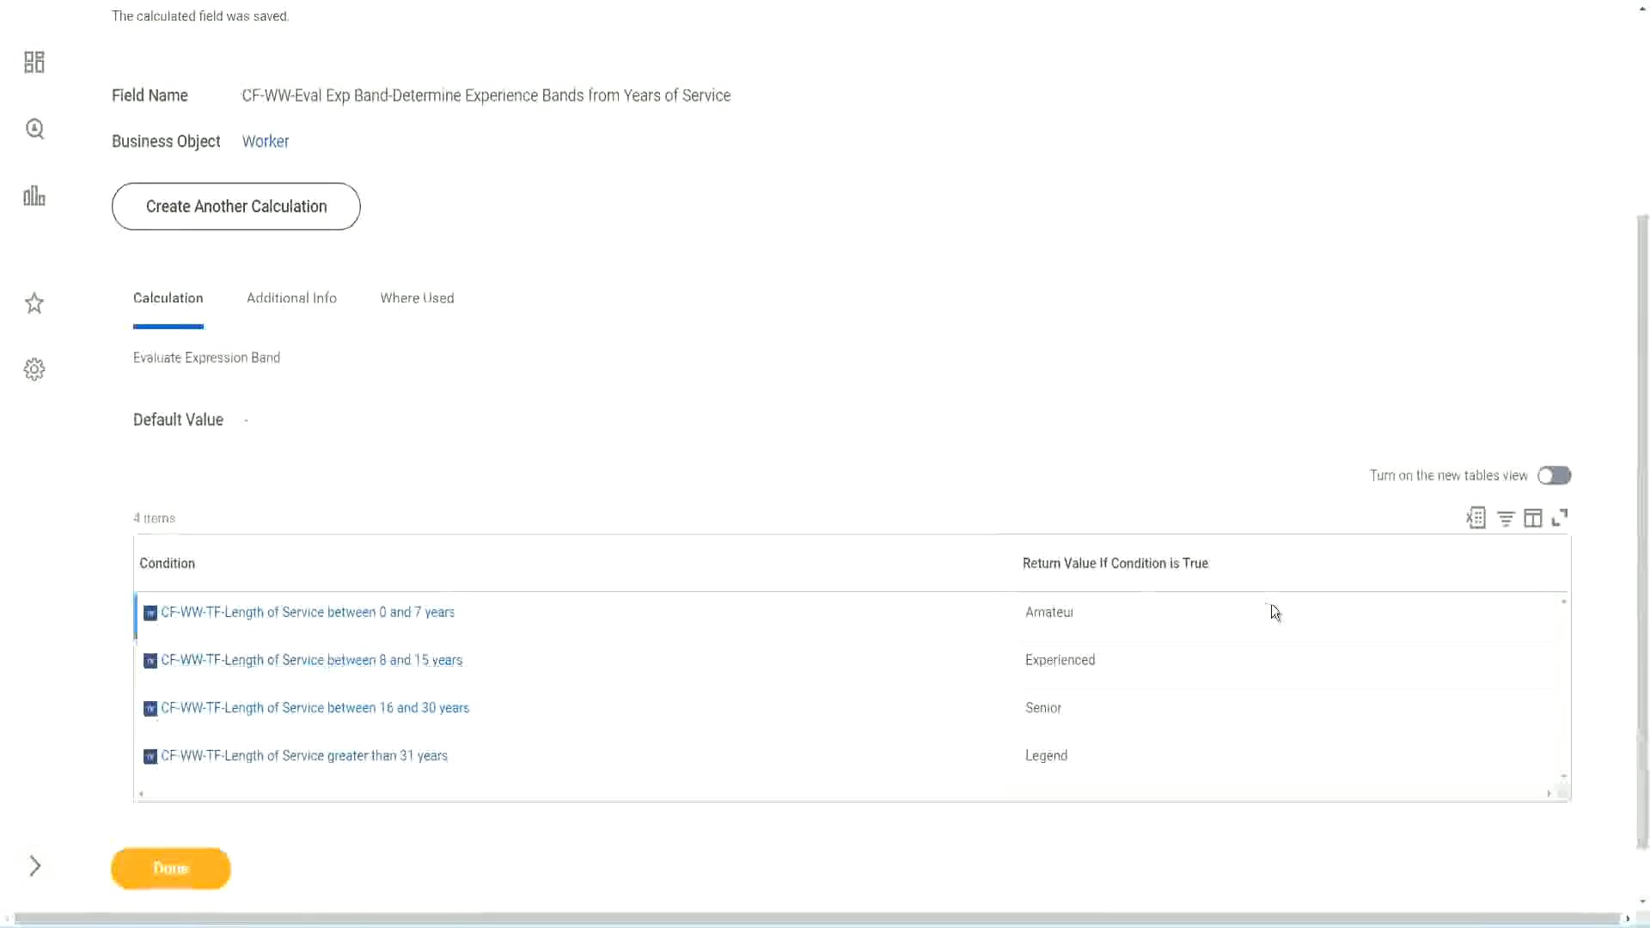
double_click(1055, 611)
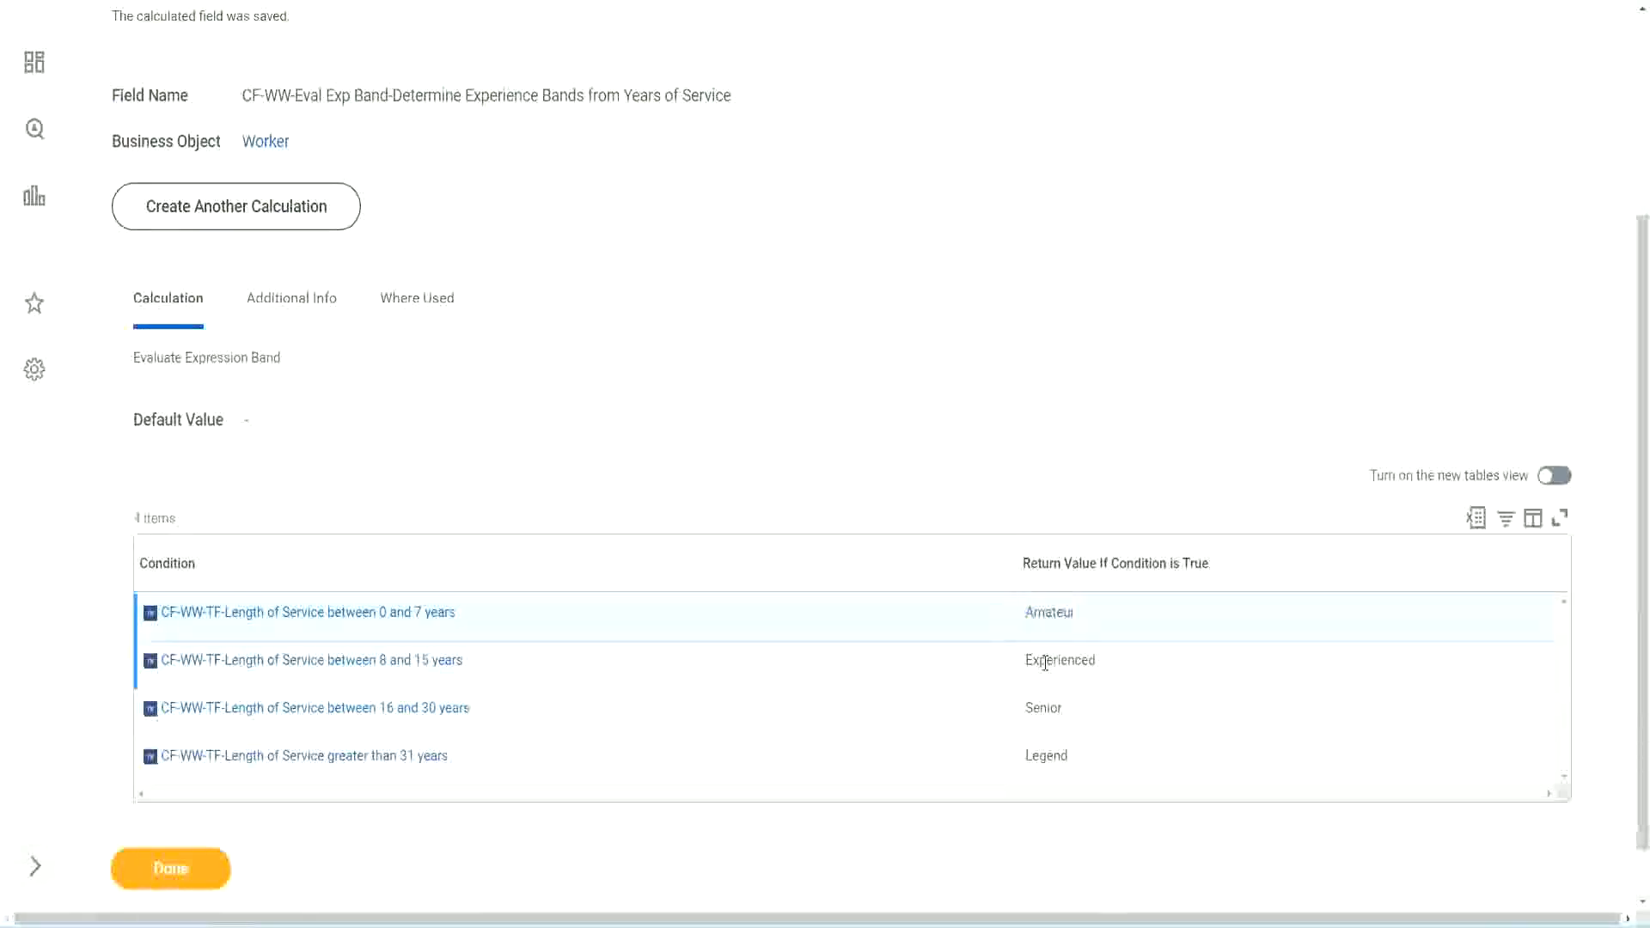
double_click(1043, 662)
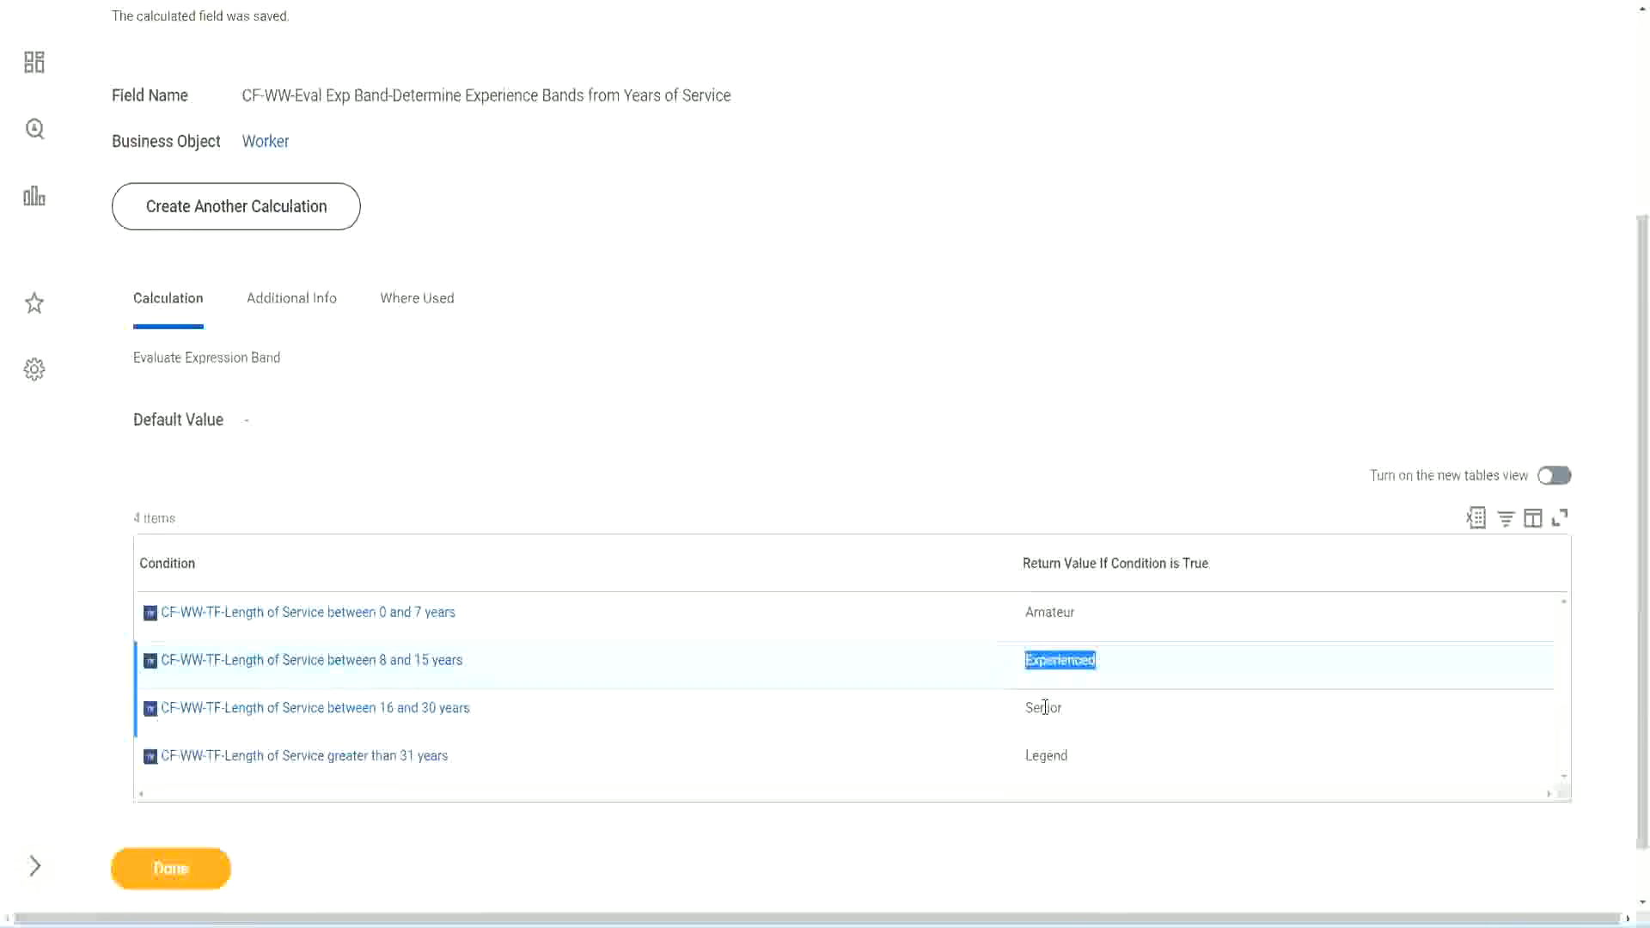
double_click(1045, 707)
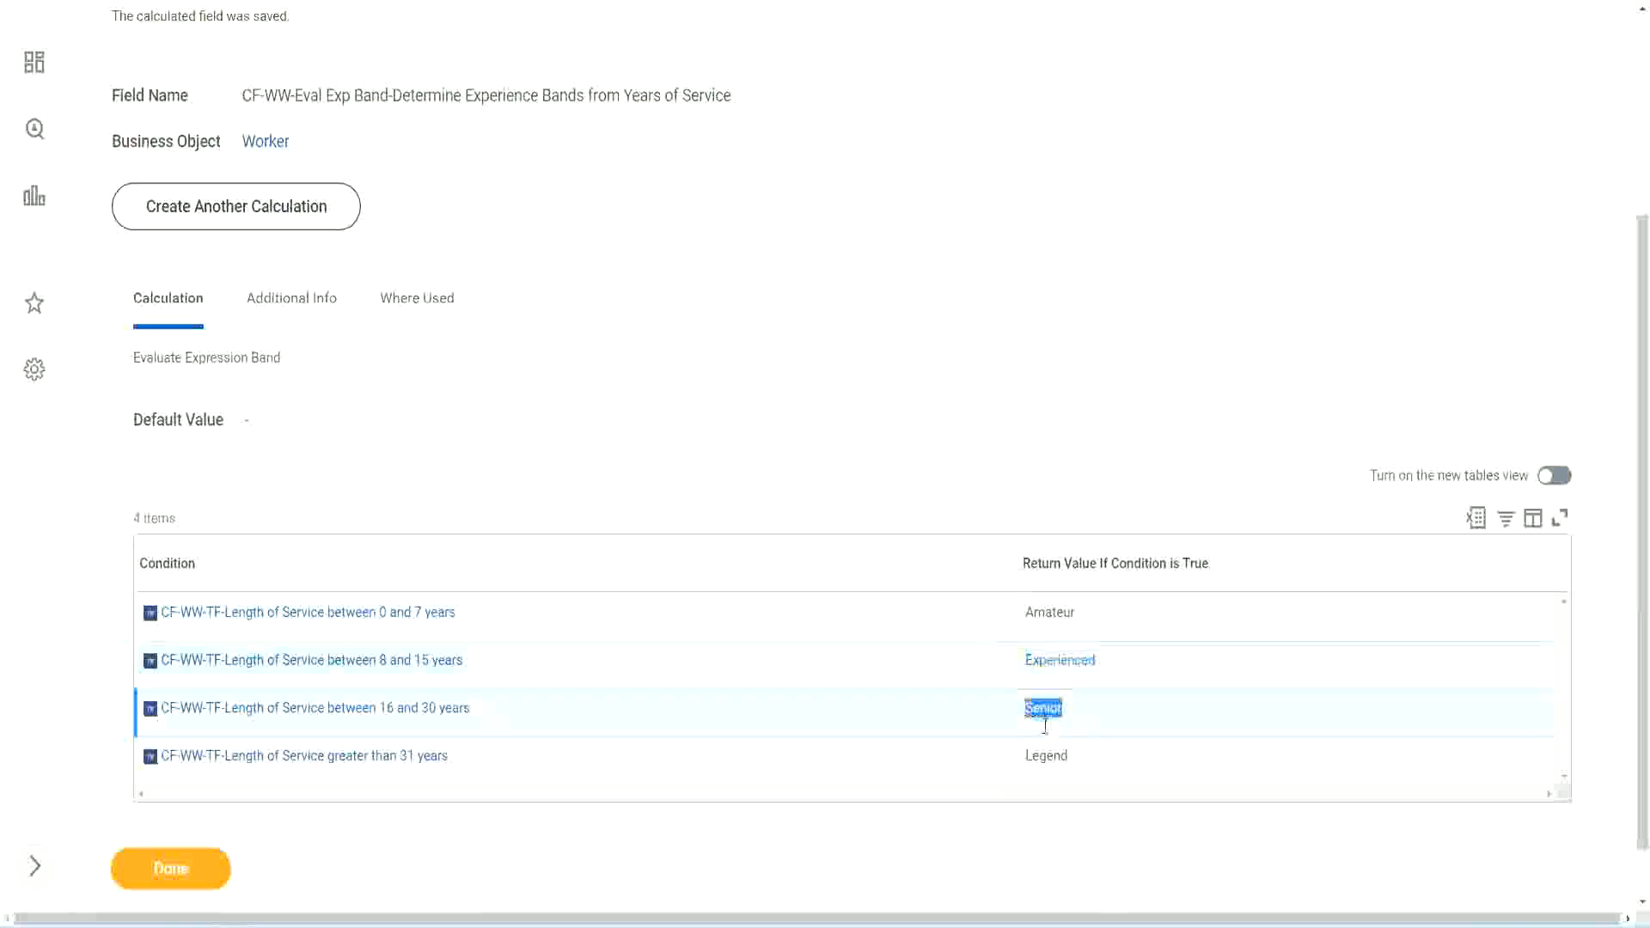
left_click(1050, 754)
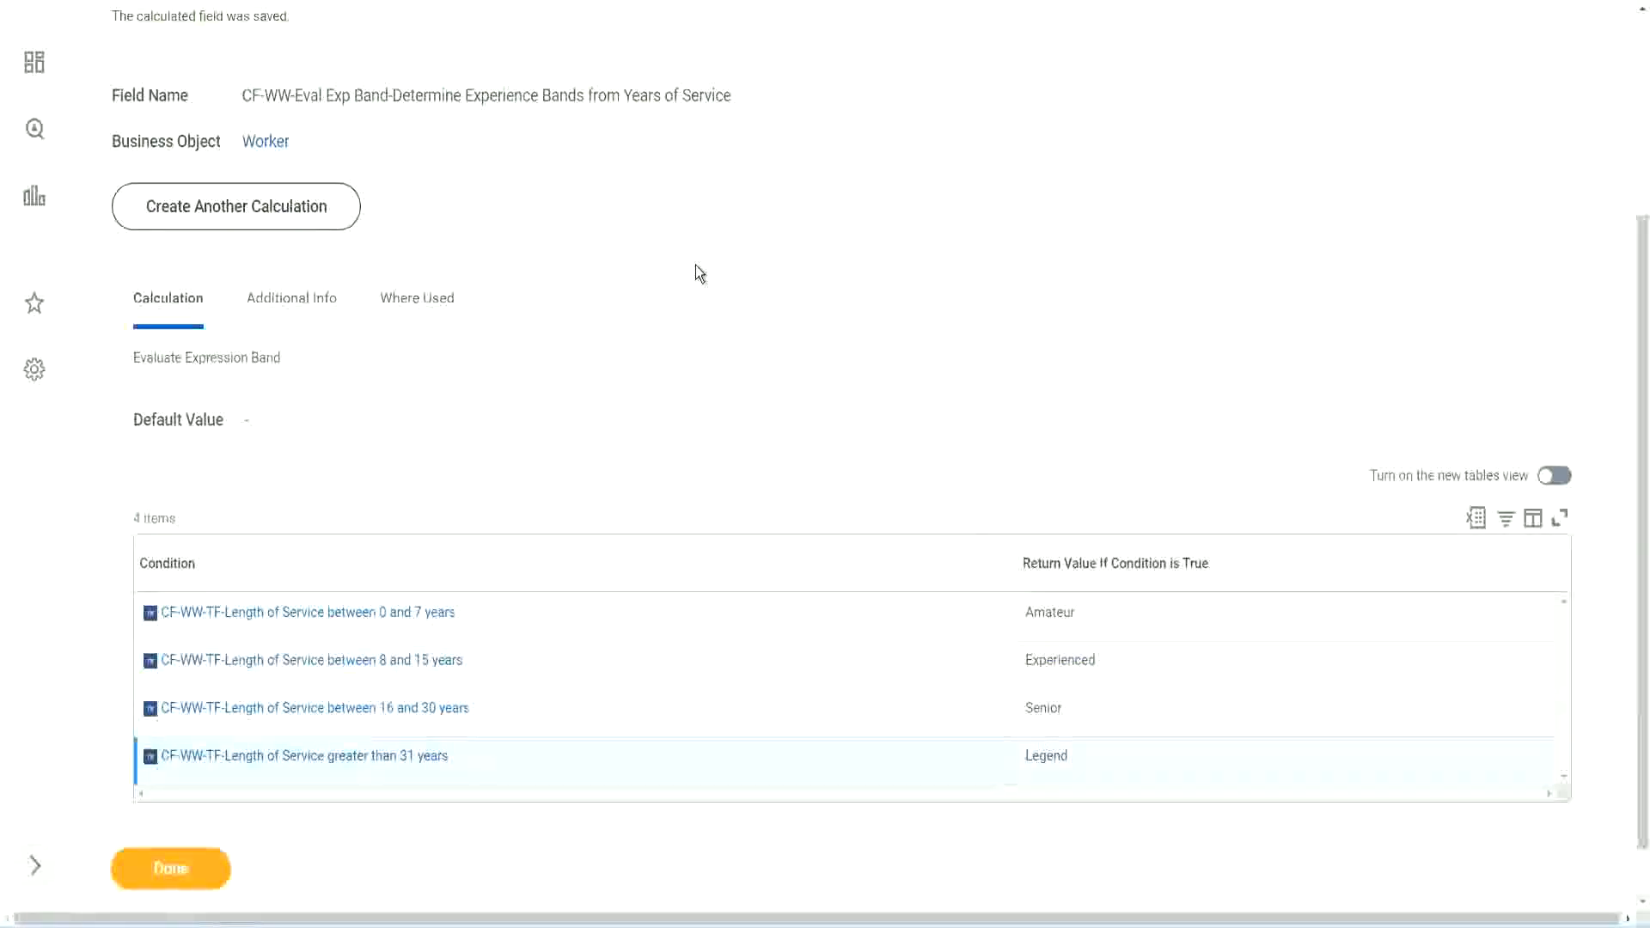
Copy the name of the saved Evaluate Expression Band field as text
scroll(699, 274, "up", 3)
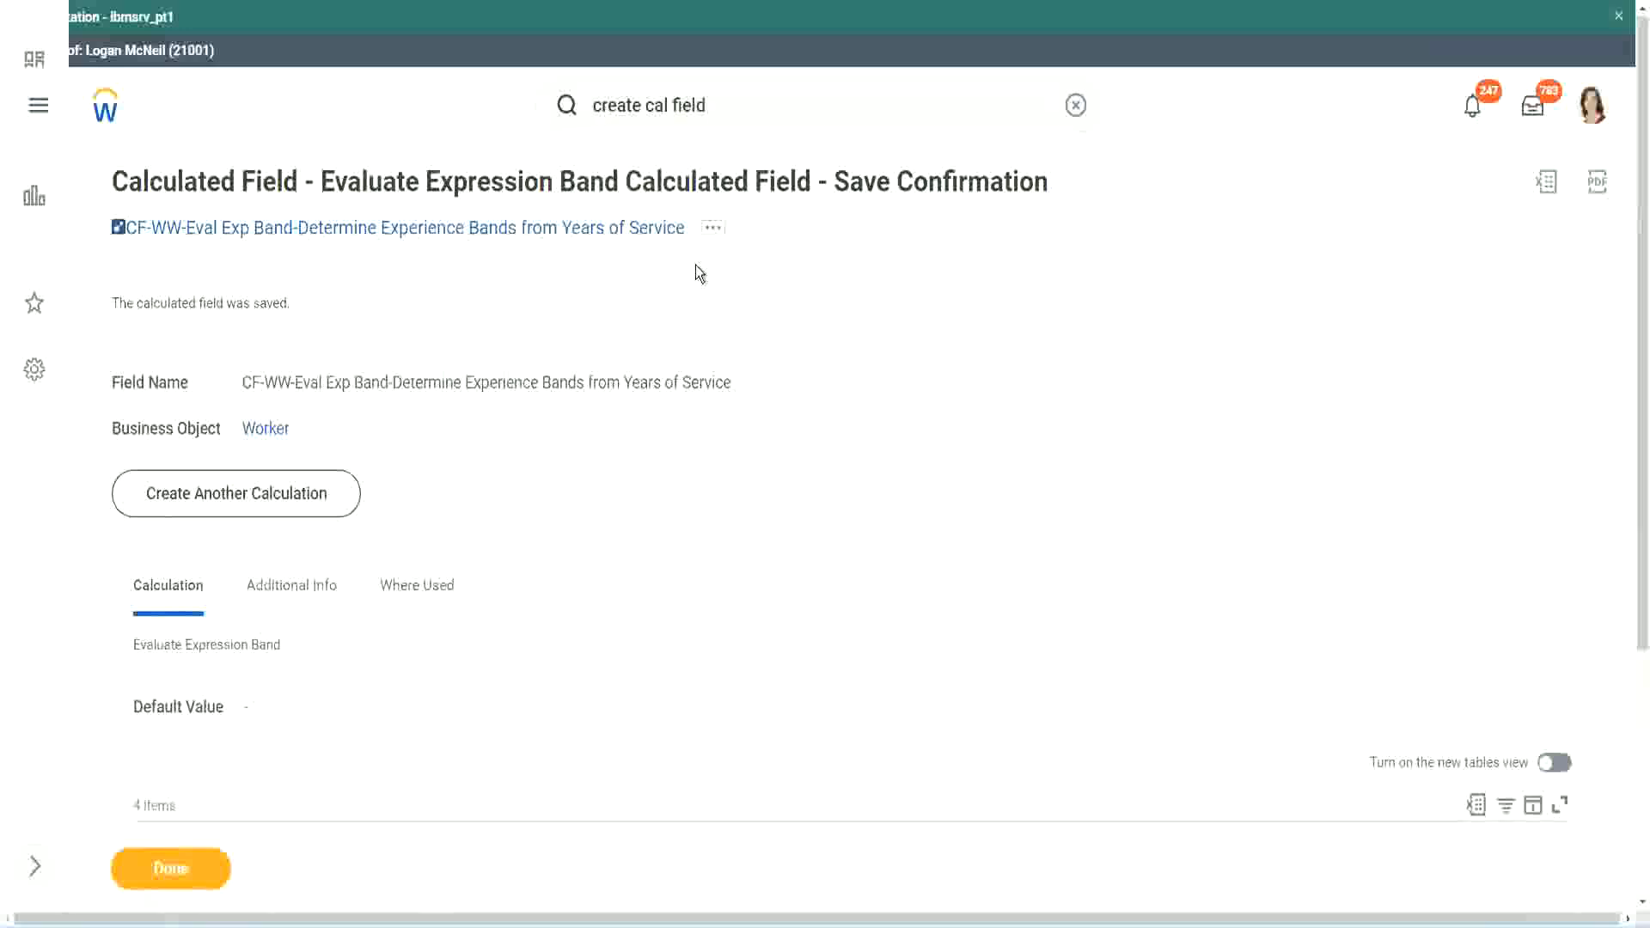
right_click(540, 234)
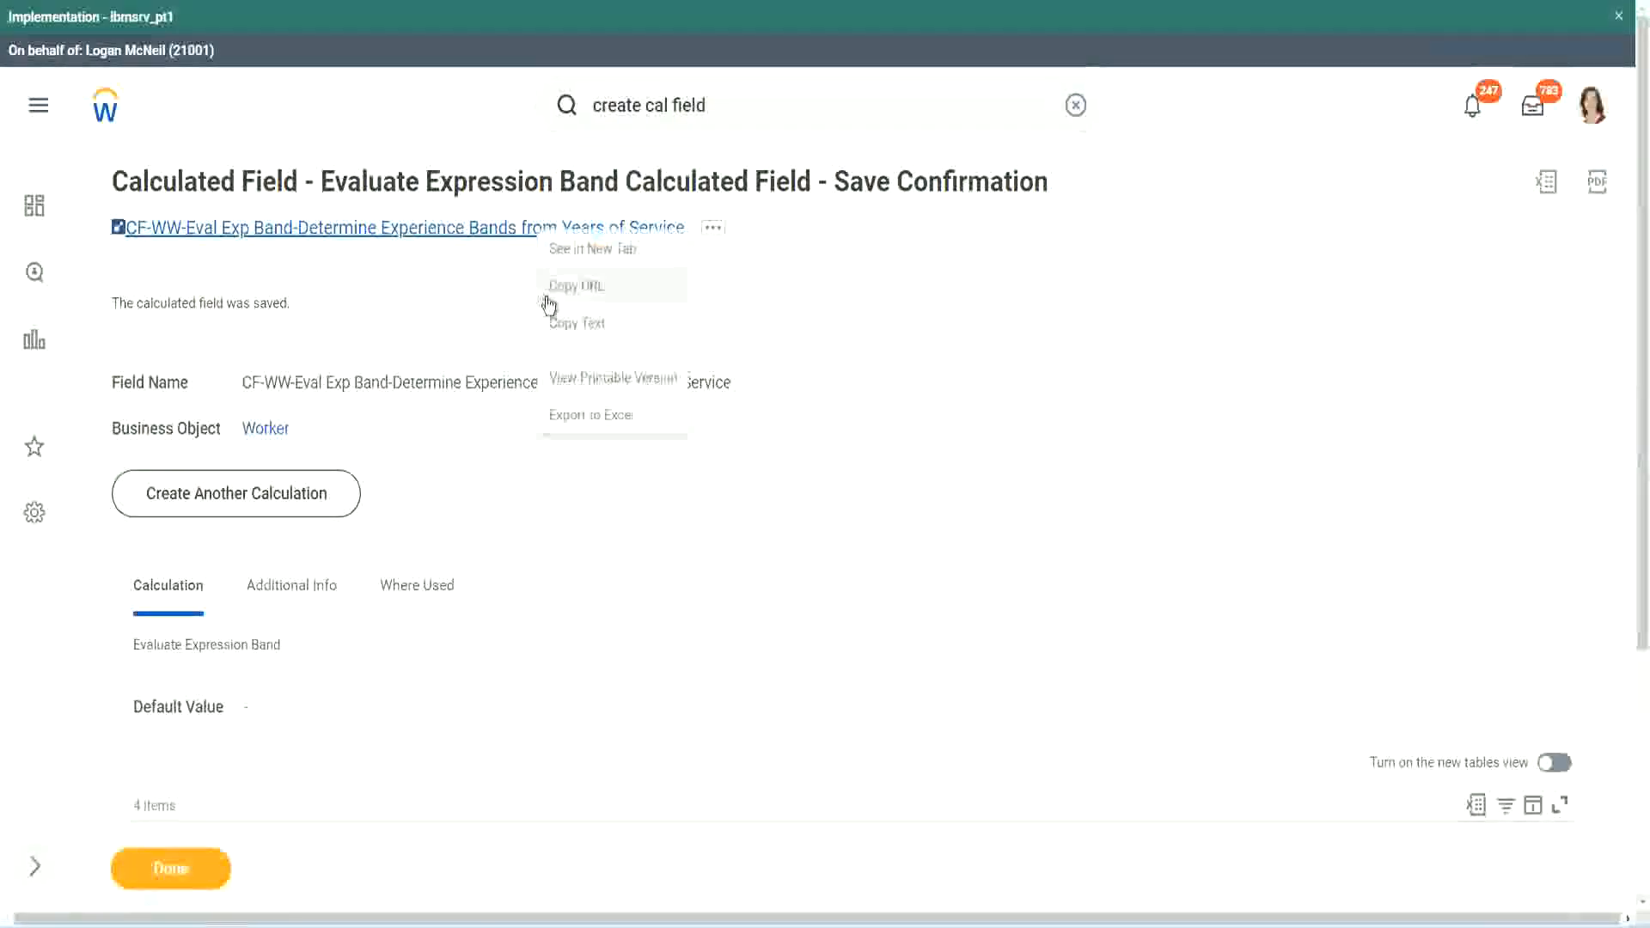
left_click(571, 325)
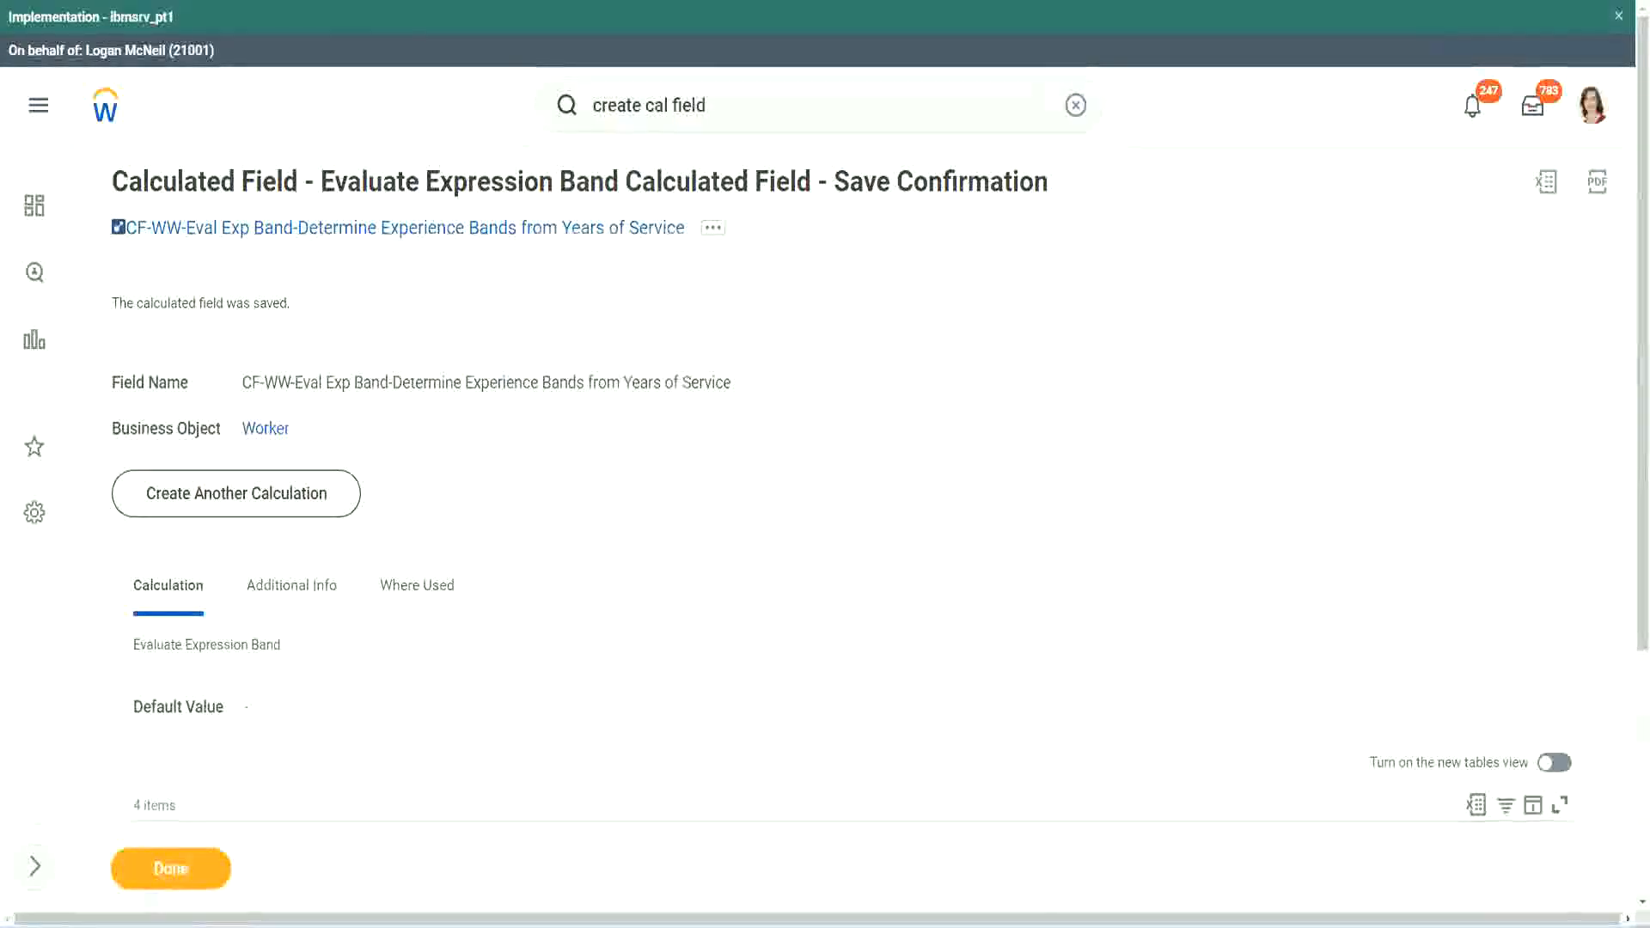
Review the saved field's conditions and return values, consulting the calculated field functions slide and the experience-band notes in Notepad++
scroll(545, 665, "down", 2)
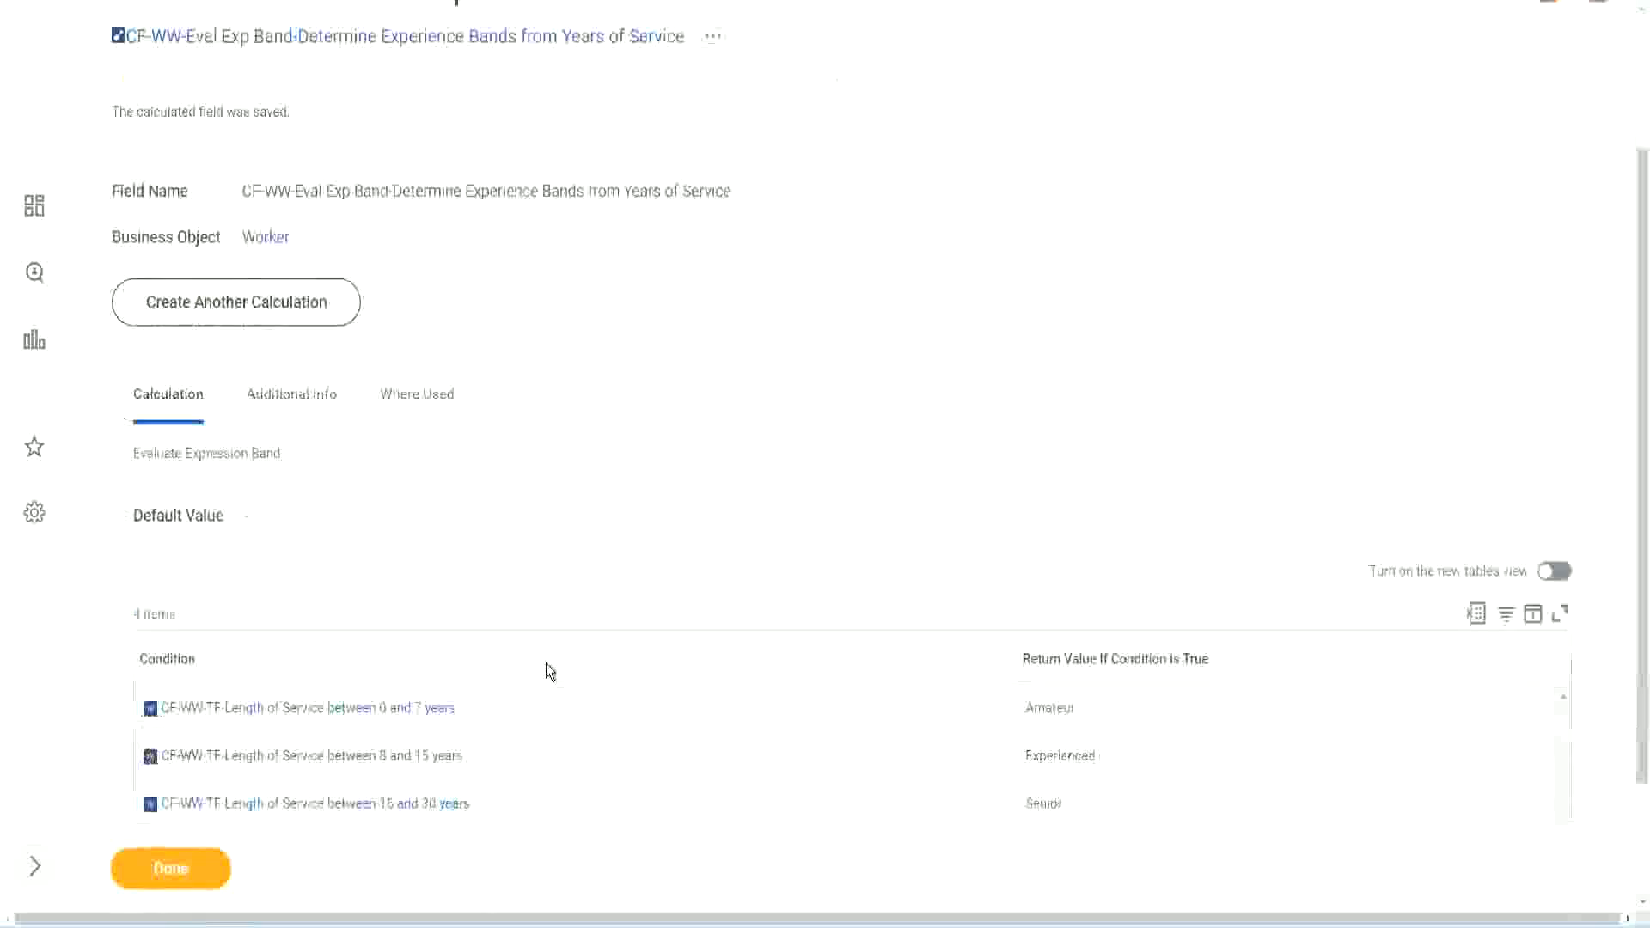
scroll(545, 663, "down", 1)
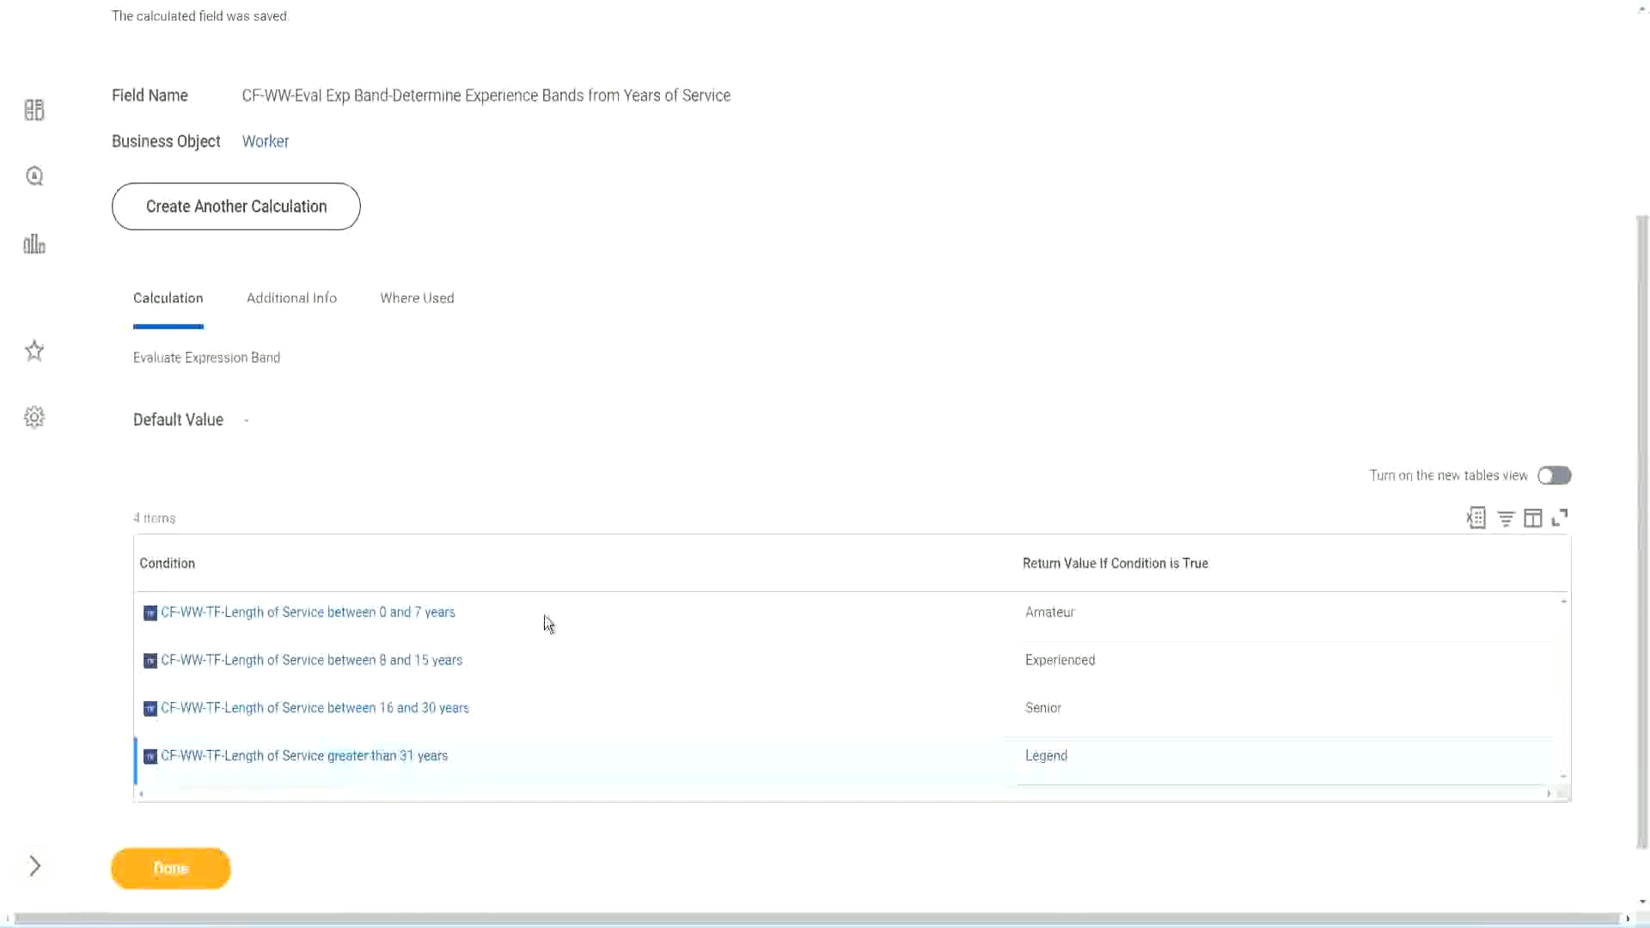
scroll(544, 615, "down", 1)
scroll(574, 384, "up", 2)
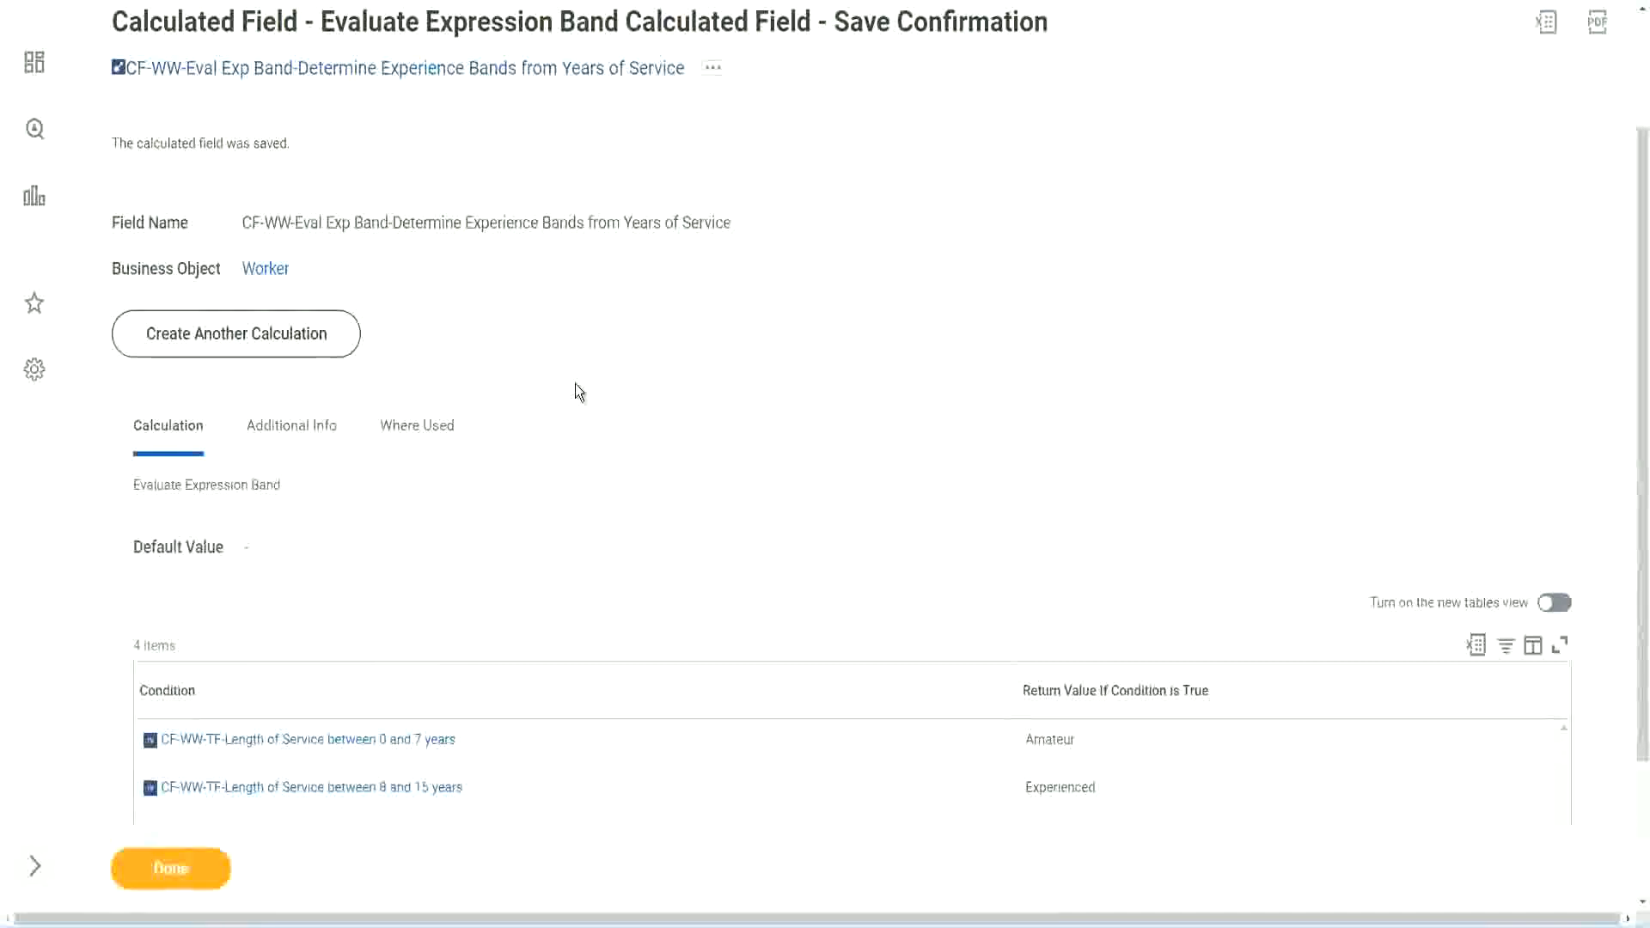
scroll(575, 383, "down", 2)
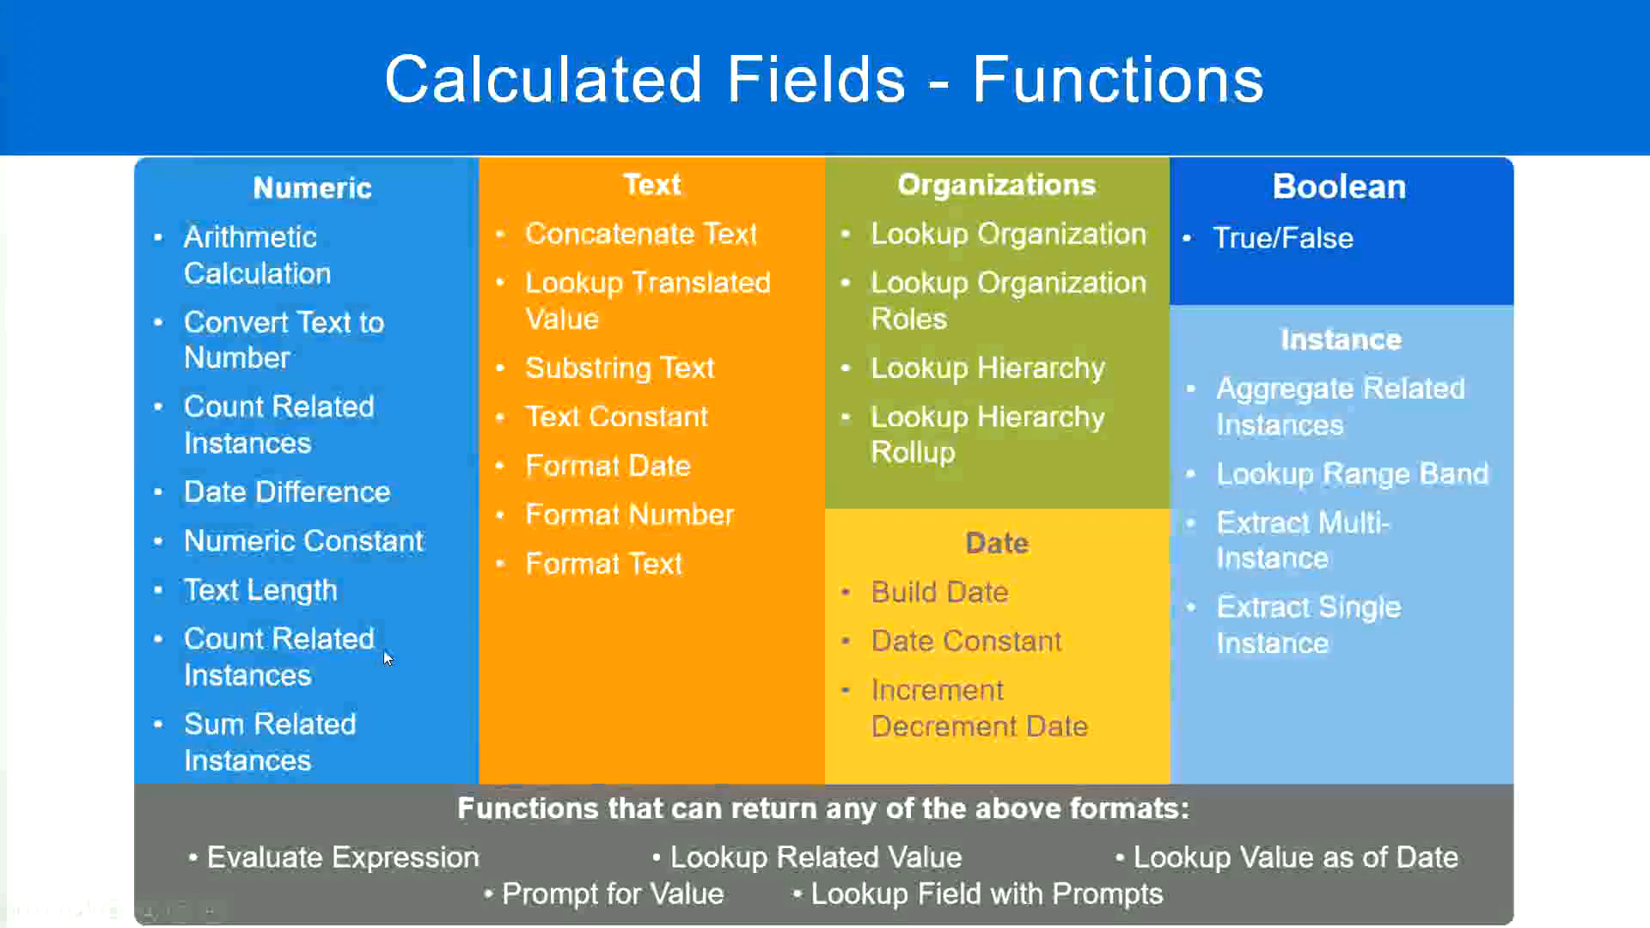
key("alt+Tab")
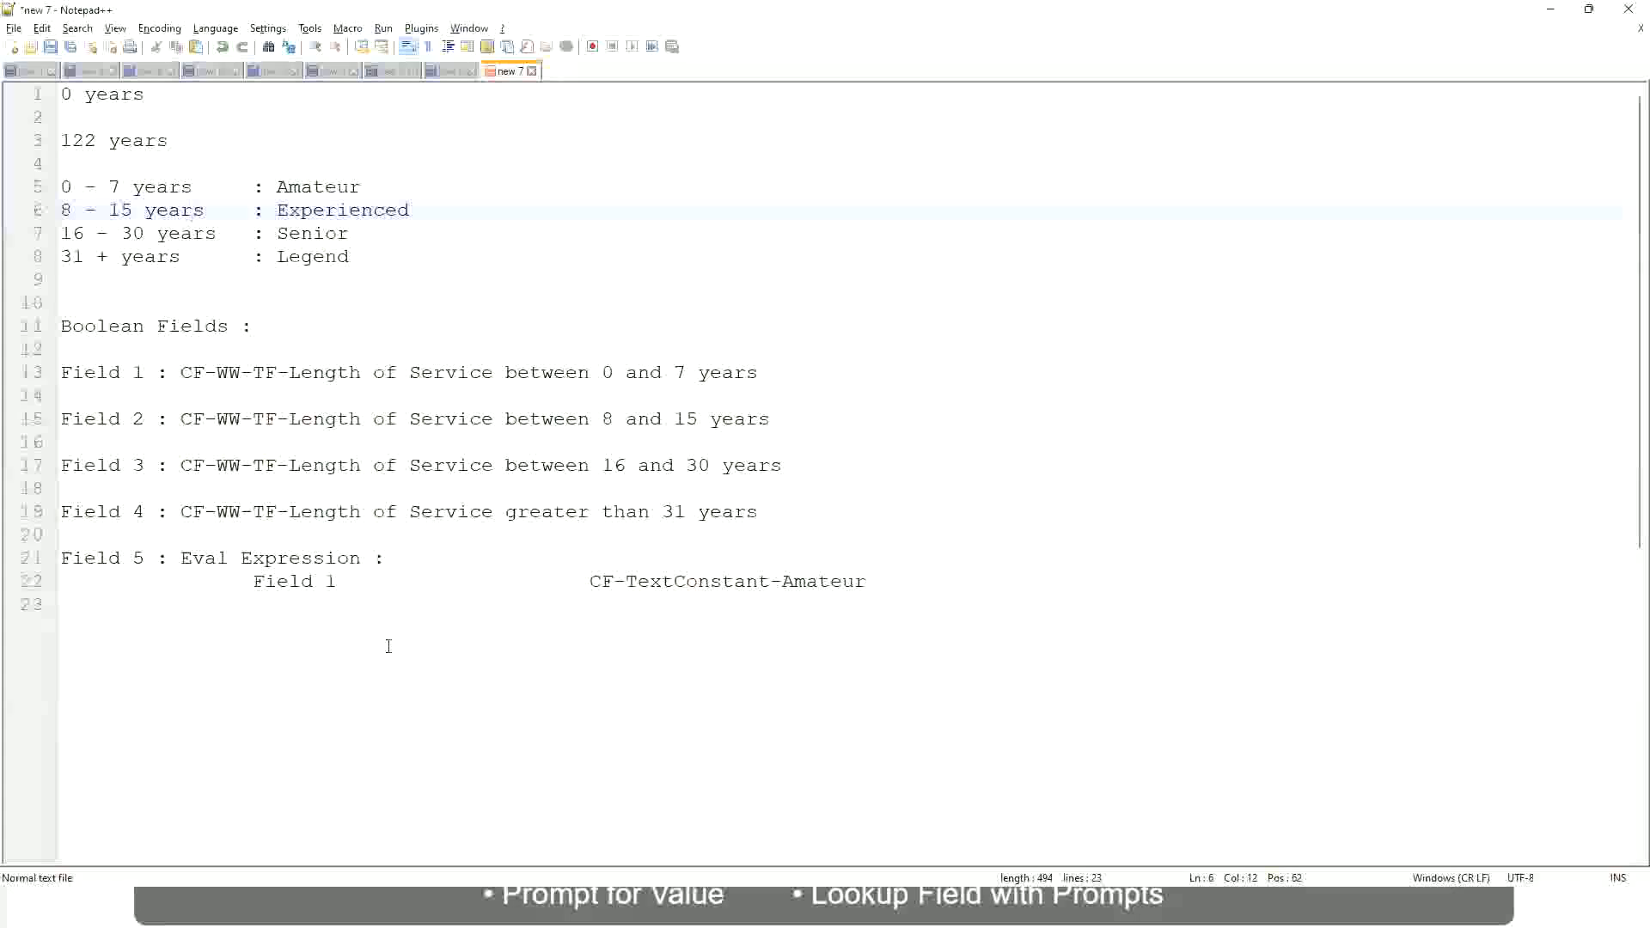
key("alt+Tab")
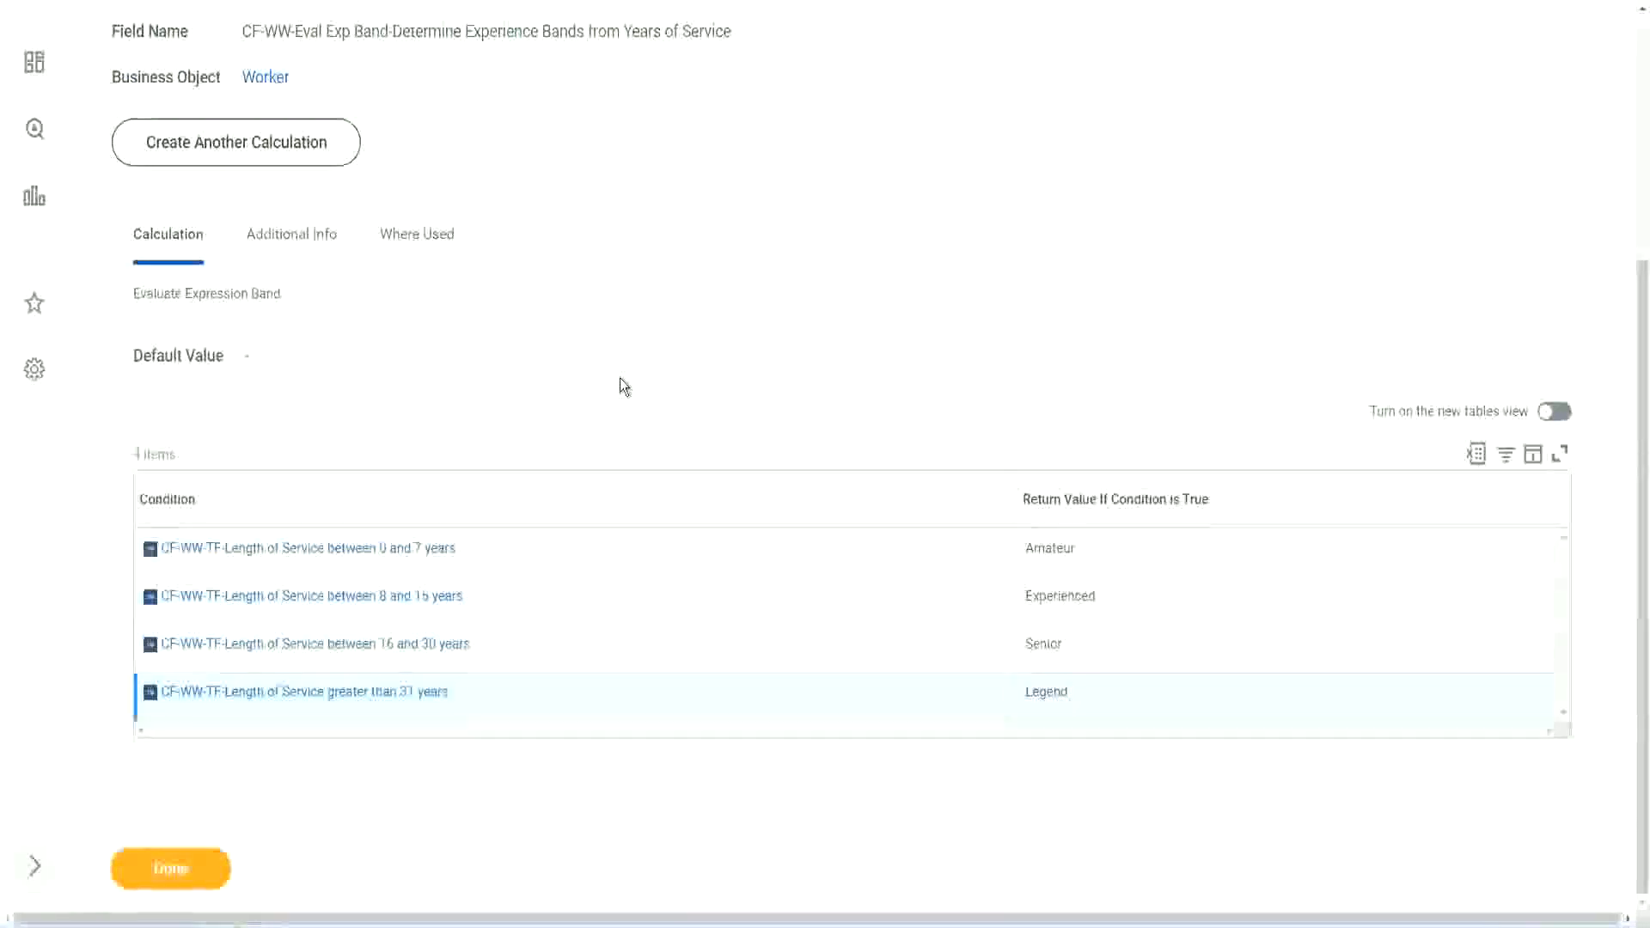
scroll(620, 378, "up", 1)
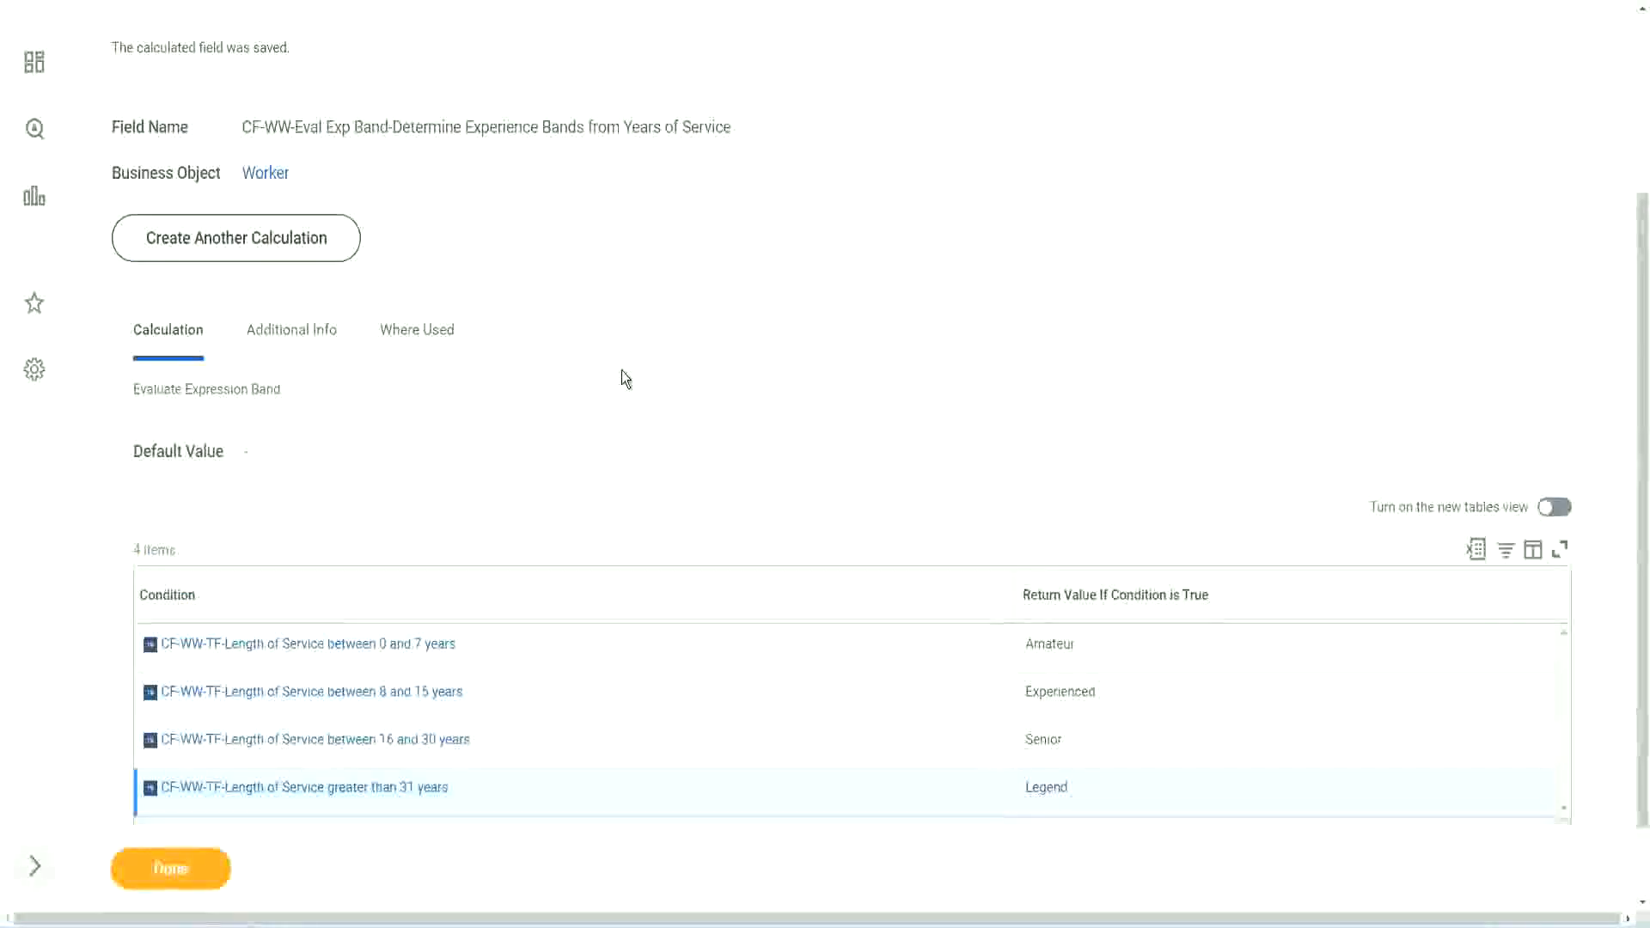
scroll(622, 378, "up", 3)
scroll(622, 378, "down", 4)
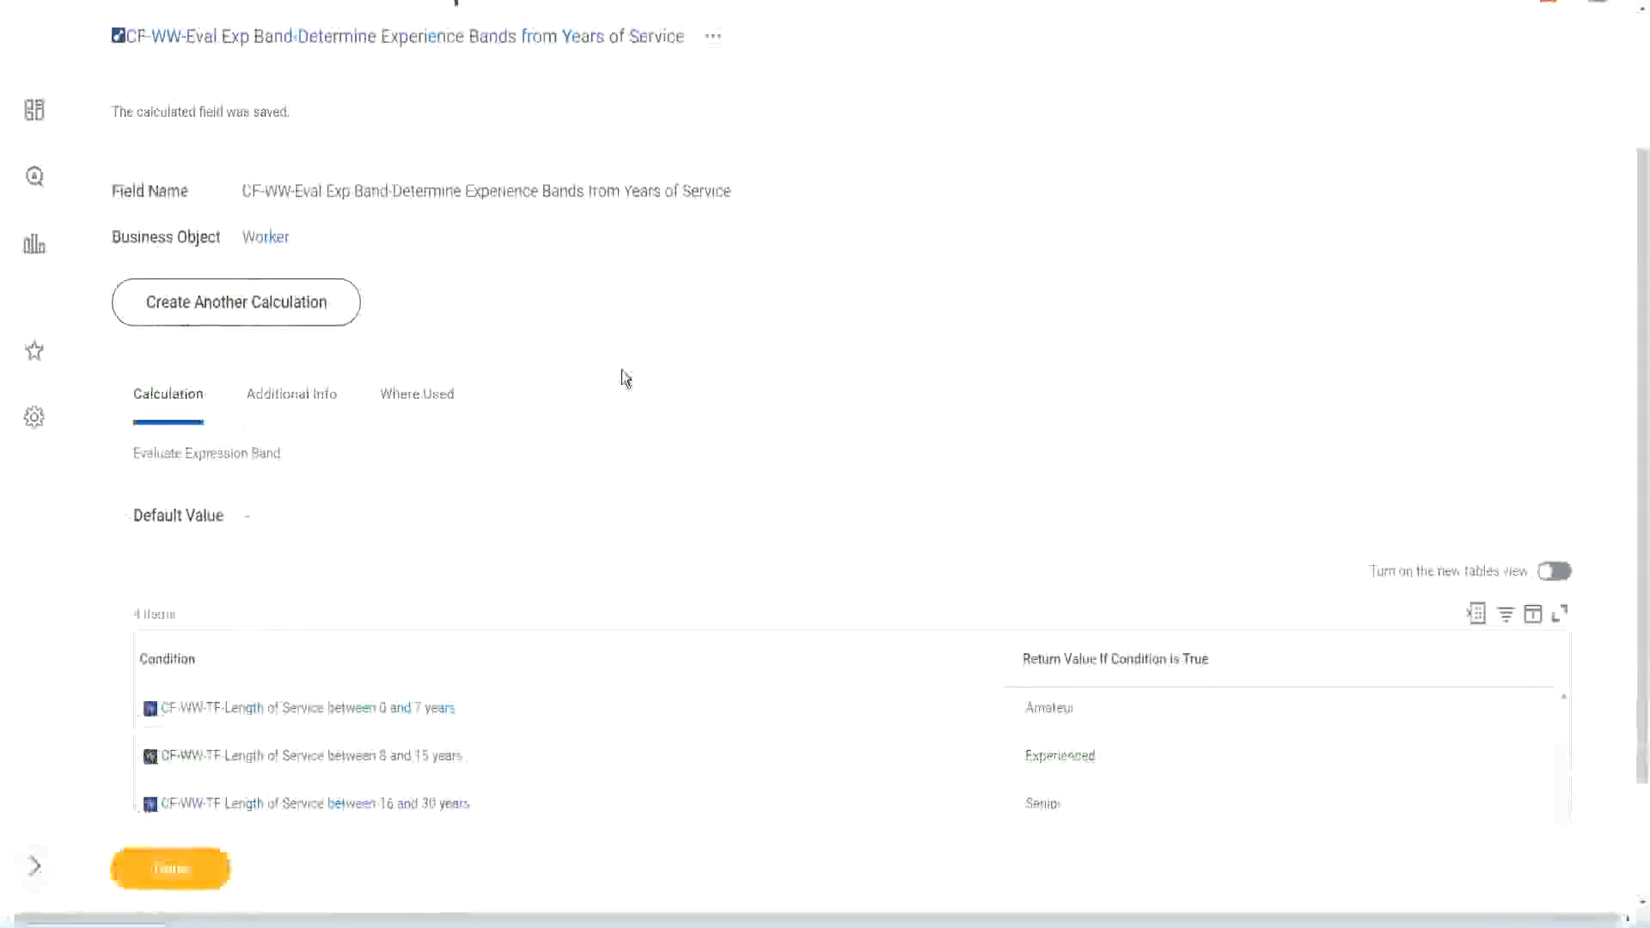
Finish the calculated field confirmation and open the custom report WW Employee Details for editing
left_click(189, 866)
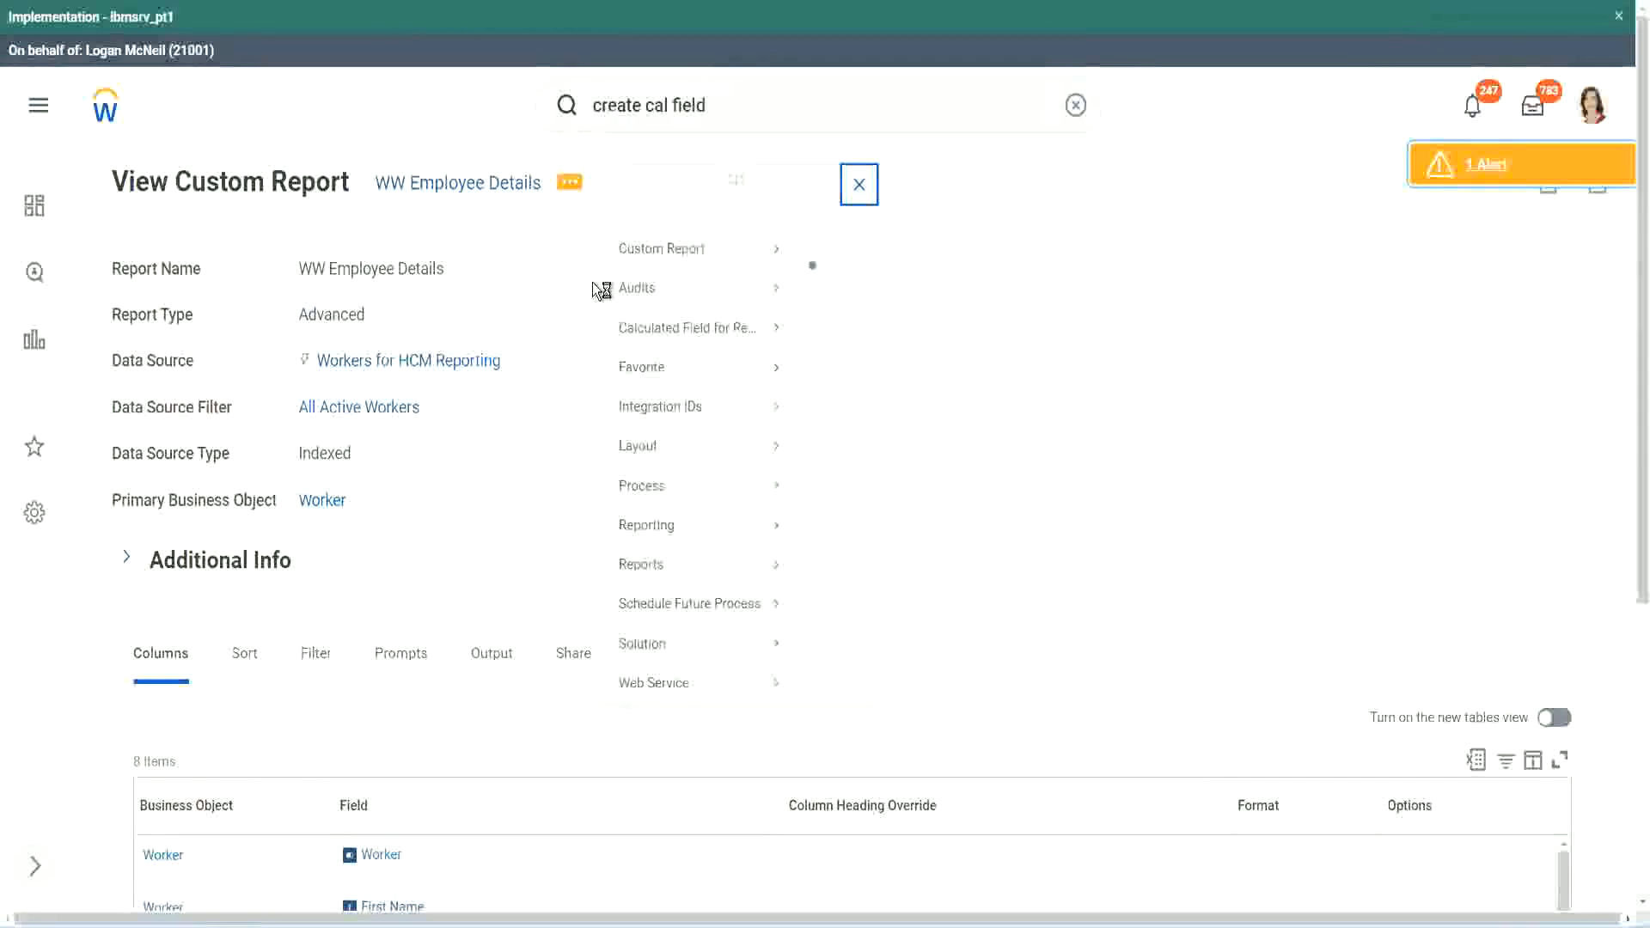
mouse_move(699, 276)
left_click(835, 278)
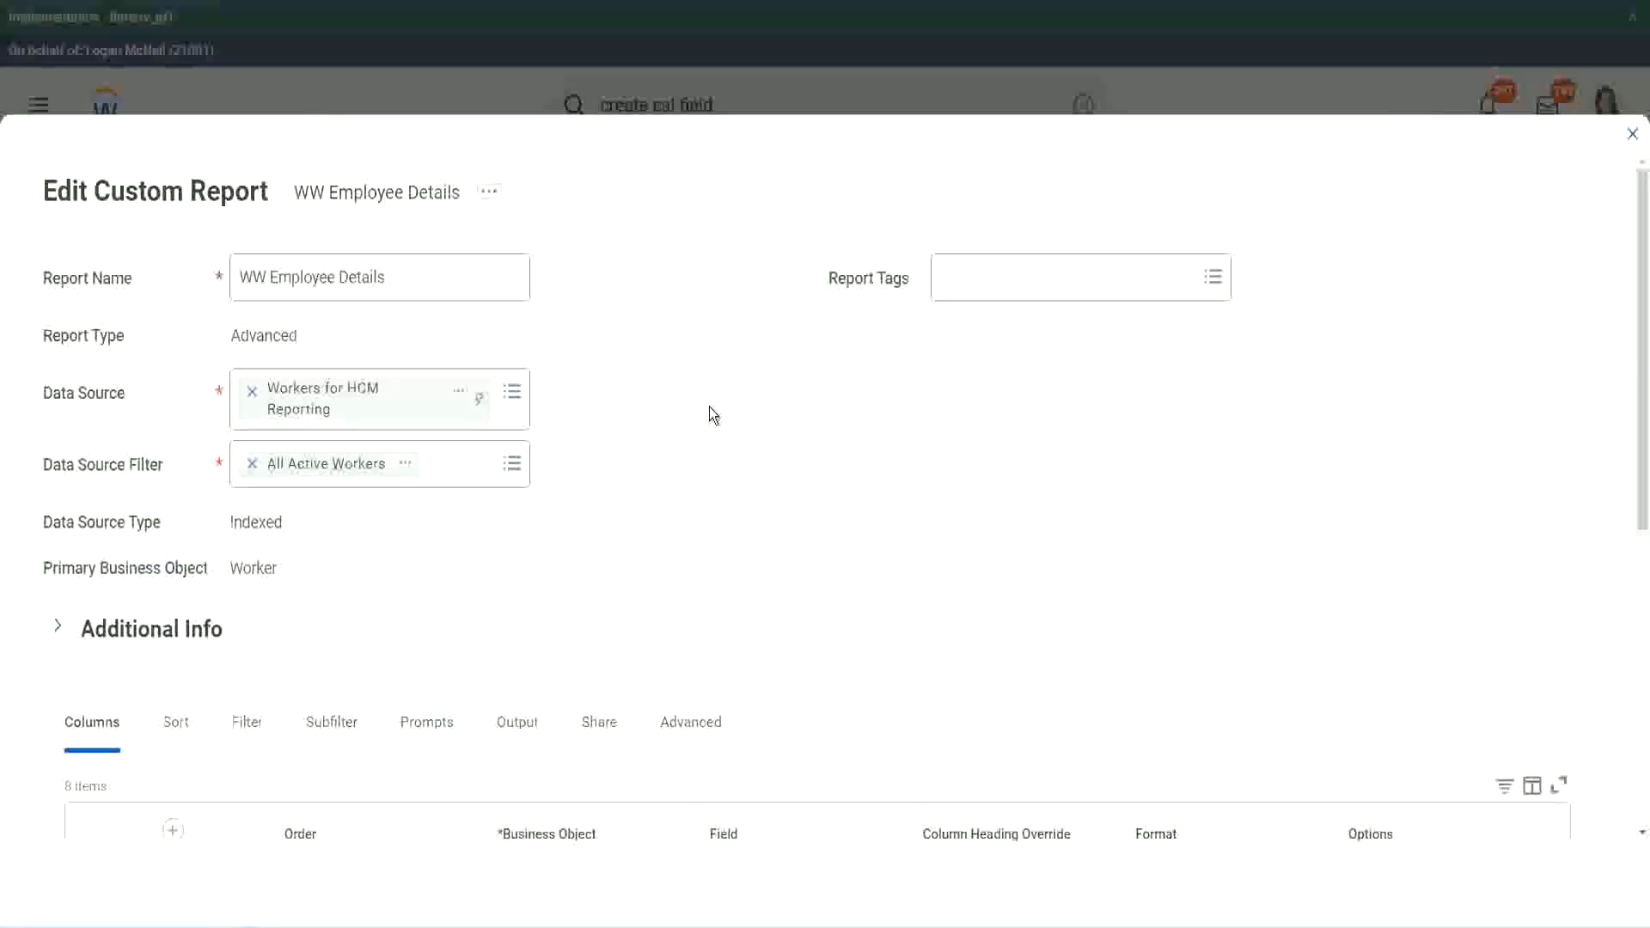
Add an empty Worker row below the Experience Bands row in the report's columns
scroll(708, 405, "down", 9)
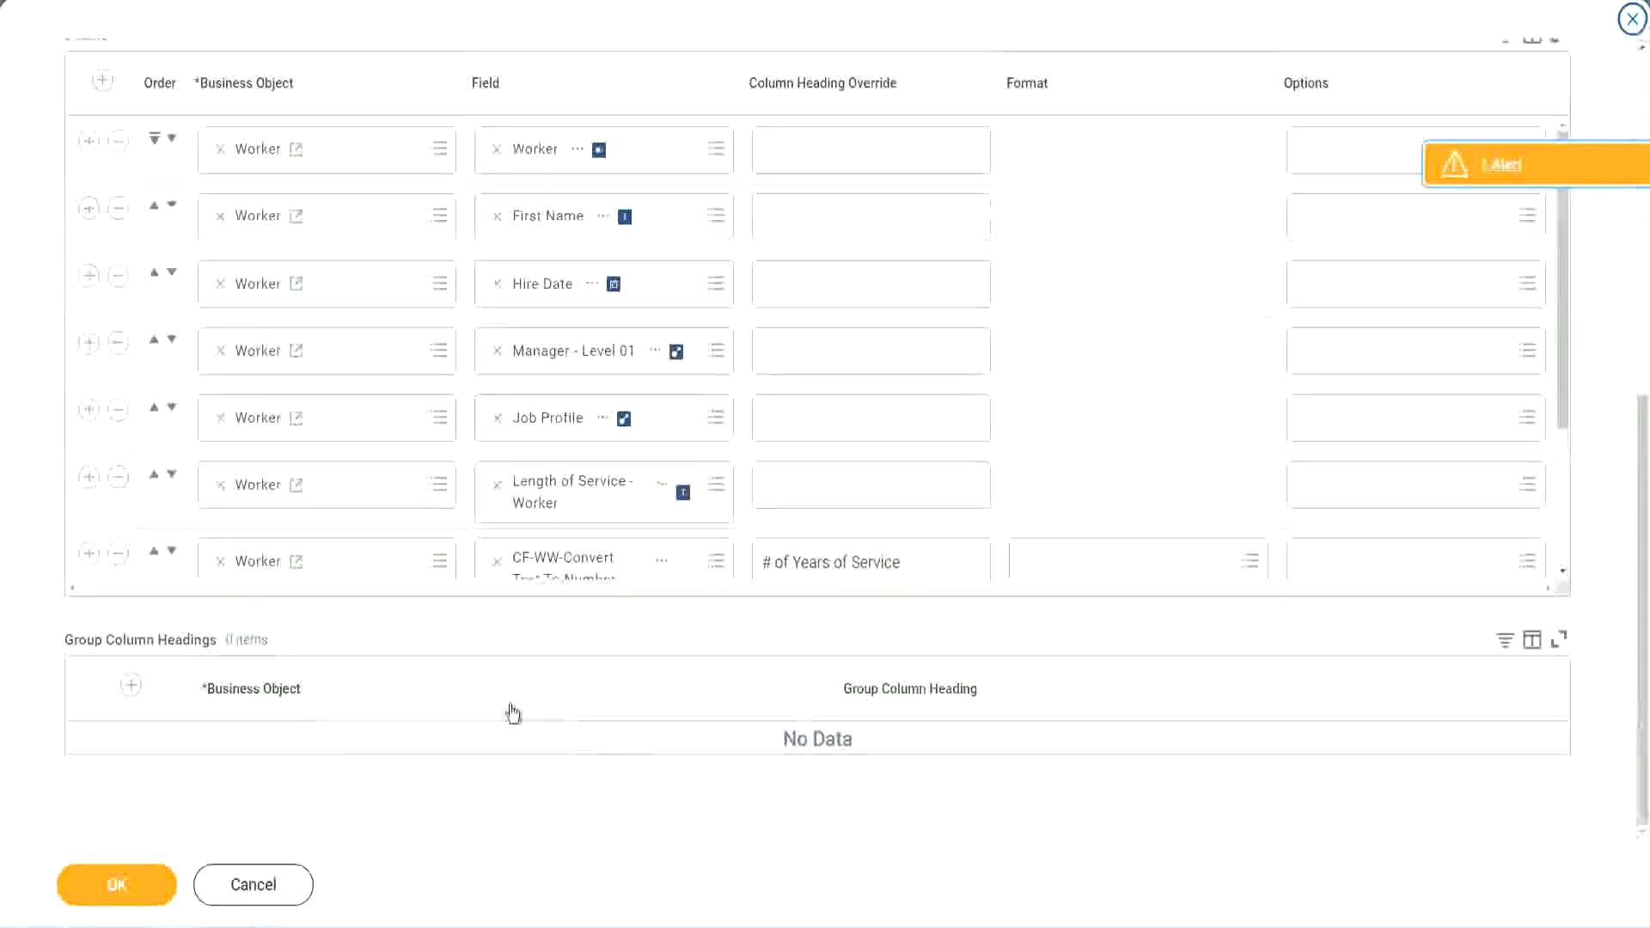
scroll(292, 473, "down", 3)
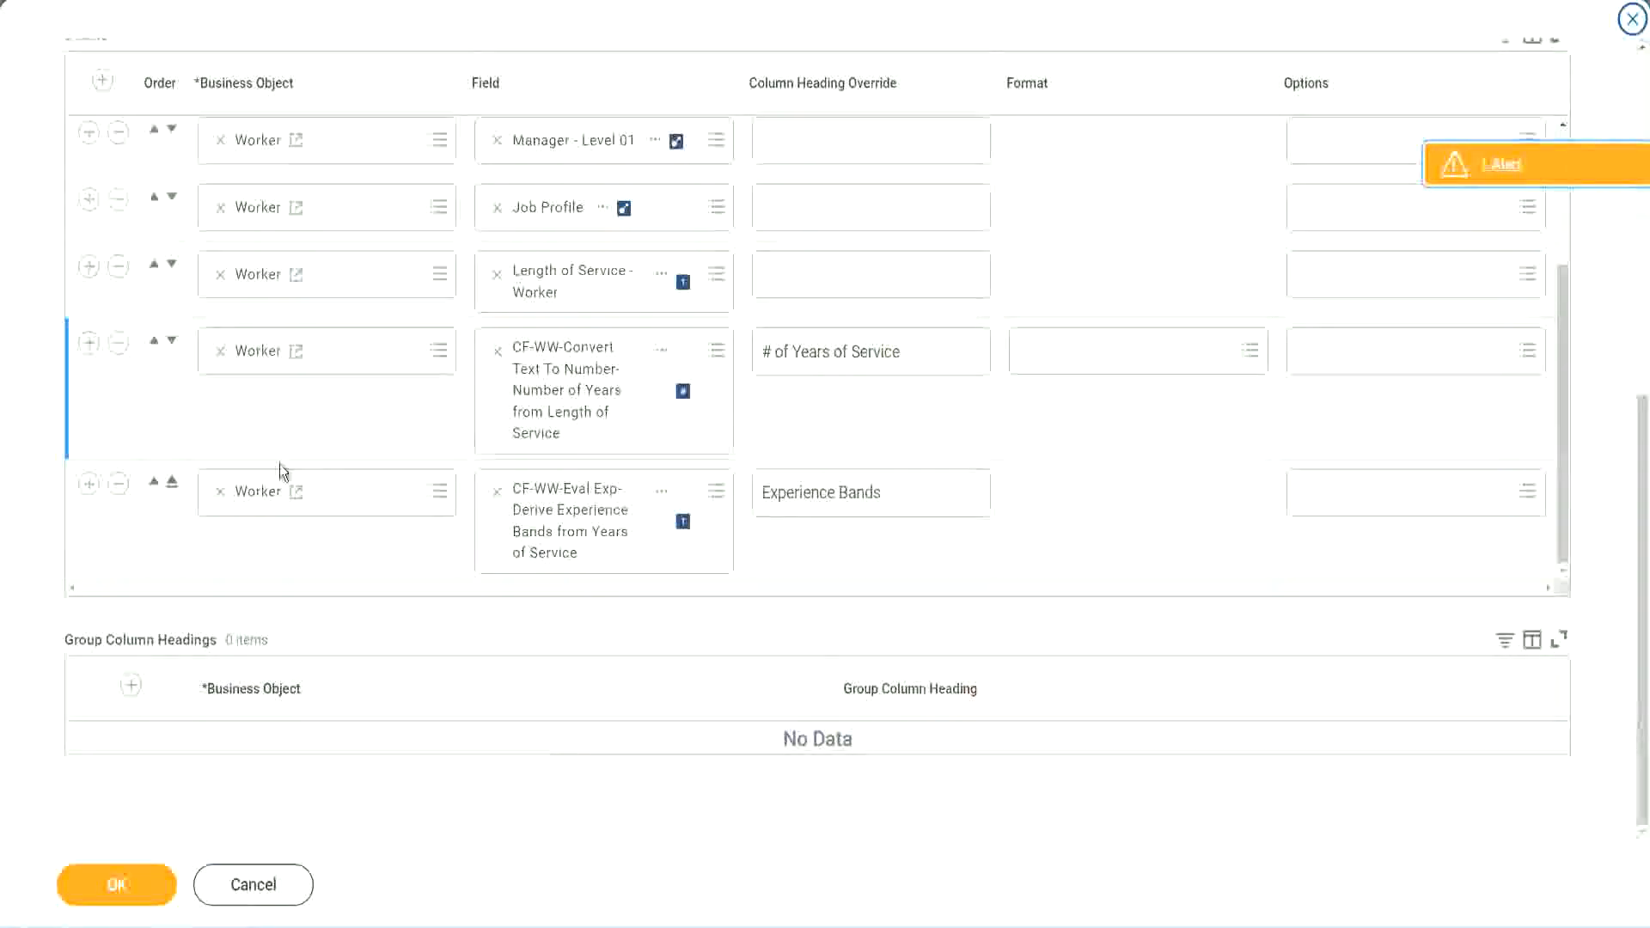
left_click(89, 483)
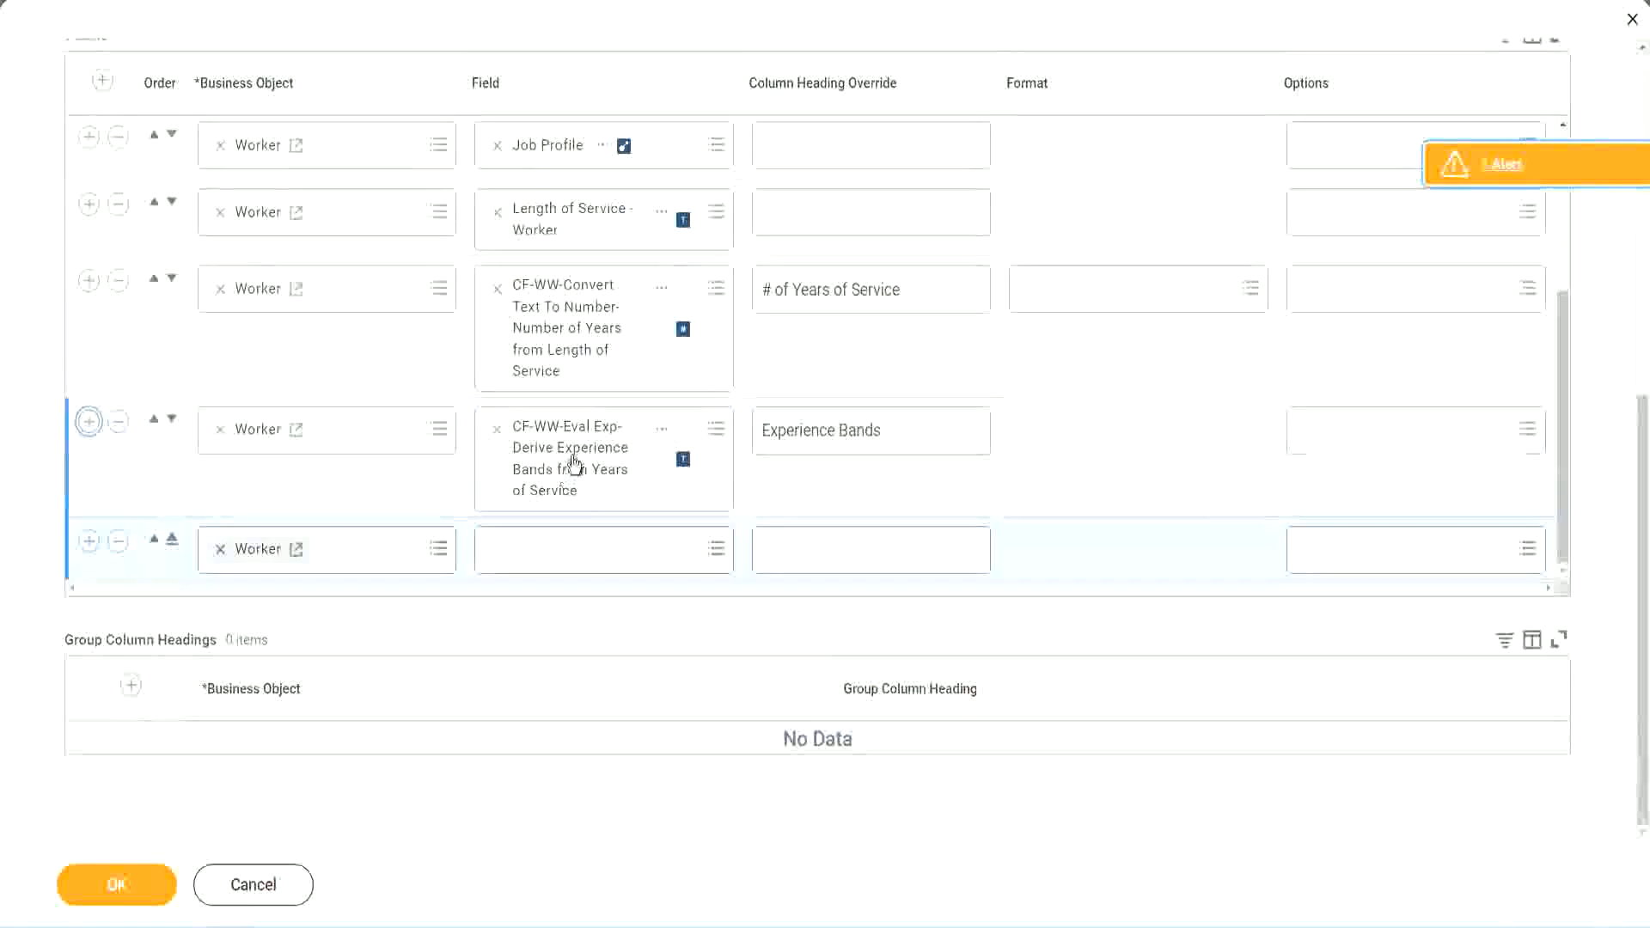
Search for "CF-WW-Eval Exp Band" and set the new row's field to CF-WW-Eval Exp Band-Determine Experience Bands from Years of Service
right_click(578, 466)
left_click(622, 551)
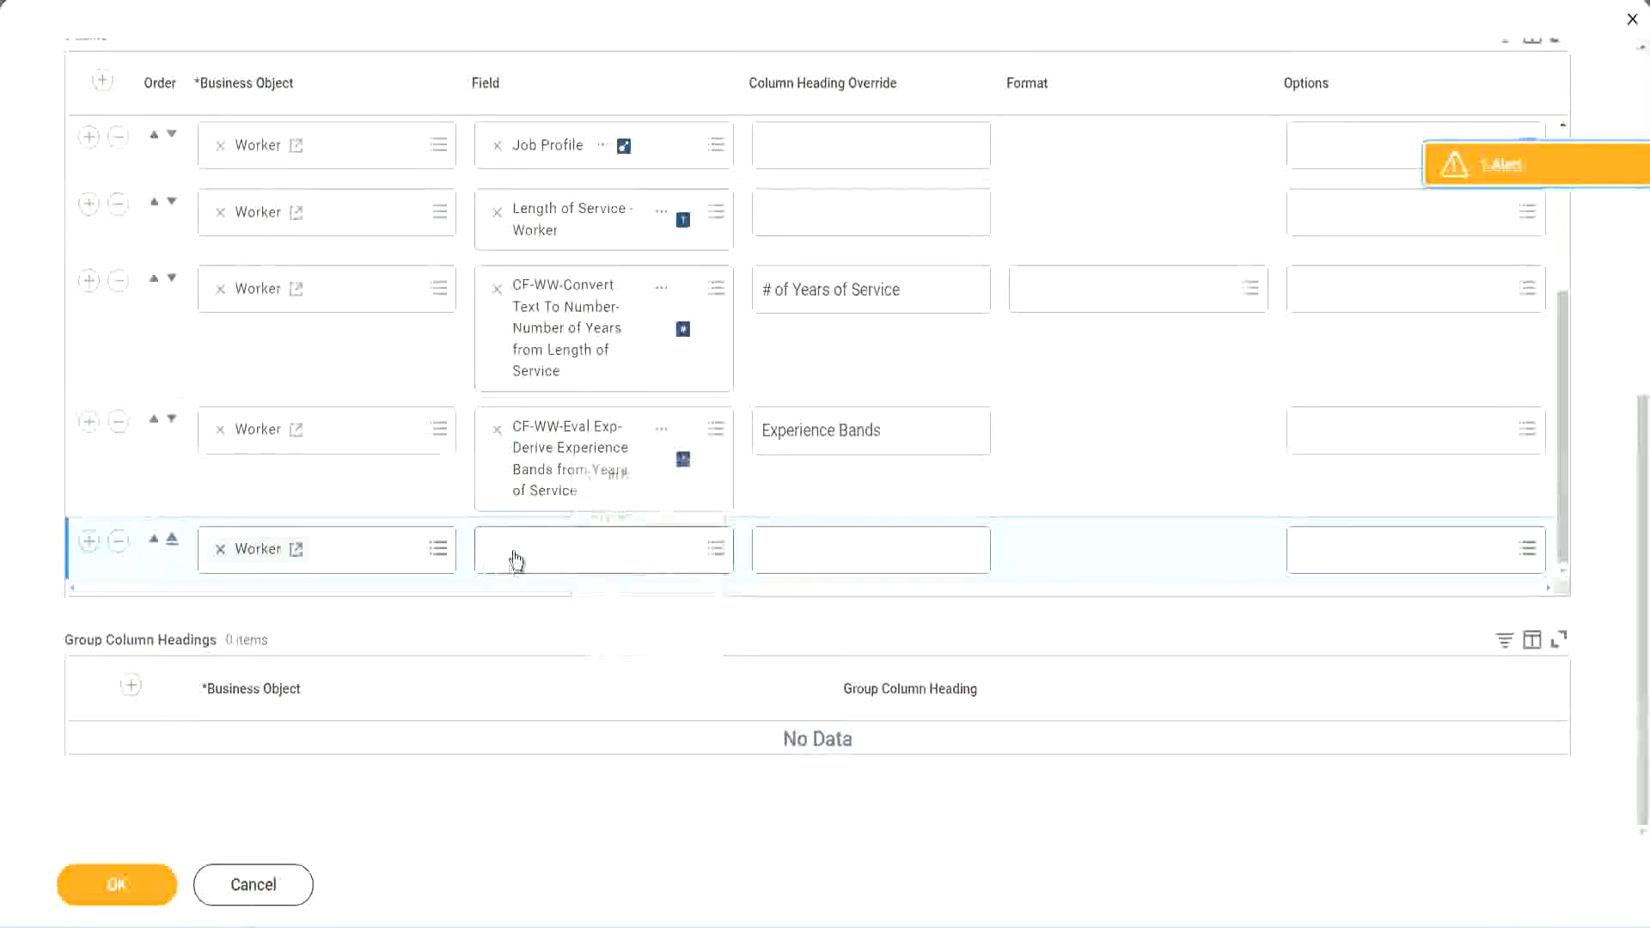
left_click(601, 560)
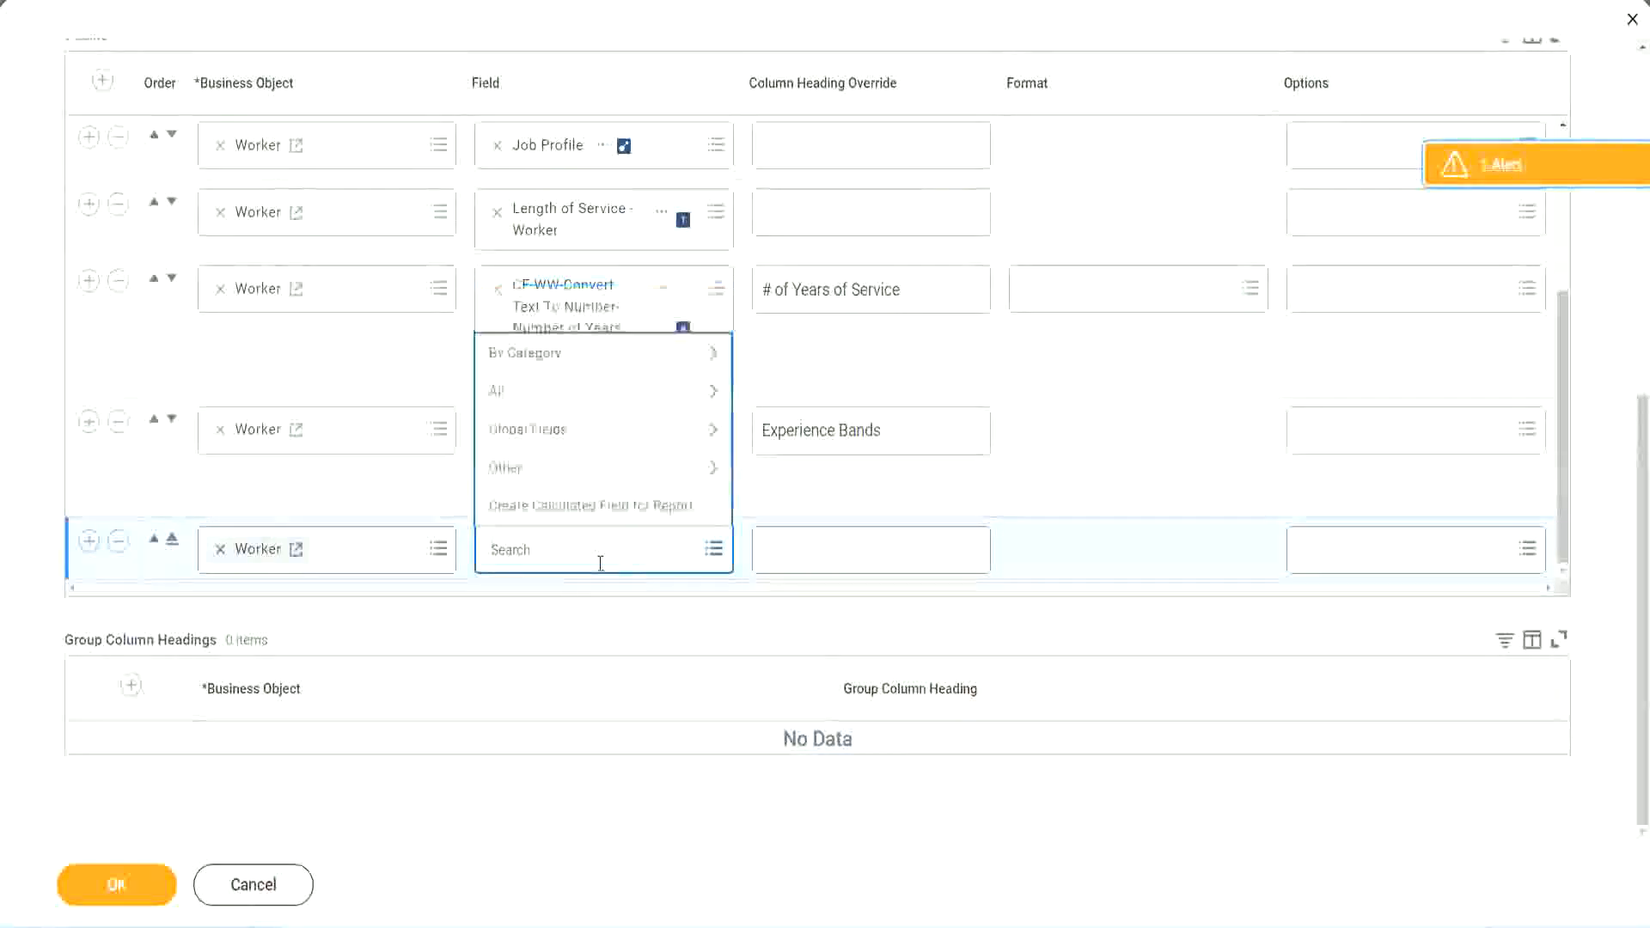
key("ctrl+v")
left_click_drag(603, 545, 421, 547)
left_click(585, 550)
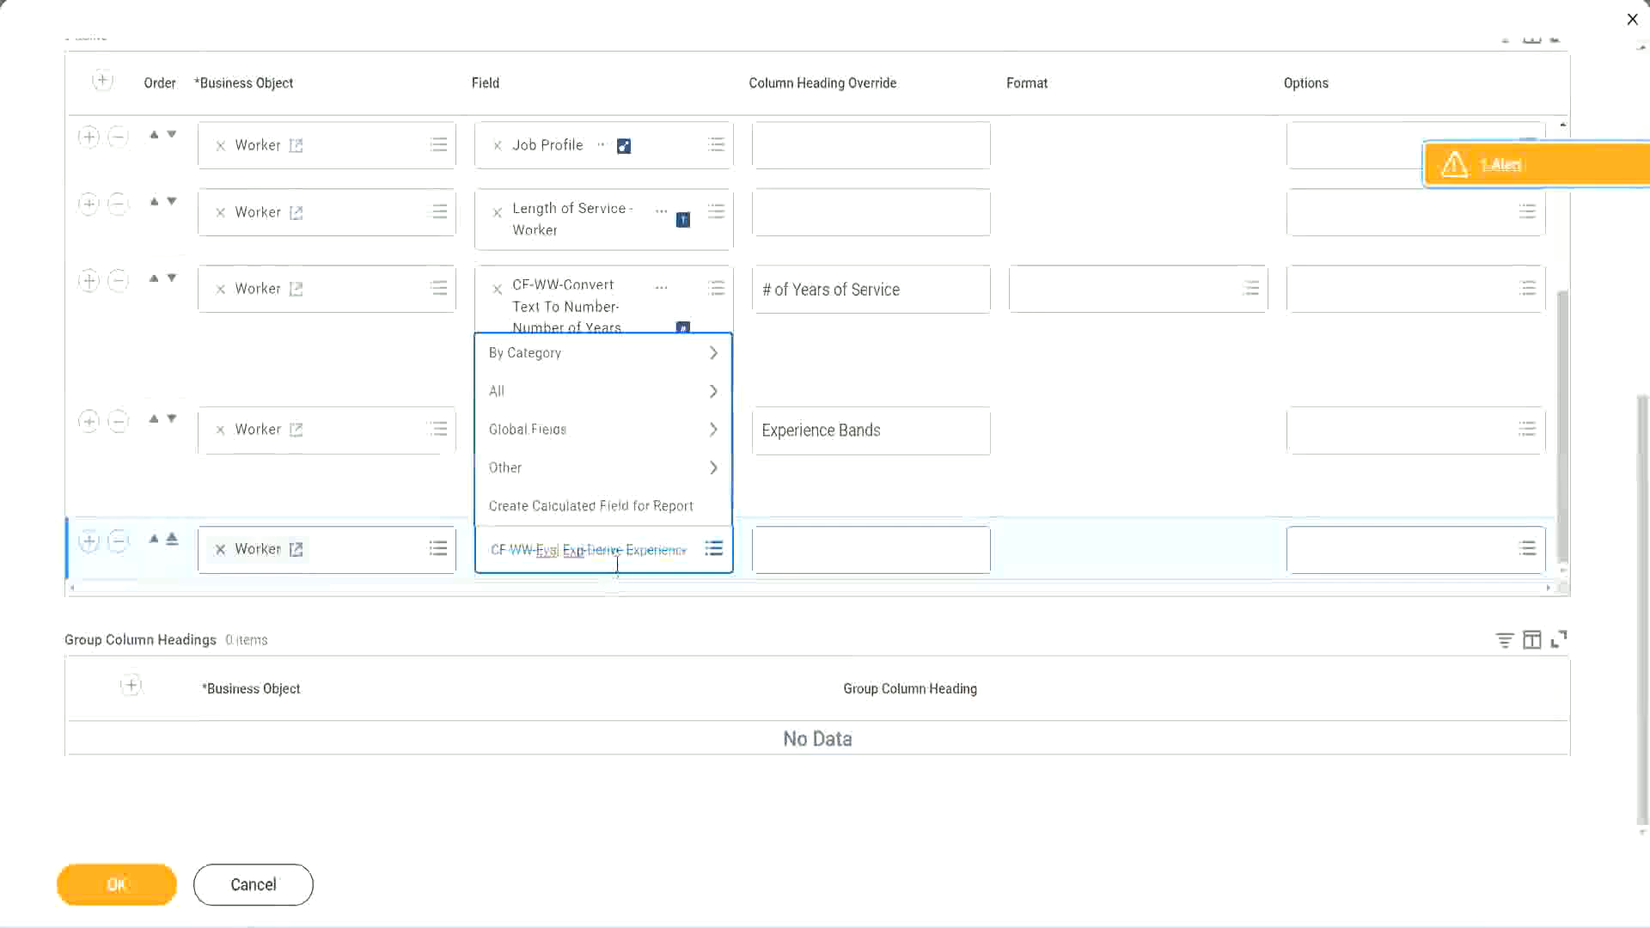
type("Bands")
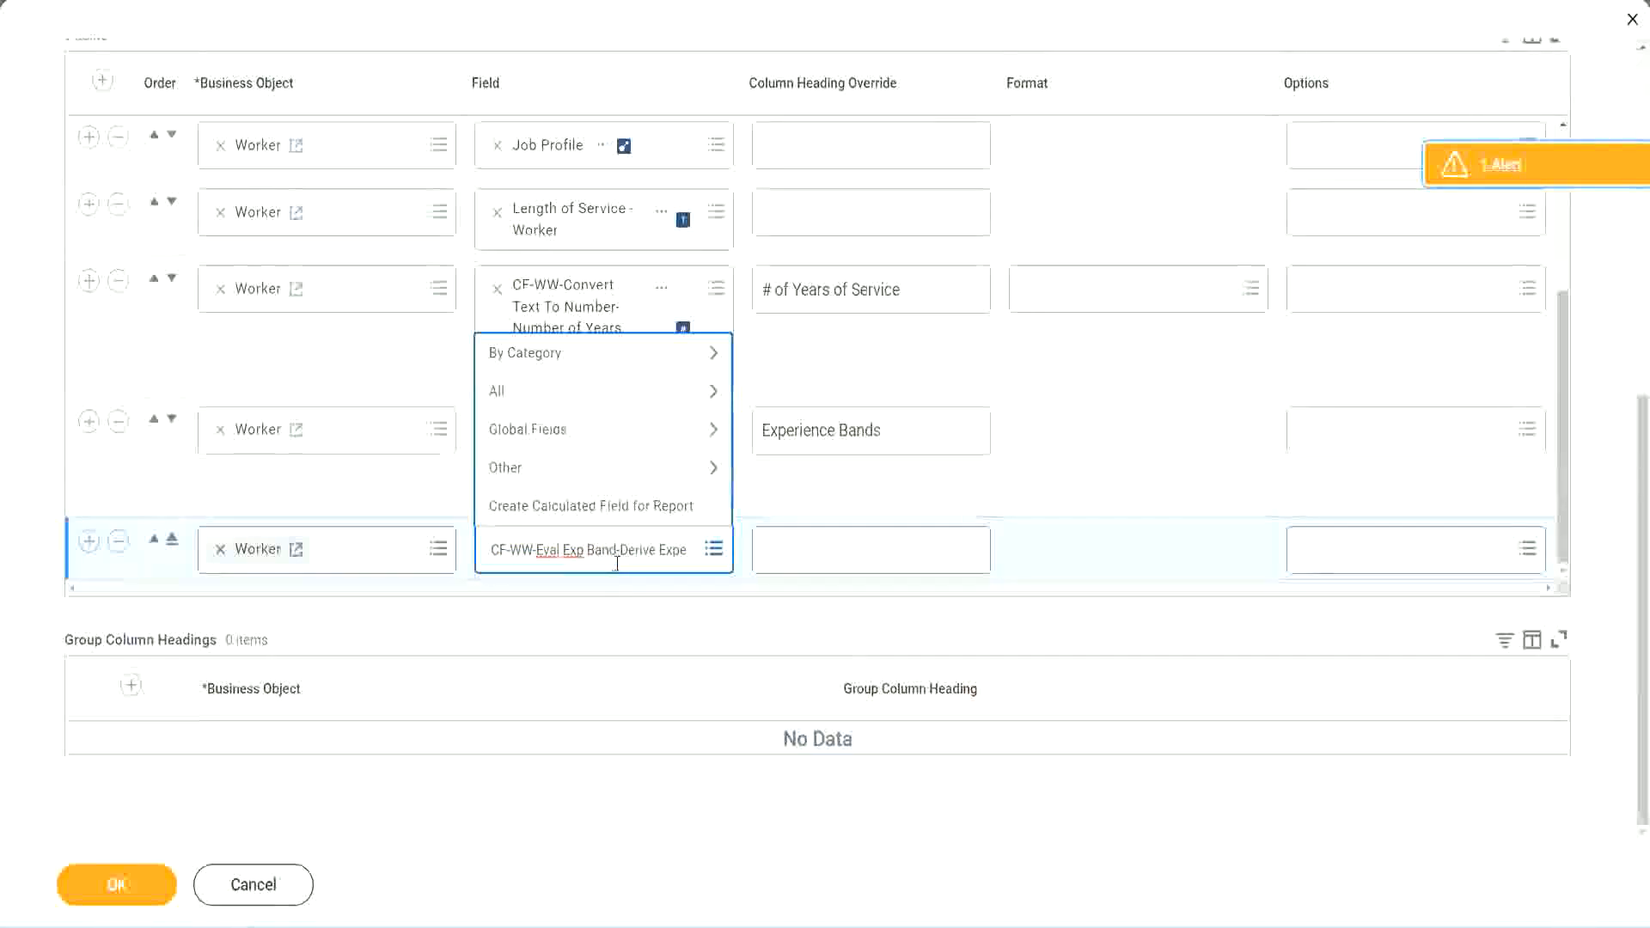
key("BackSpace")
key("Delete")
key("Delete")
key("Delete")
key("Delete")
key("Delete")
key("Delete")
key("Delete")
key("Delete")
key("Delete")
key("Delete")
key("Delete")
key("Delete")
key("Delete")
key("Delete")
key("Delete")
key("Delete")
key("Delete")
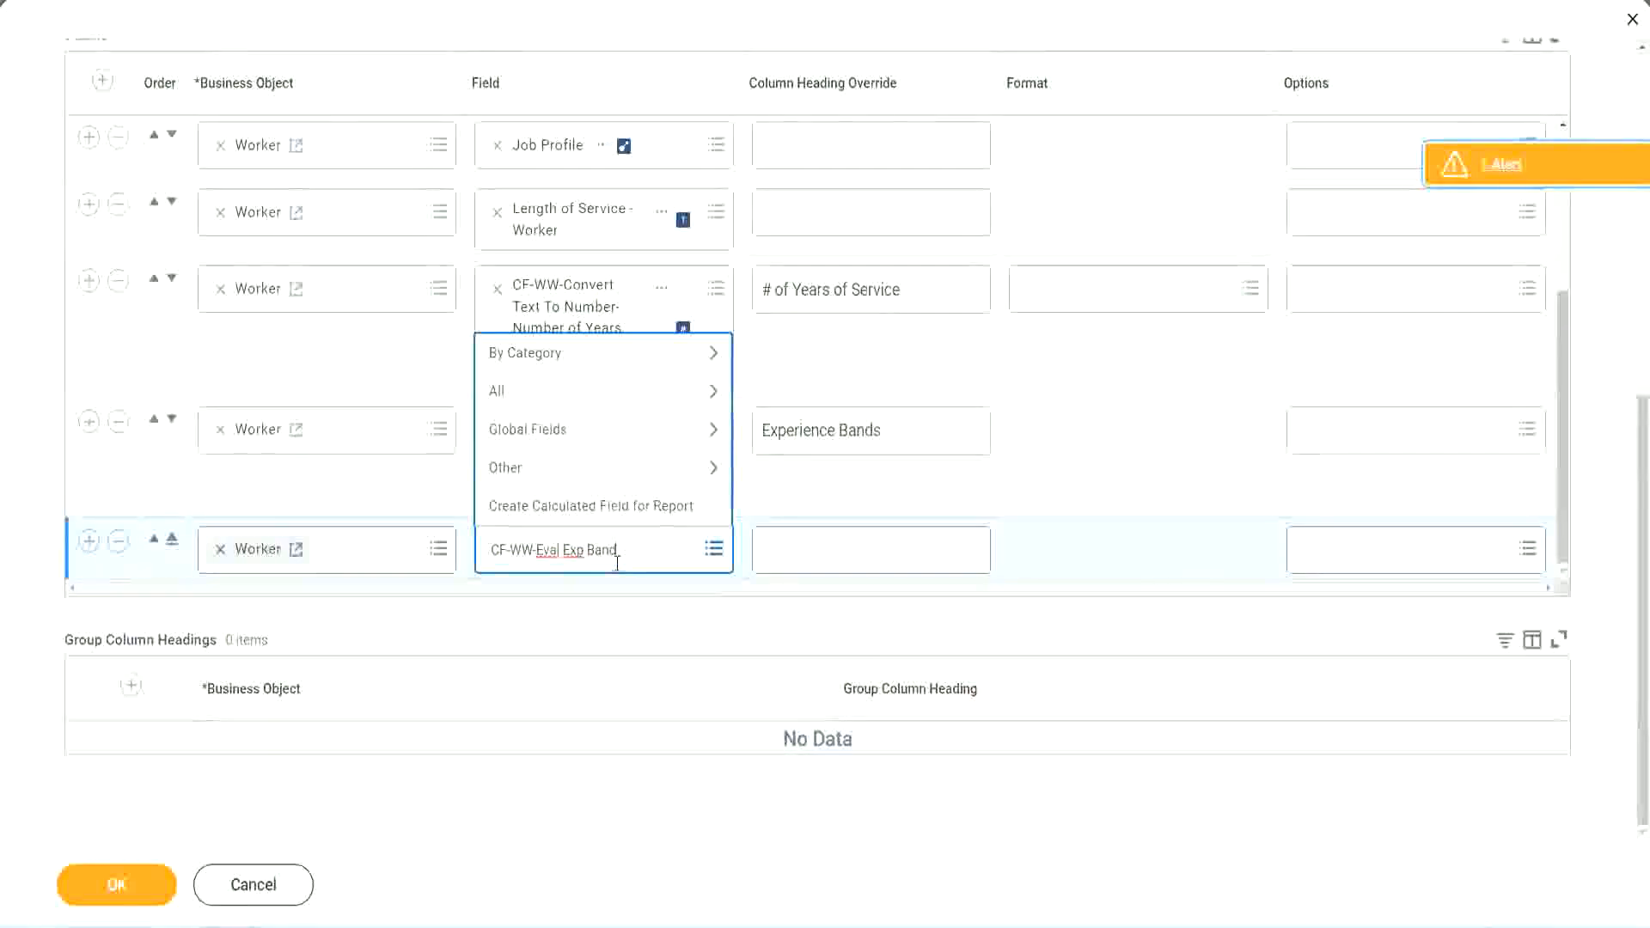
key("Return")
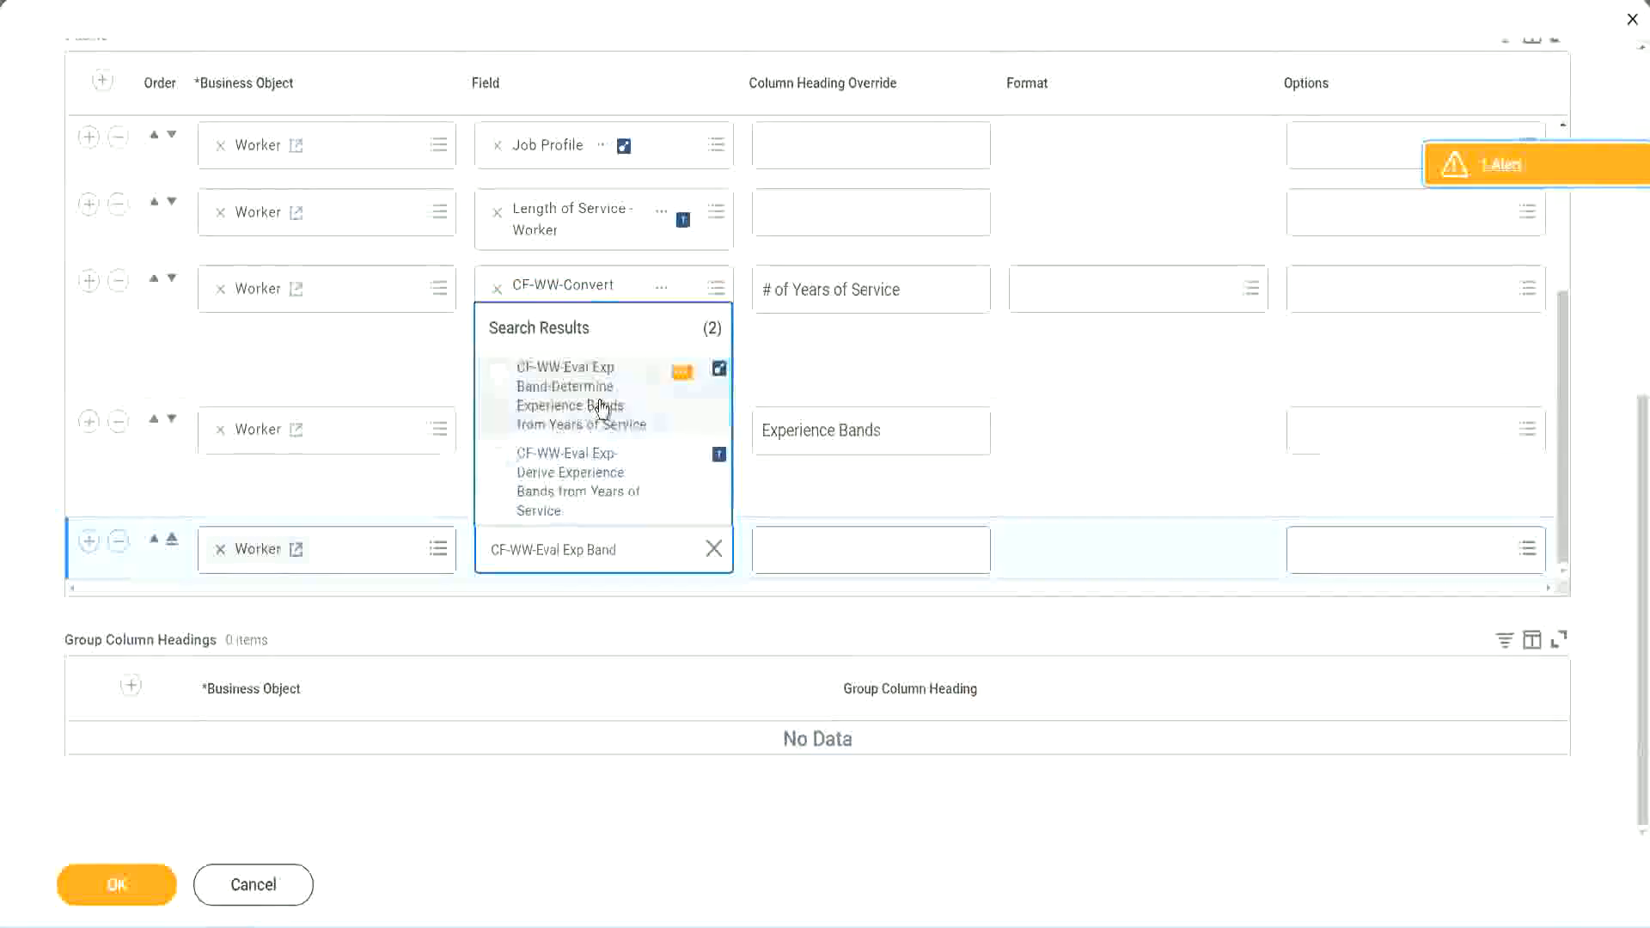
left_click(602, 406)
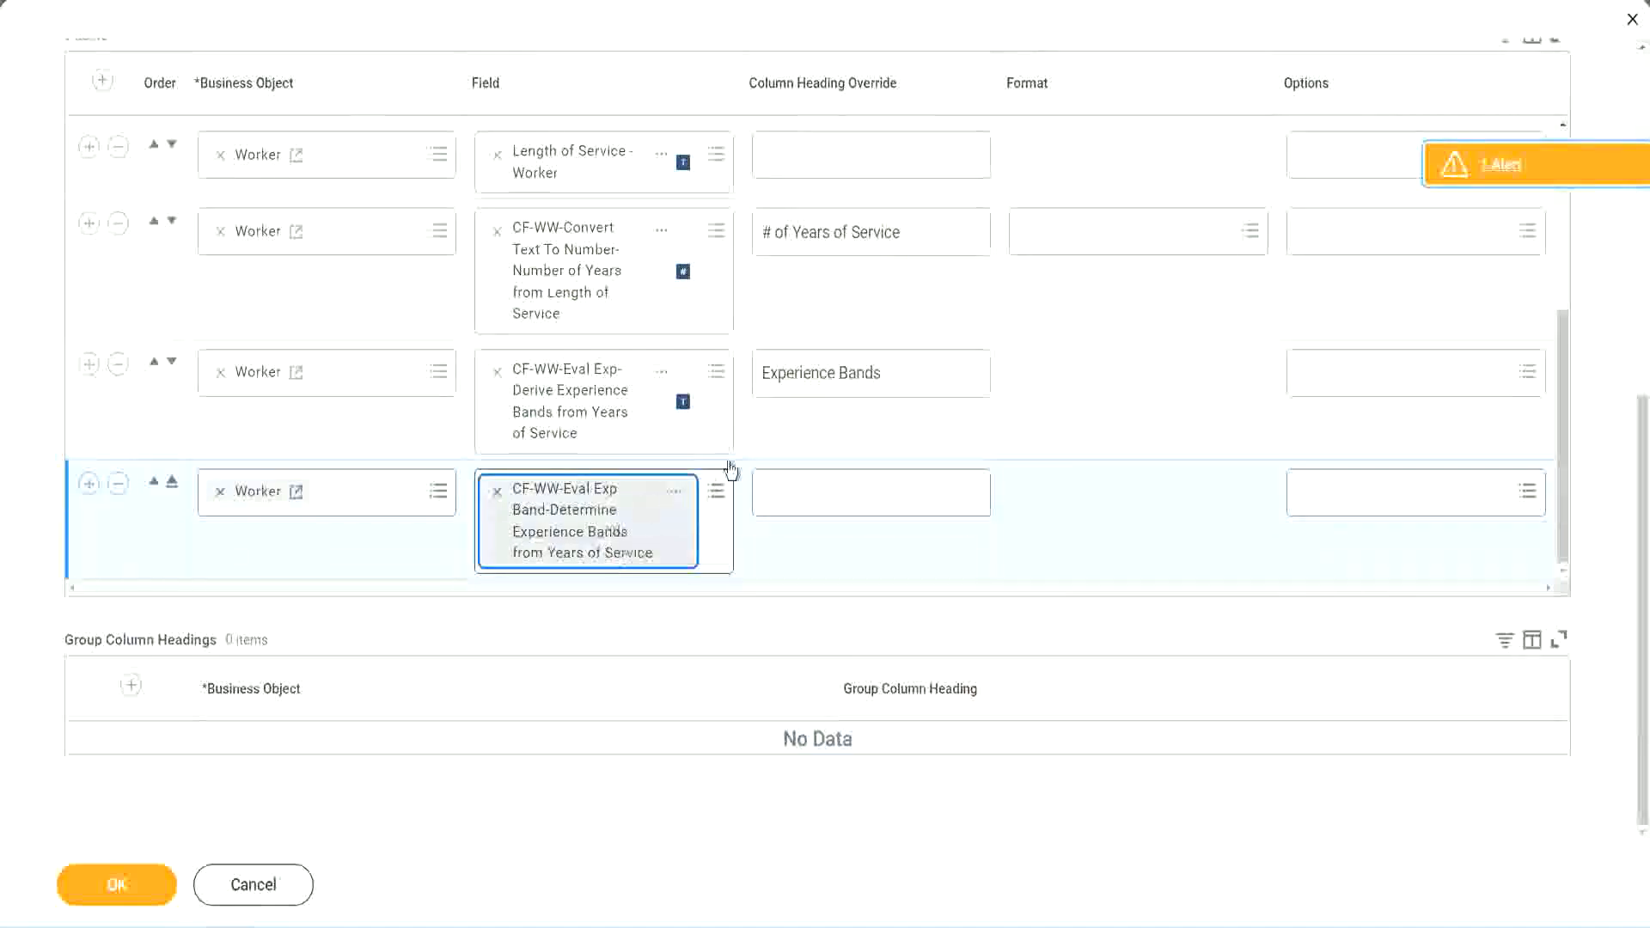
Set the column heading override of the CF-WW-Eval Exp Band row to "Experience Bands (Eval Exp Bands)", reusing the heading text from the row above
left_click(907, 373)
key("ctrl+c")
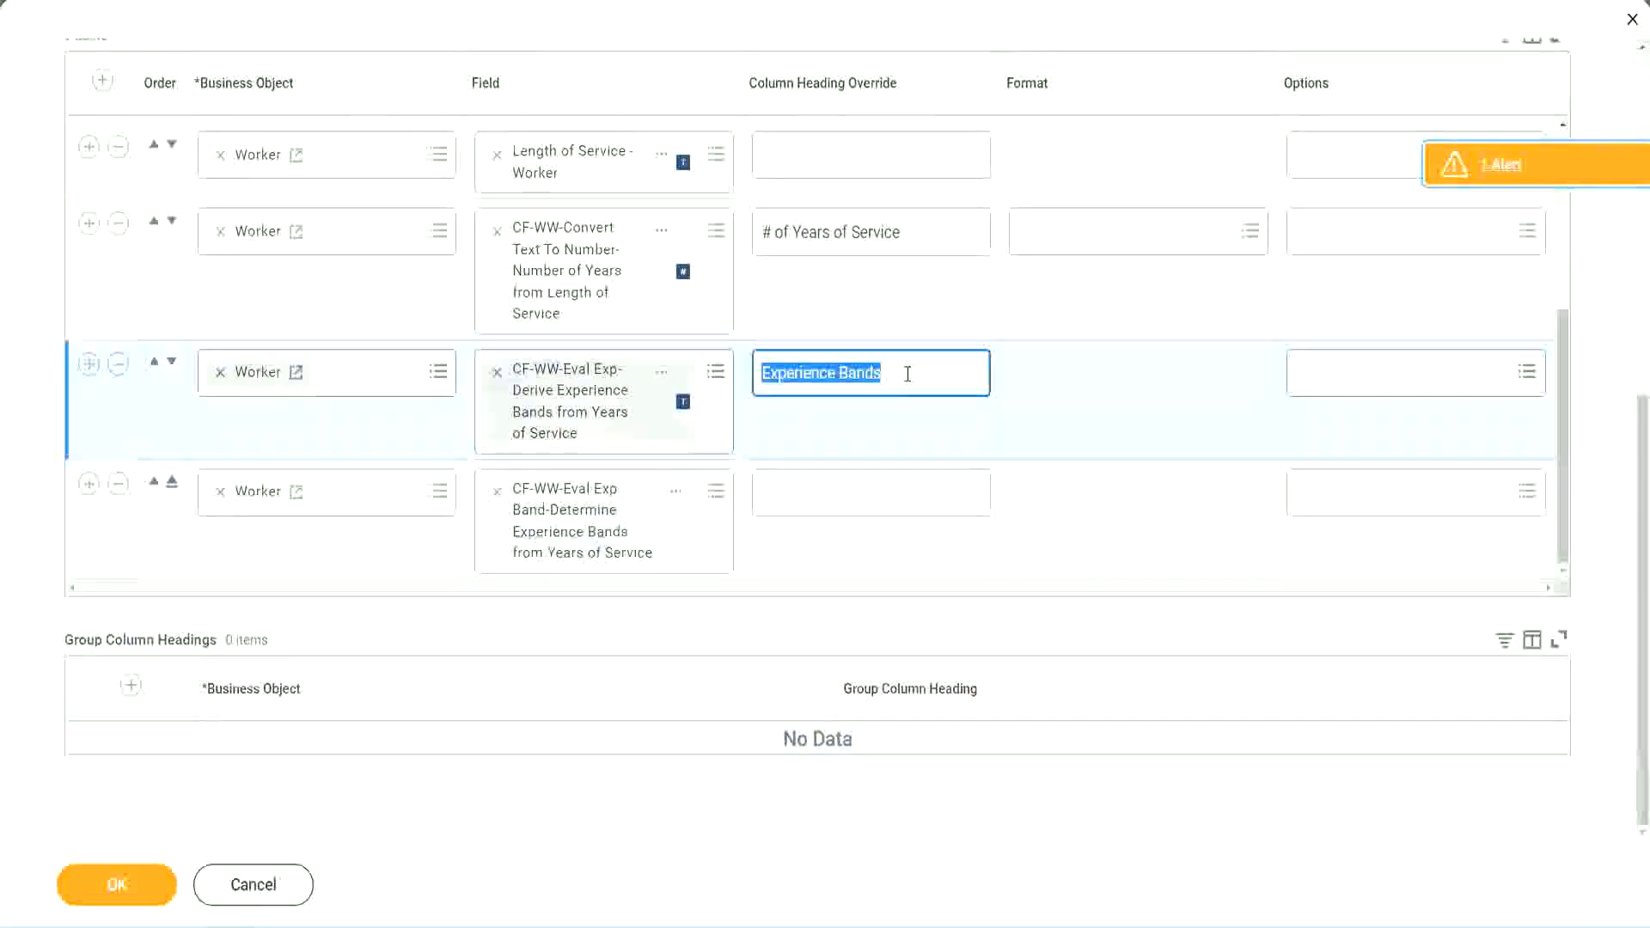
left_click(801, 490)
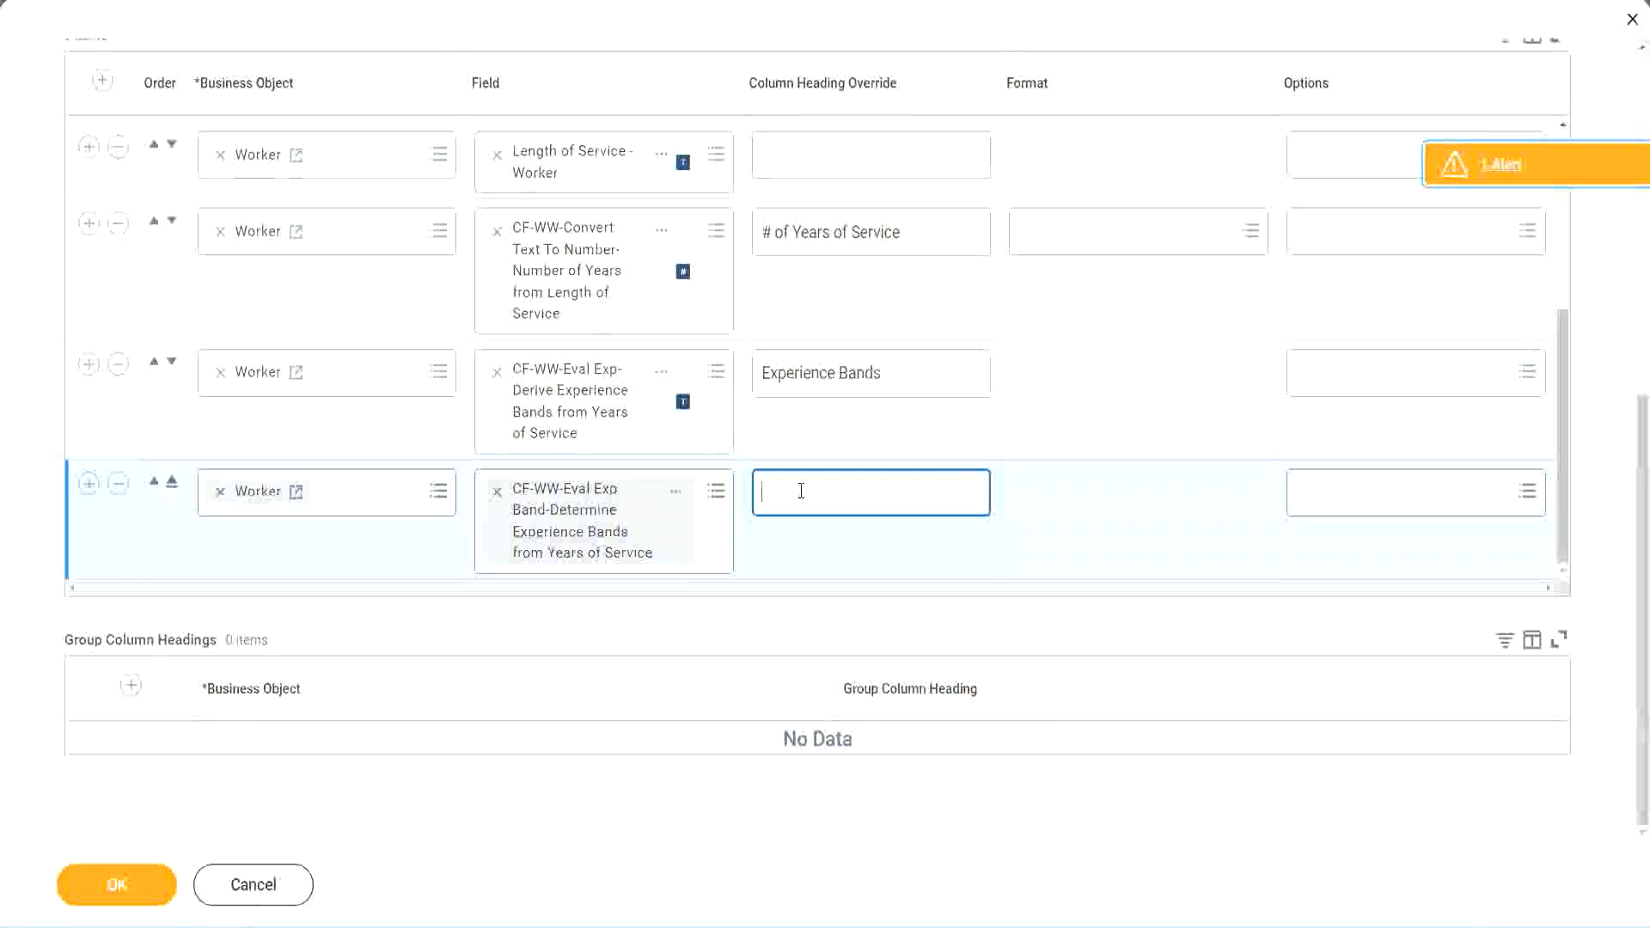
key("ctrl+v")
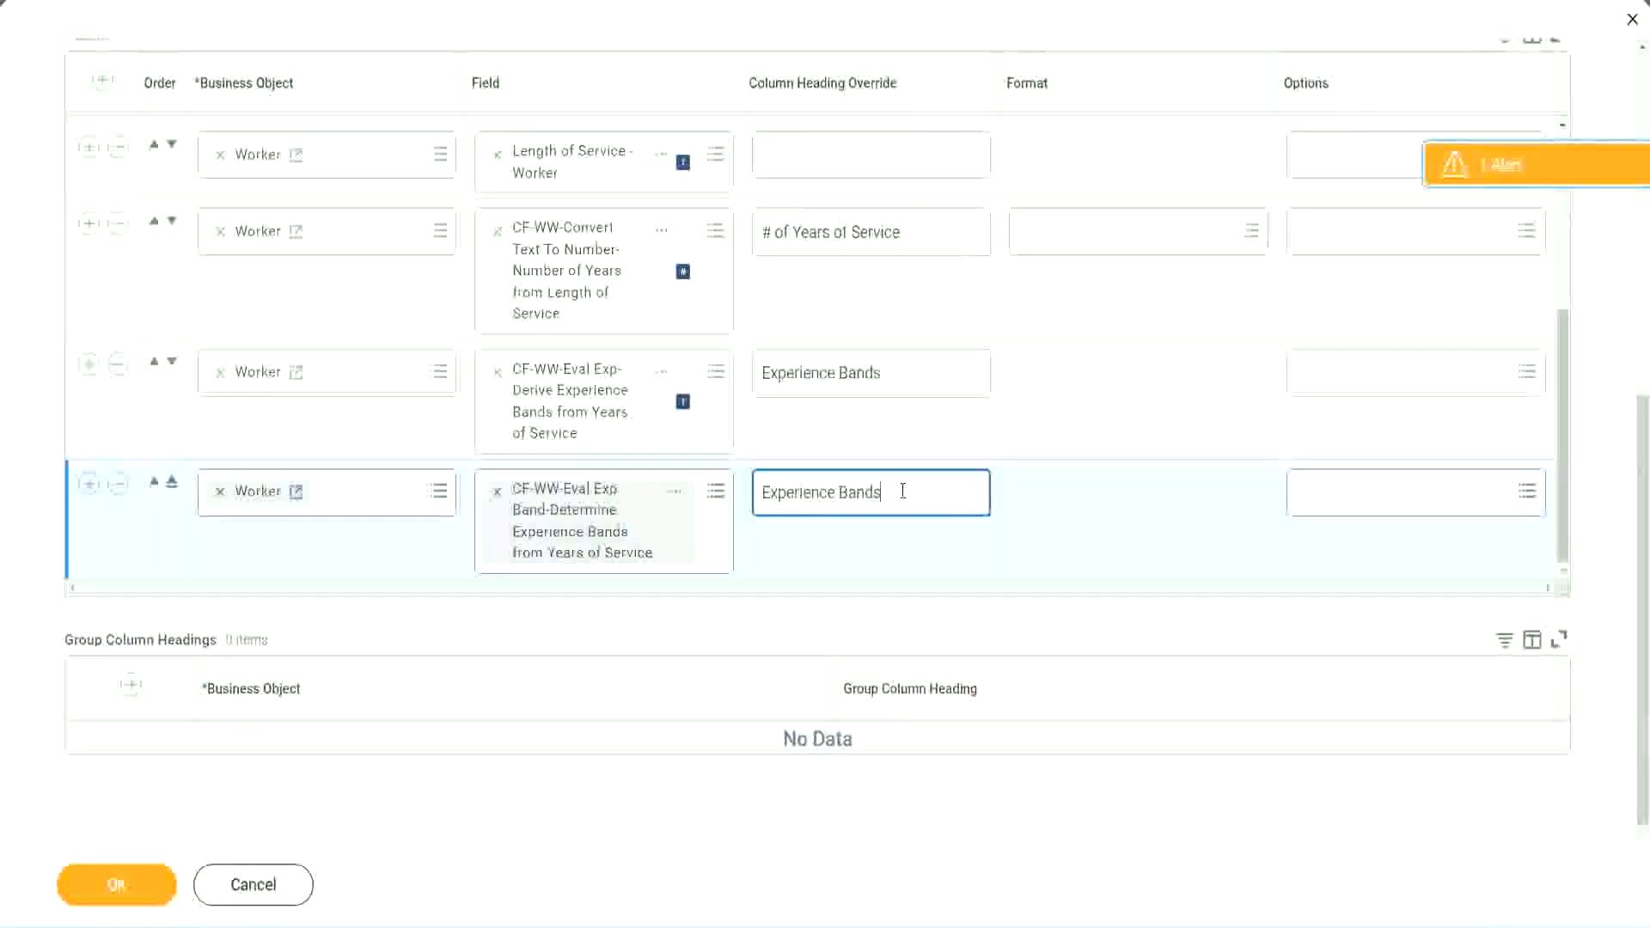
type("(")
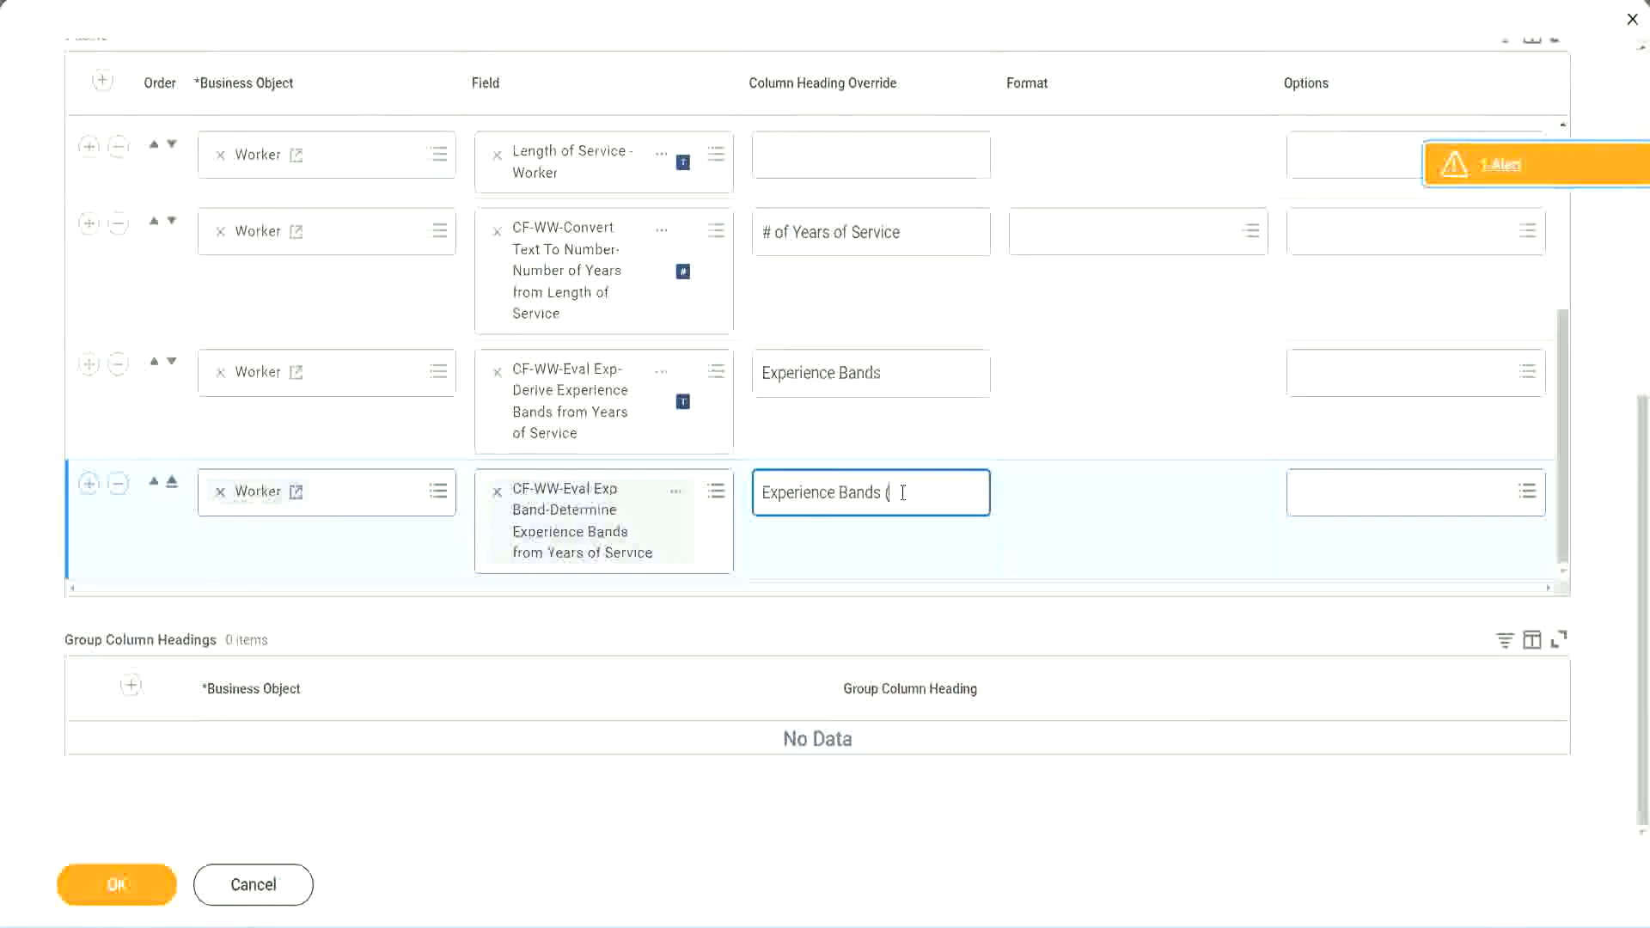
type("Eval Exp Bands)")
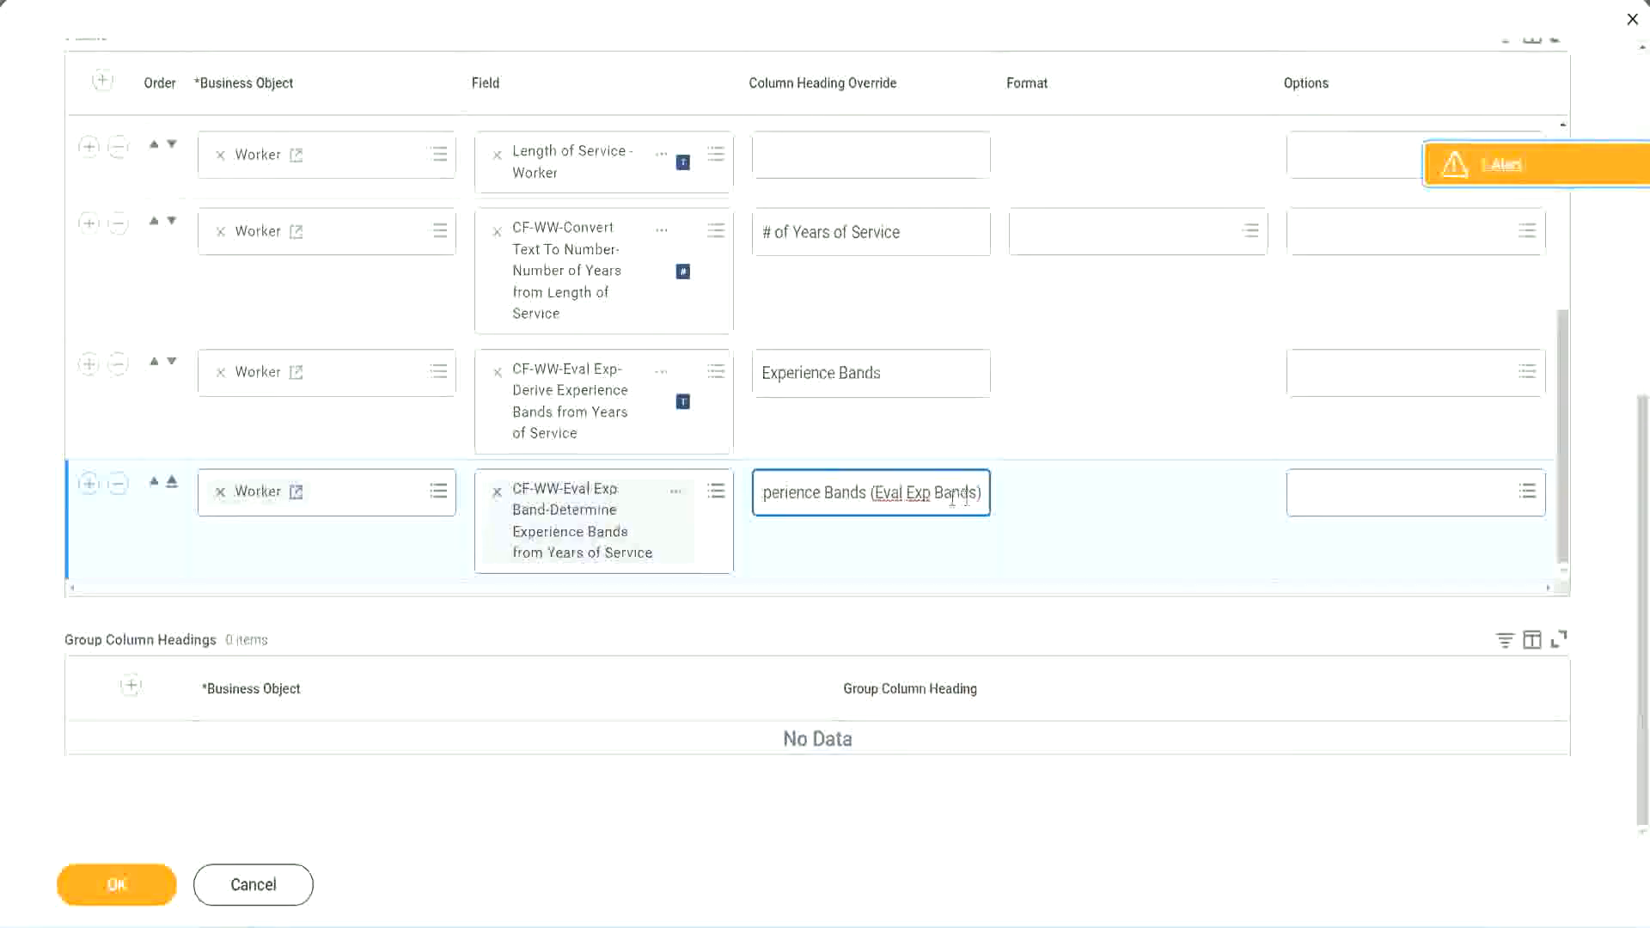
double_click(919, 492)
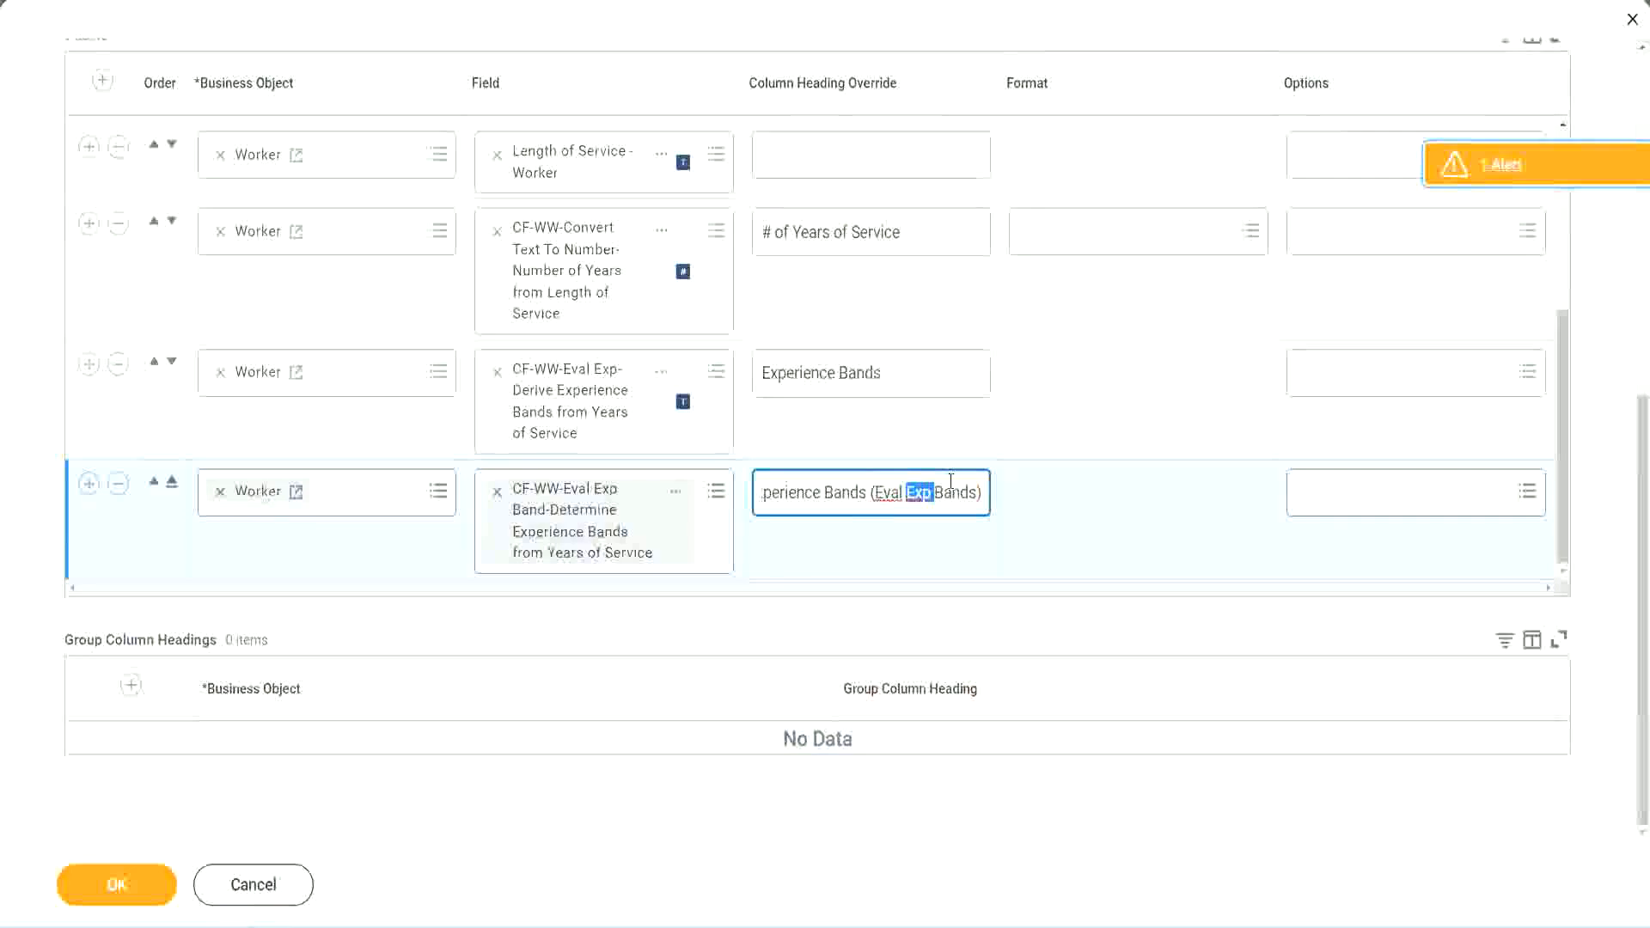
left_click(950, 483)
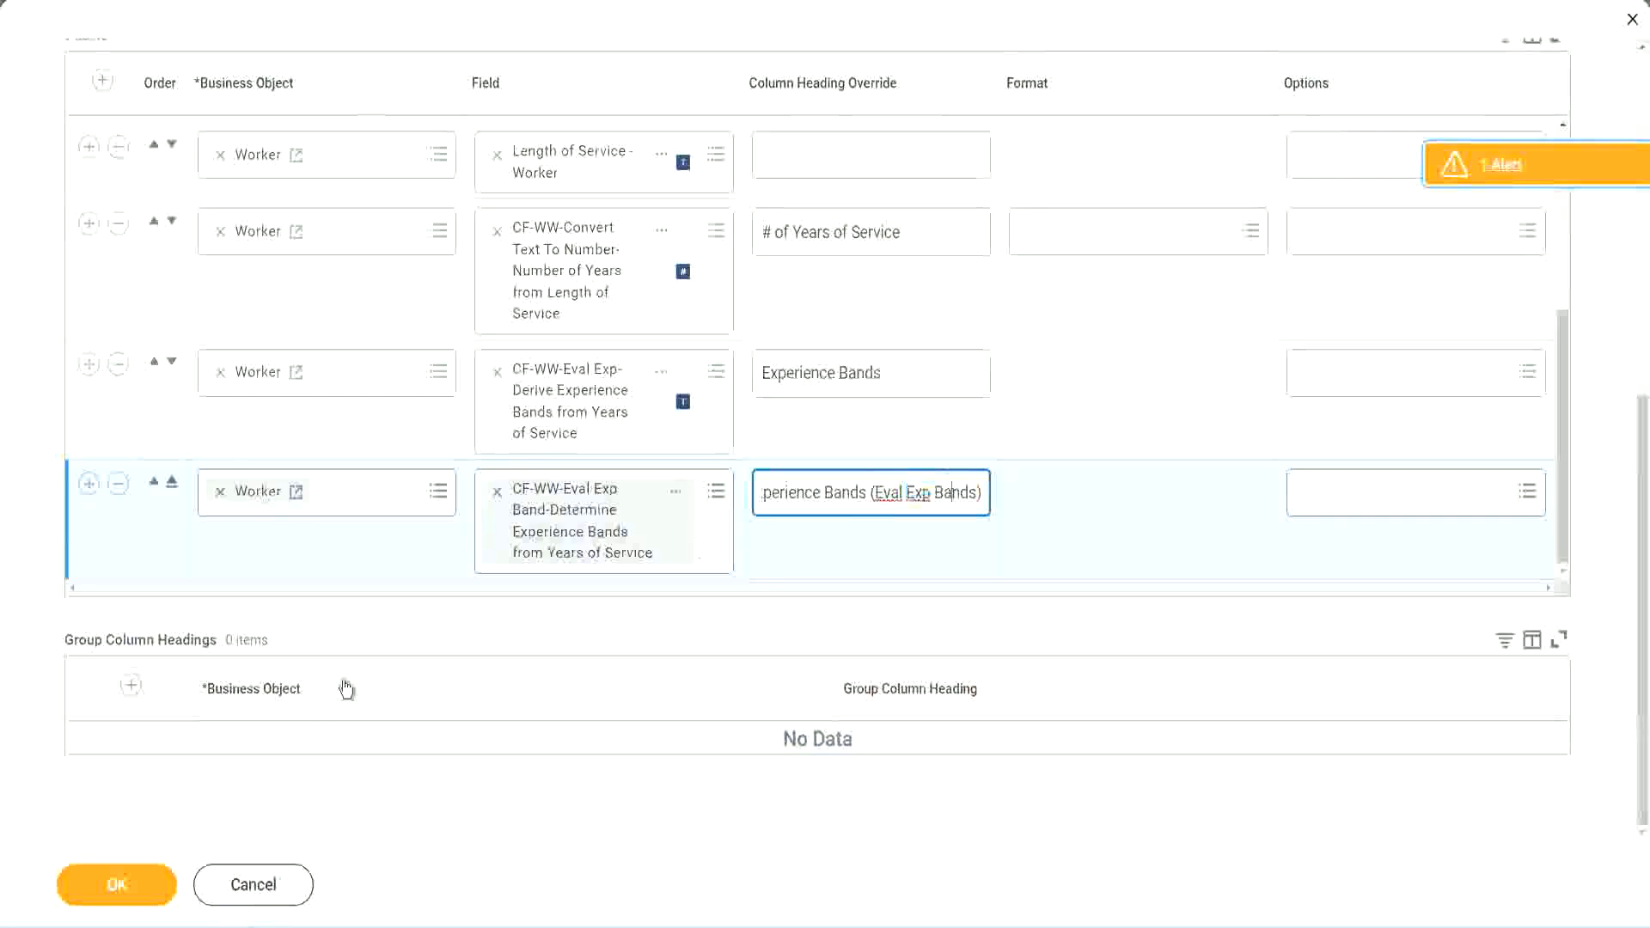
Save the column changes to the WW Employee Details custom report and run the report
left_click(121, 886)
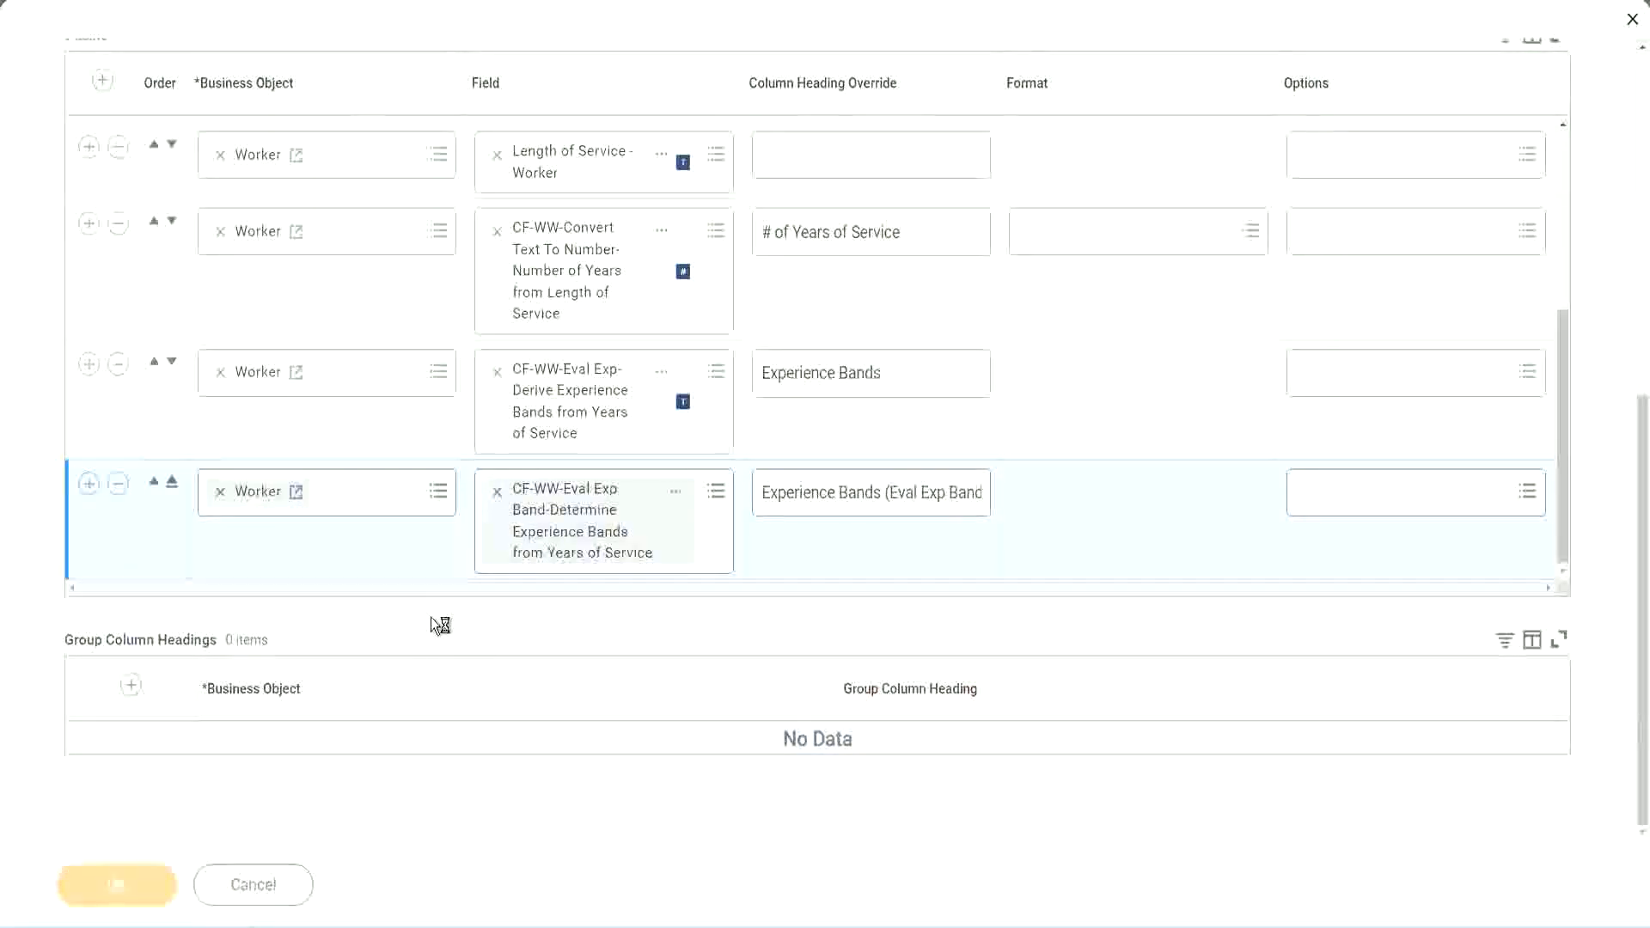
left_click(193, 872)
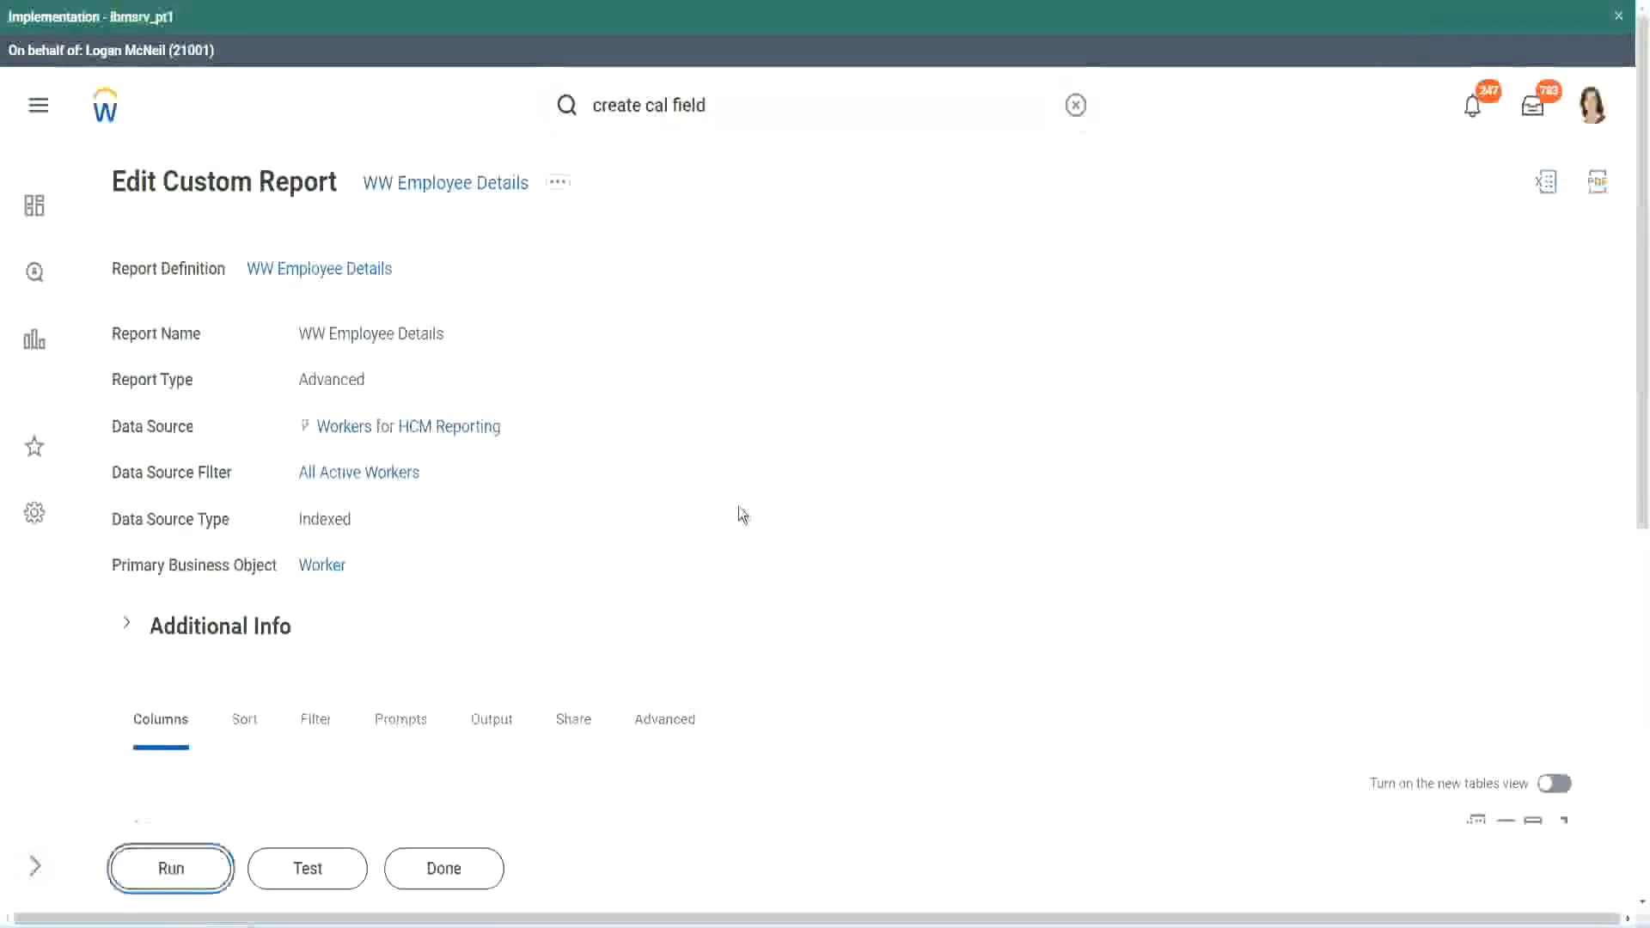